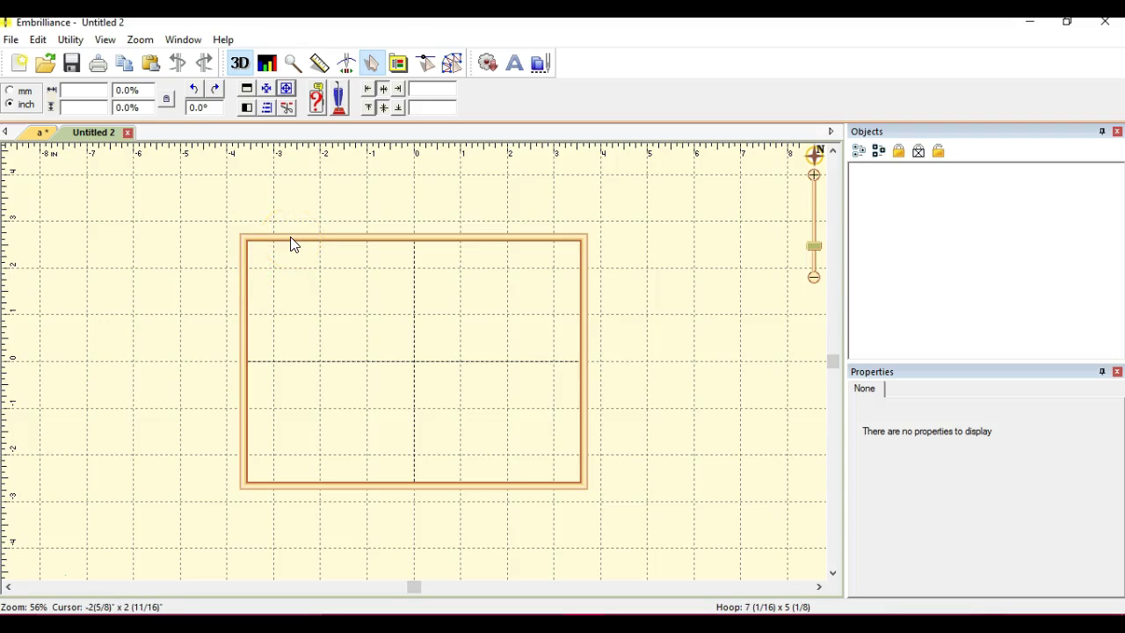
Step: In Preferences, switch to the Multi-Position hoop style and apply the 130 x 300 Jumbo Hoop
{"action": "left_click", "coordinate": [38, 40]}
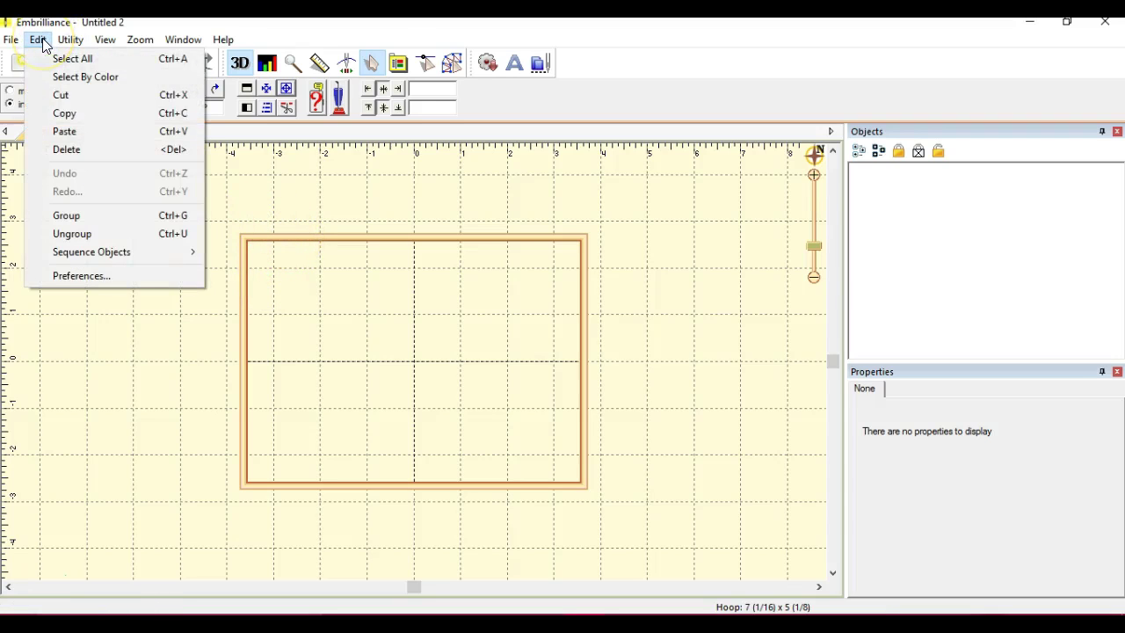
{"action": "left_click", "coordinate": [109, 276]}
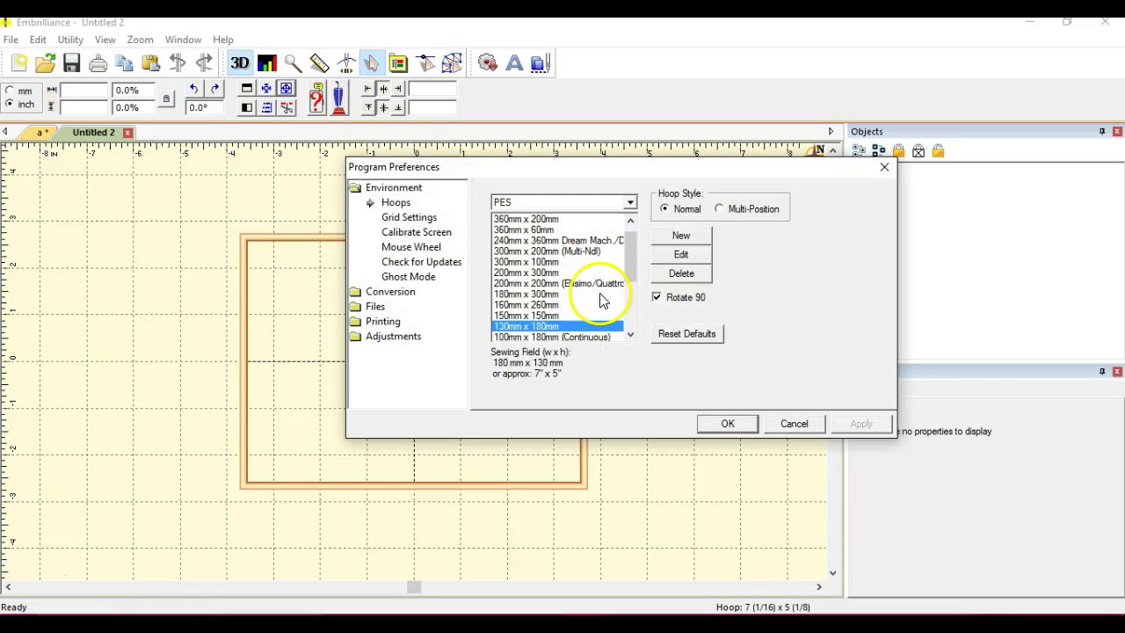
{"action": "left_click", "coordinate": [719, 209]}
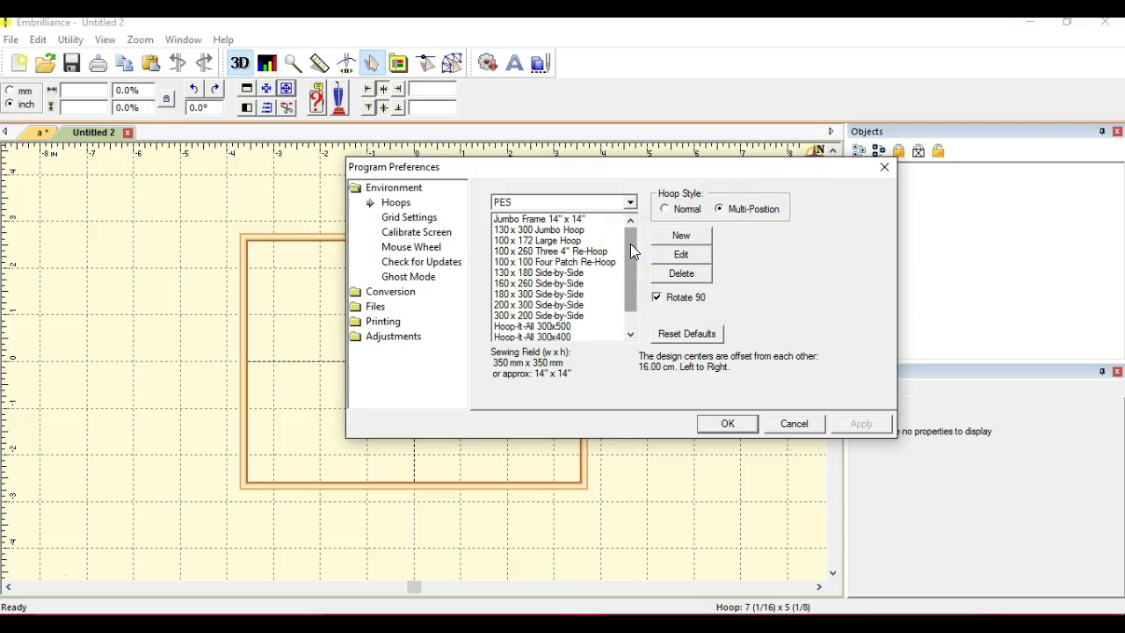
{"action": "mouse_move", "coordinate": [630, 243]}
{"action": "left_mouse_down"}
{"action": "mouse_move", "coordinate": [633, 270]}
{"action": "mouse_move", "coordinate": [622, 237]}
{"action": "left_mouse_up"}
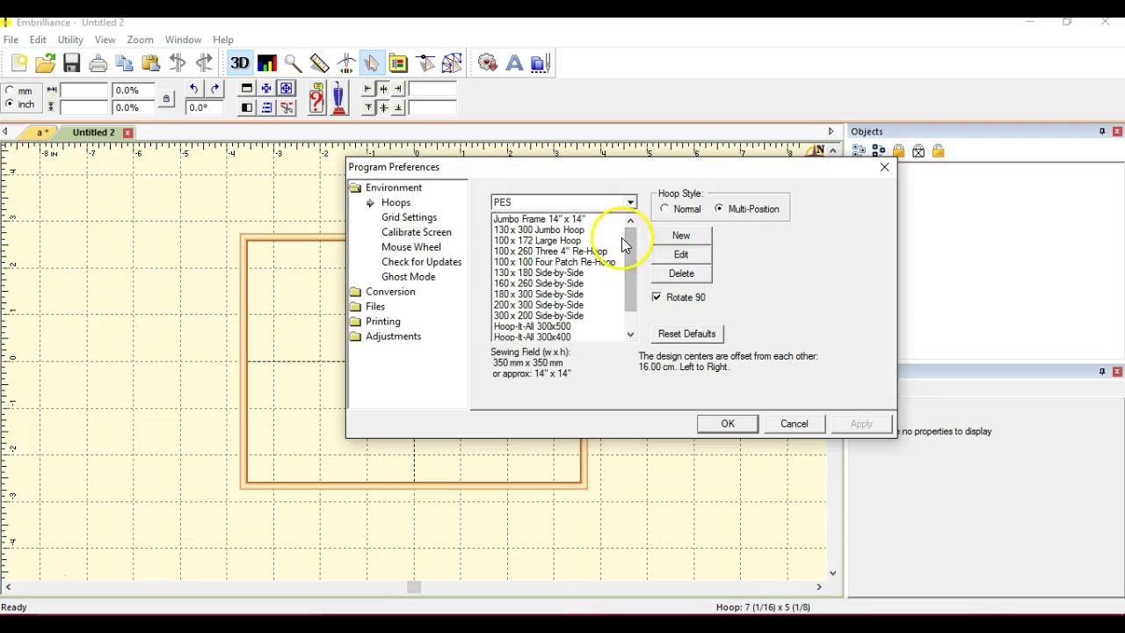
{"action": "left_click", "coordinate": [538, 231]}
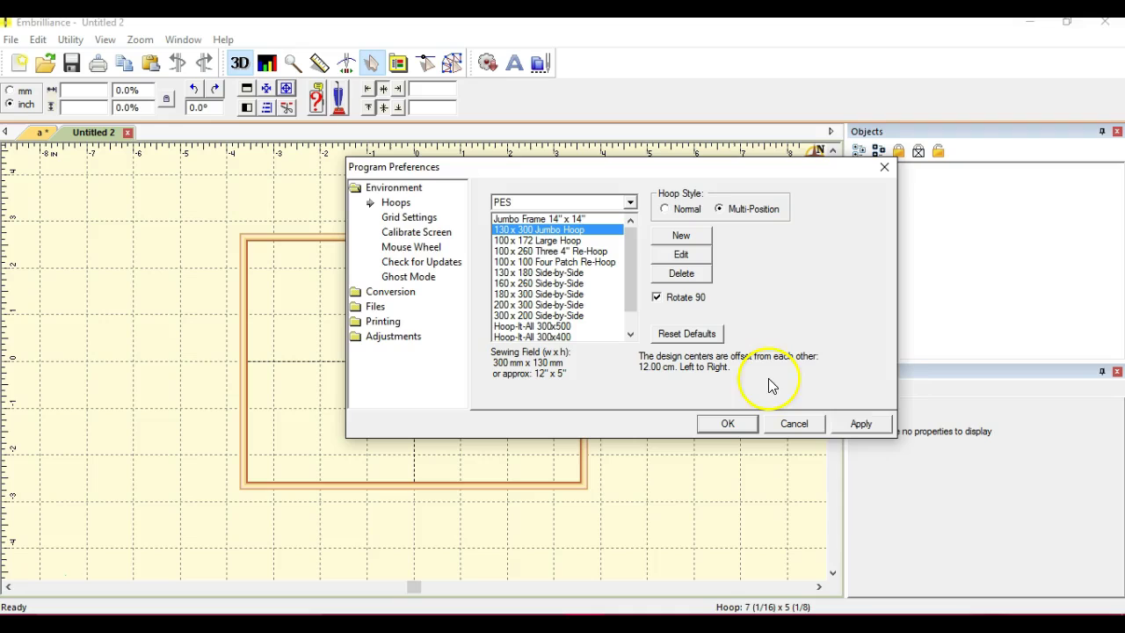
{"action": "left_click", "coordinate": [851, 427]}
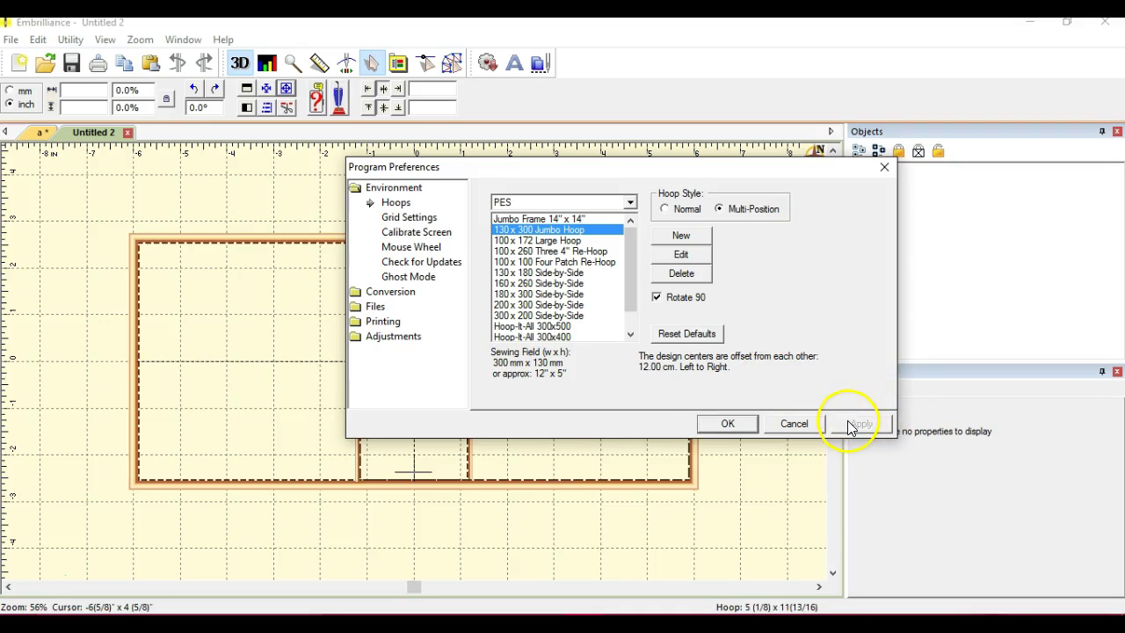
{"action": "left_click", "coordinate": [714, 432]}
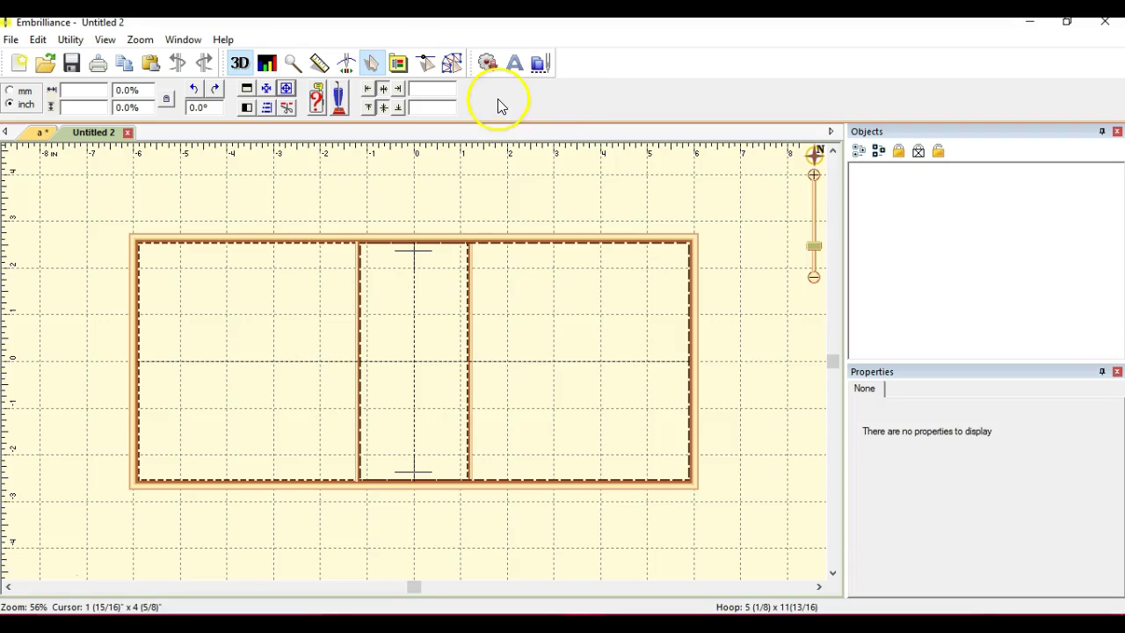
Step: Open the a.pes letter A design from the PES folder
{"action": "left_click", "coordinate": [49, 69]}
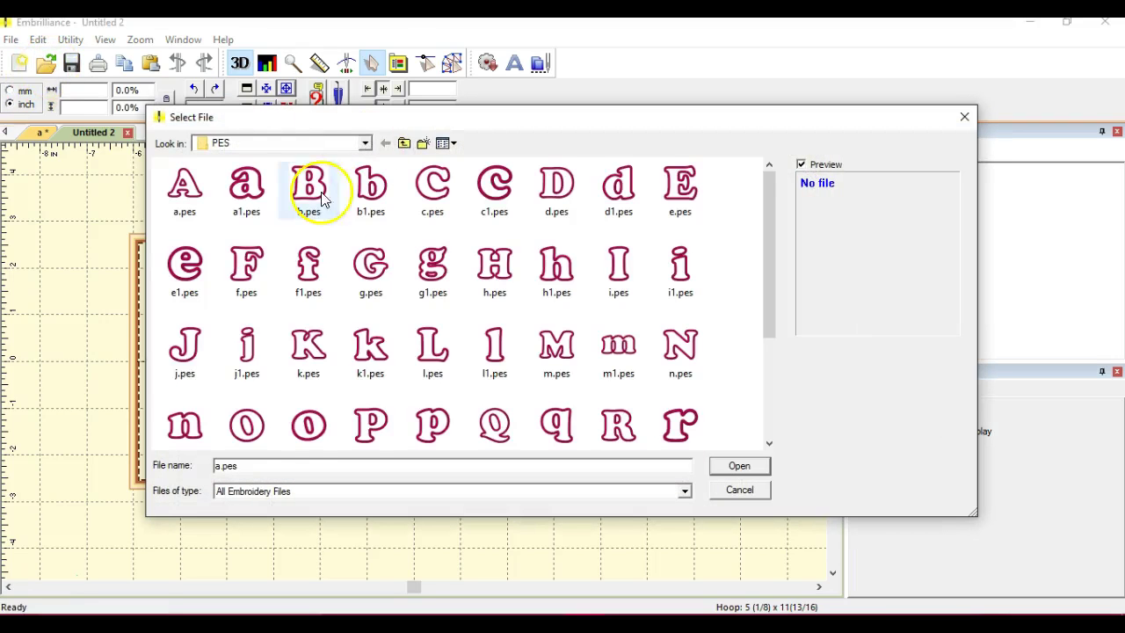
{"action": "double_click", "coordinate": [184, 192]}
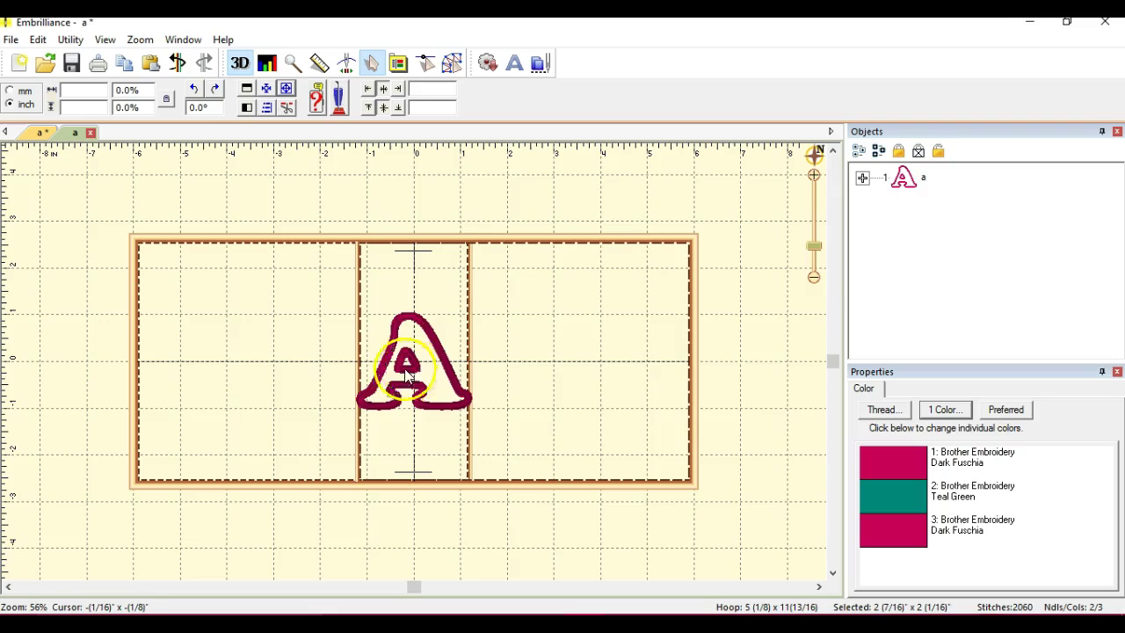
Step: Move the A into the hoop's left section and merge the r1.pes lowercase r design
{"action": "left_click_drag", "start_coordinate": [411, 368], "coordinate": [261, 356]}
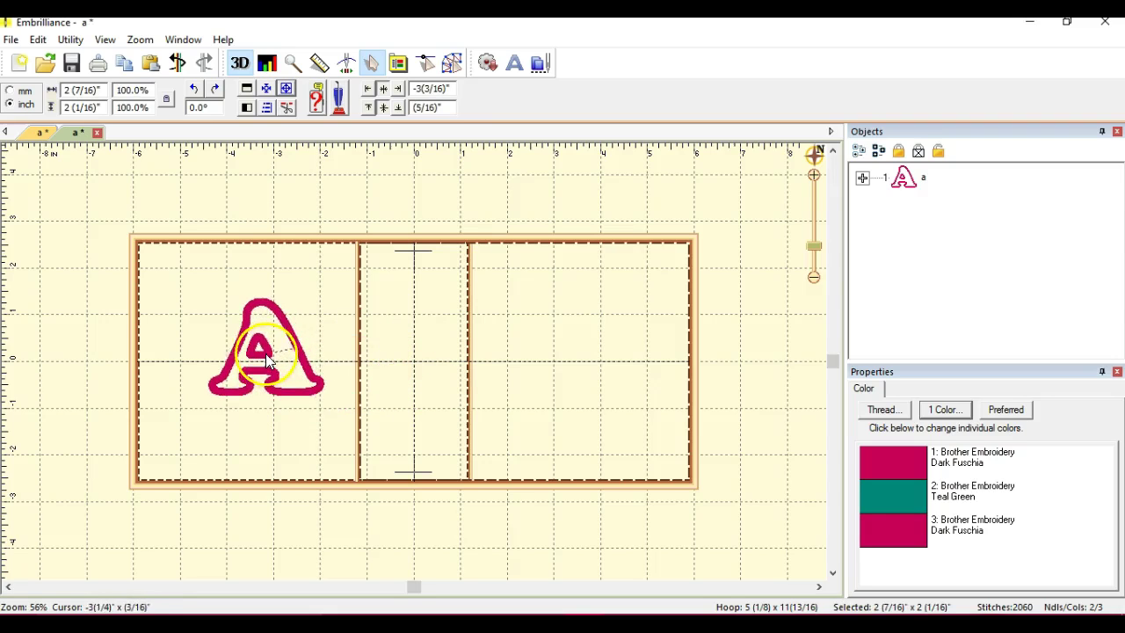
{"action": "left_click", "coordinate": [544, 70]}
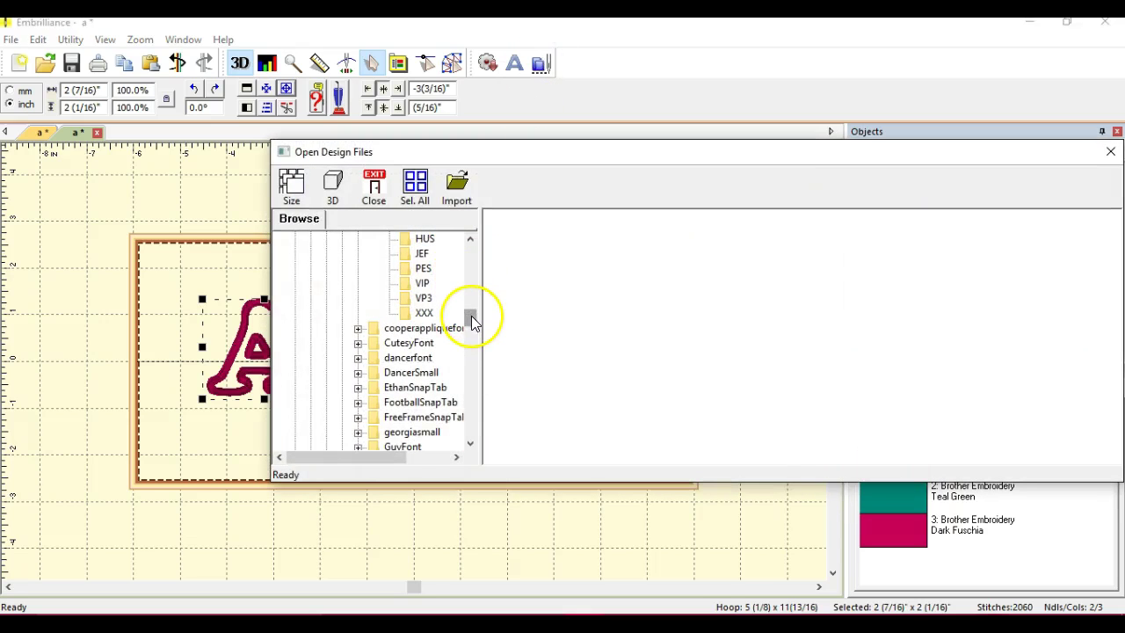
{"action": "mouse_move", "coordinate": [471, 319]}
{"action": "left_mouse_down"}
{"action": "mouse_move", "coordinate": [468, 266]}
{"action": "mouse_move", "coordinate": [471, 316]}
{"action": "left_mouse_up"}
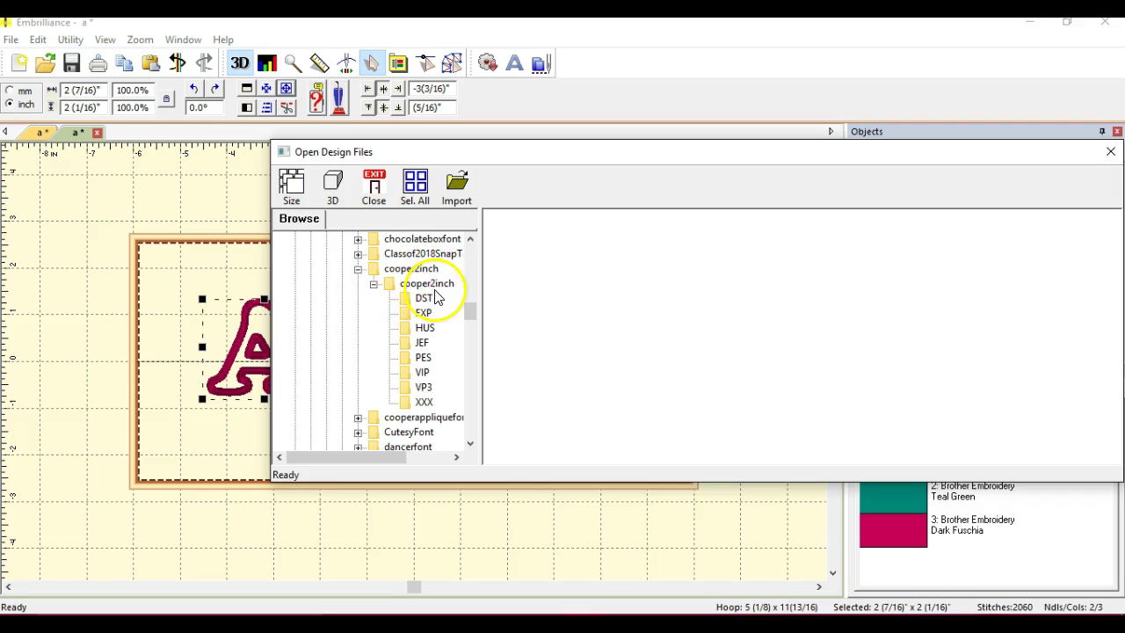
{"action": "left_click", "coordinate": [412, 359]}
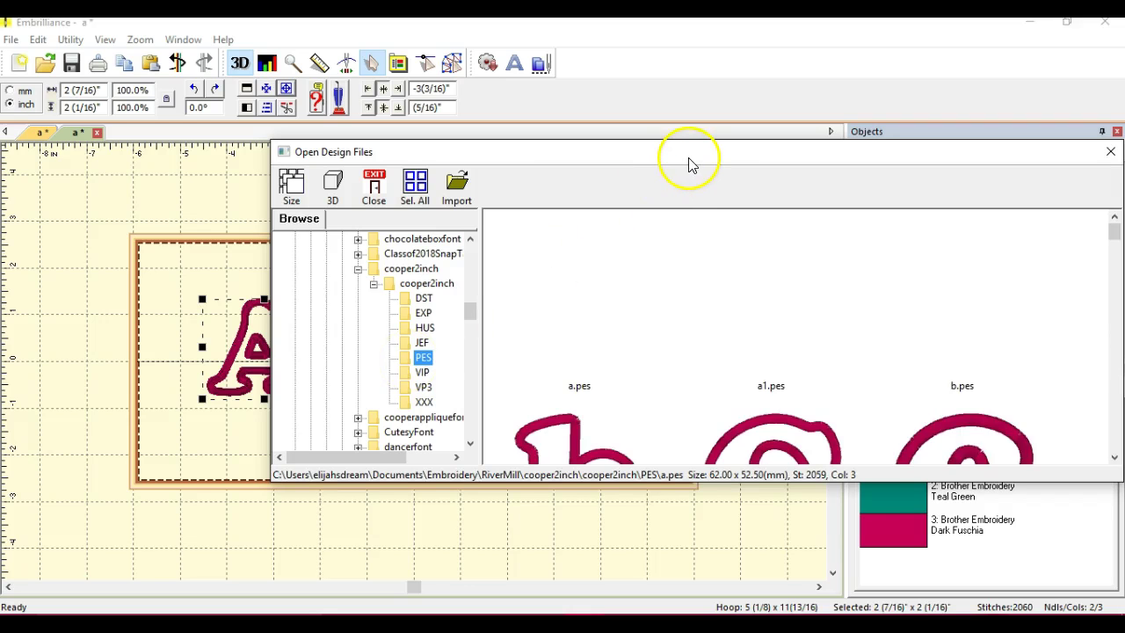
{"action": "left_click_drag", "start_coordinate": [690, 164], "coordinate": [618, 117]}
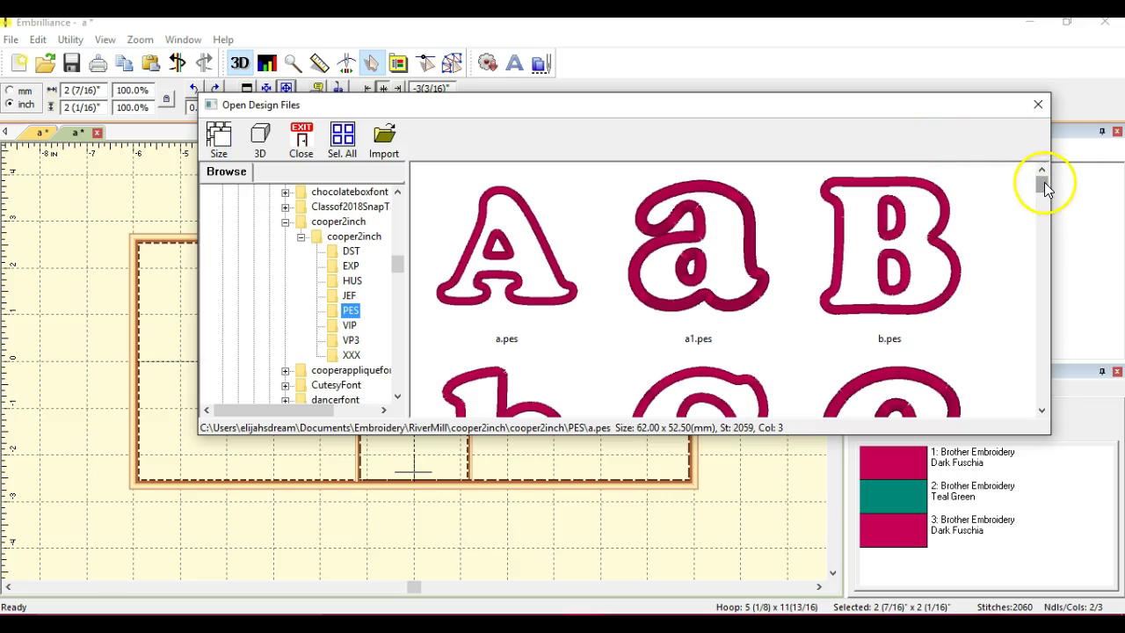
{"action": "left_click_drag", "start_coordinate": [1044, 182], "coordinate": [1047, 321]}
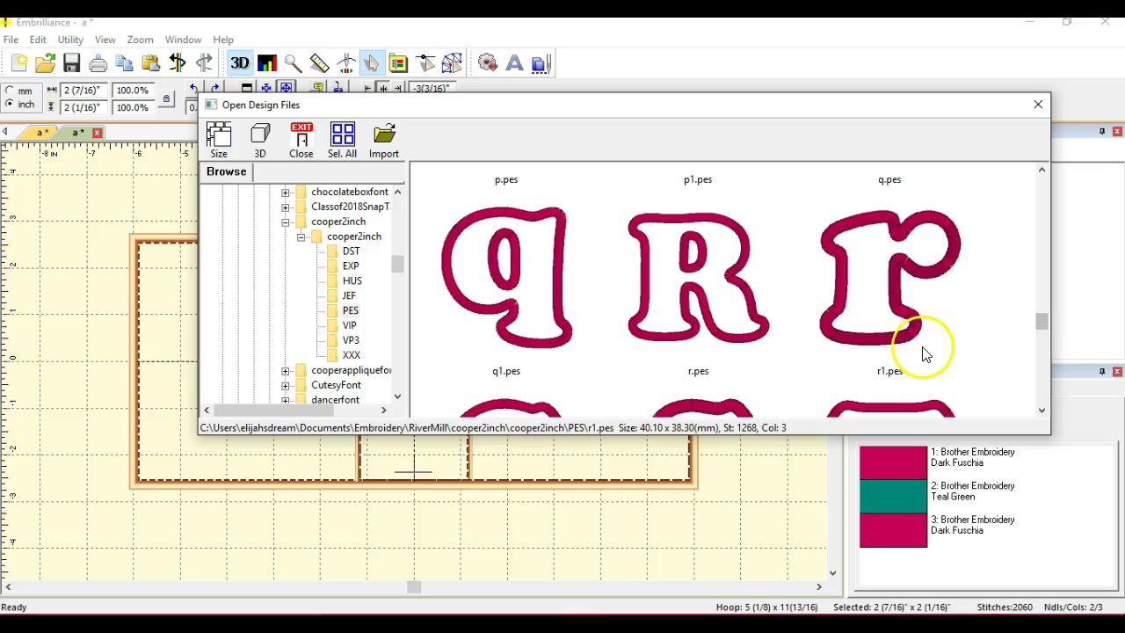
{"action": "left_click", "coordinate": [883, 345]}
{"action": "double_click", "coordinate": [884, 345]}
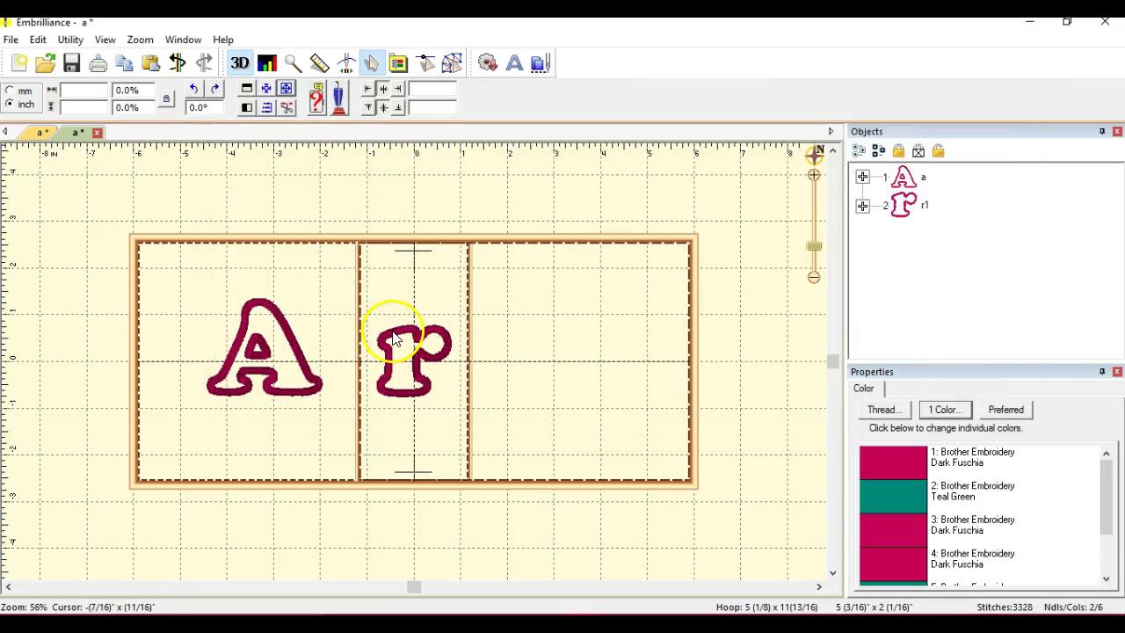
Step: Place the r right beside the A, nudged up slightly
{"action": "left_click_drag", "start_coordinate": [393, 338], "coordinate": [343, 339]}
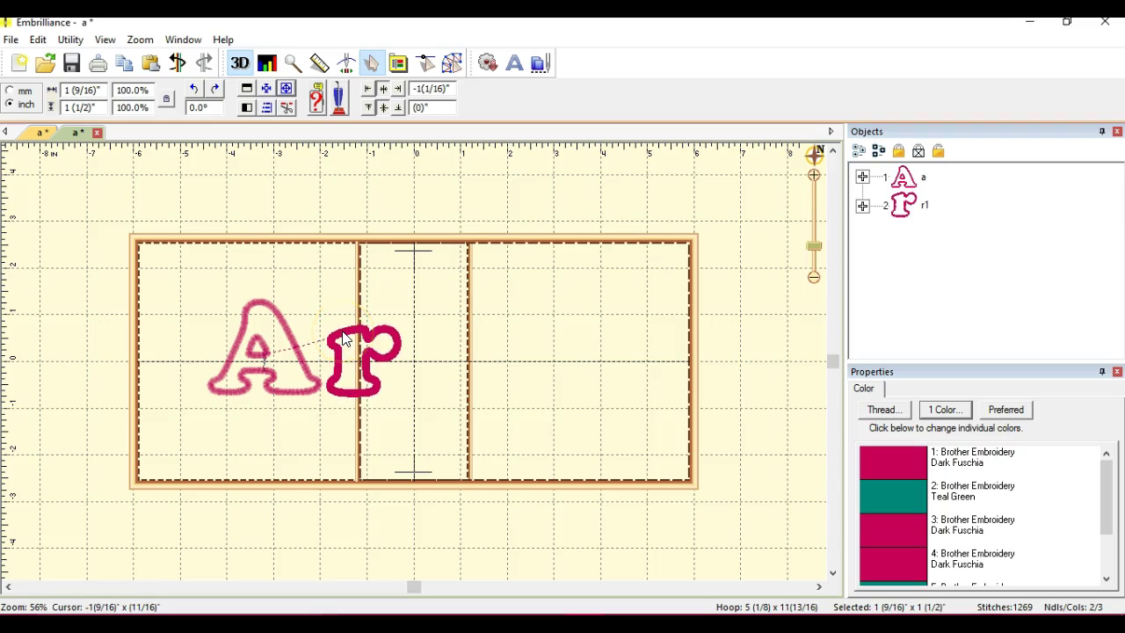
{"action": "key", "text": "Up"}
{"action": "left_click", "coordinate": [344, 338]}
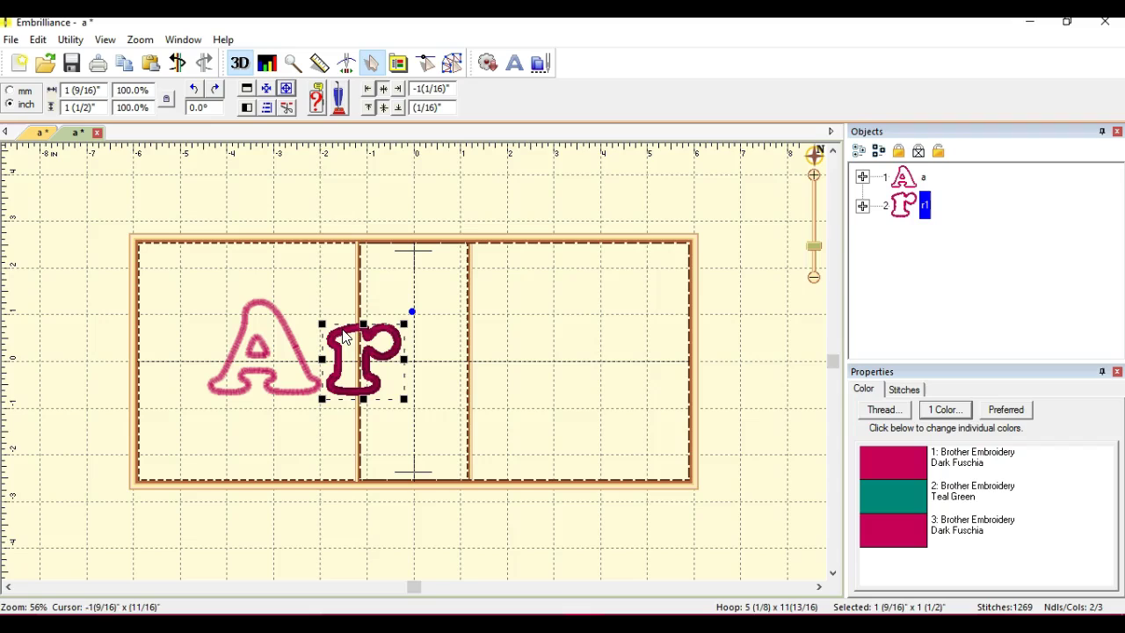
{"action": "left_click", "coordinate": [435, 367]}
Step: Merge y1.pes from the PES folder and position the y just after the r
{"action": "left_click", "coordinate": [539, 65]}
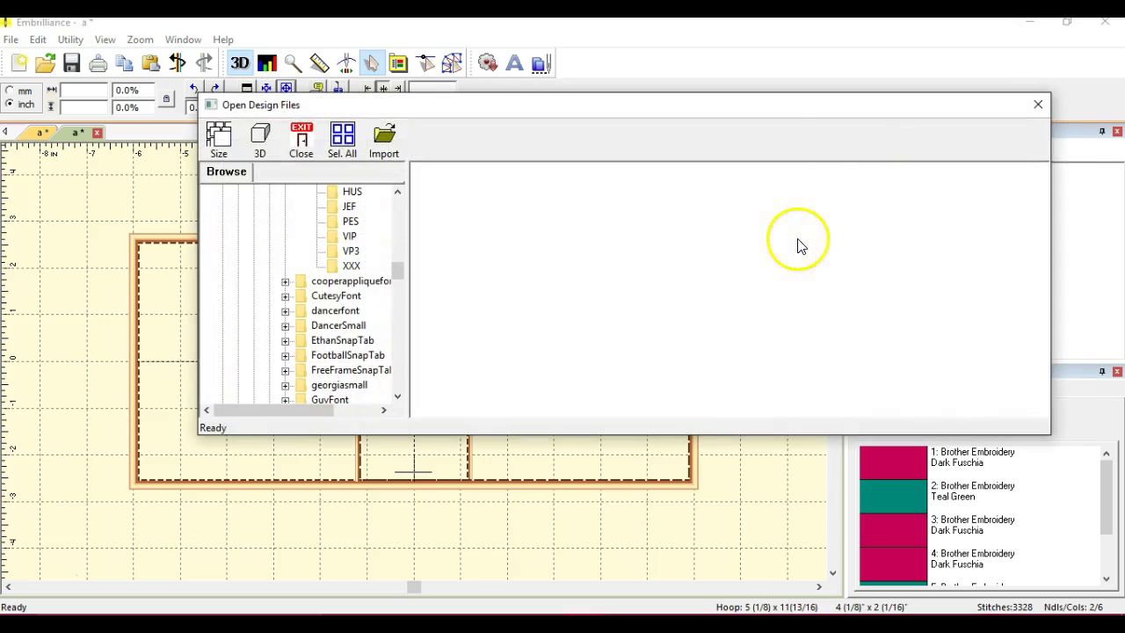
{"action": "left_click", "coordinate": [335, 225]}
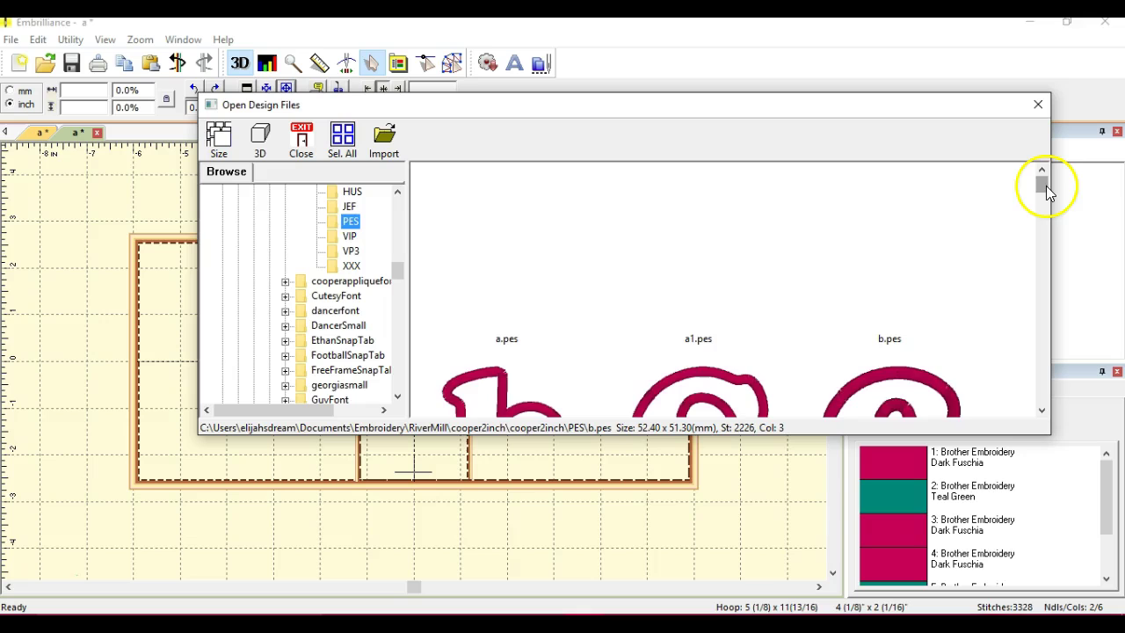
{"action": "left_click_drag", "start_coordinate": [1044, 186], "coordinate": [1067, 395]}
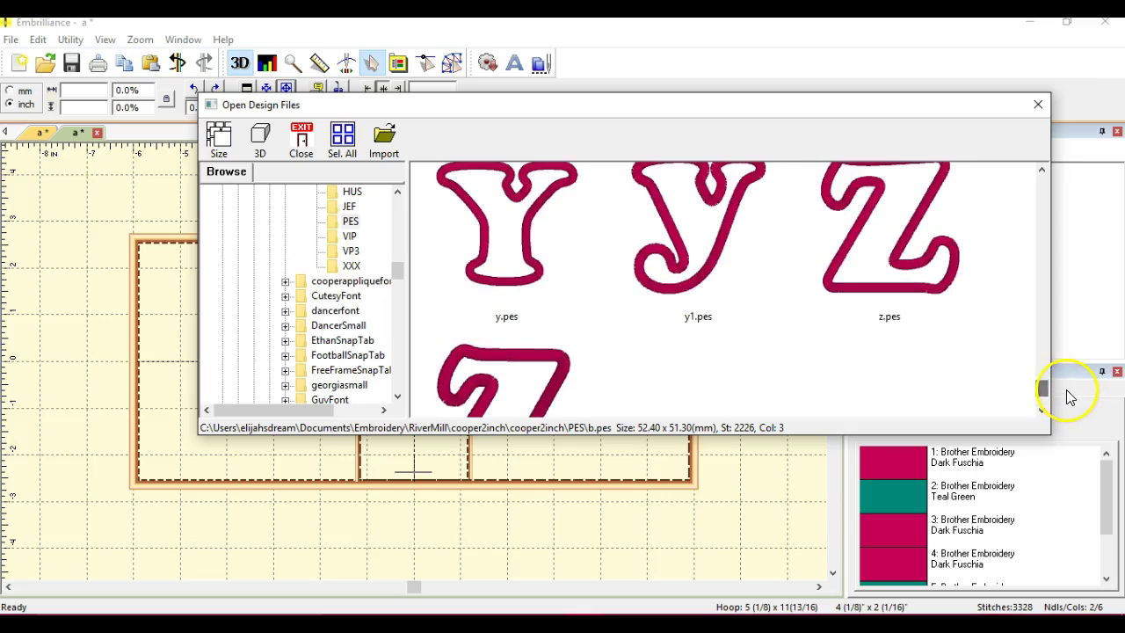
{"action": "double_click", "coordinate": [696, 282]}
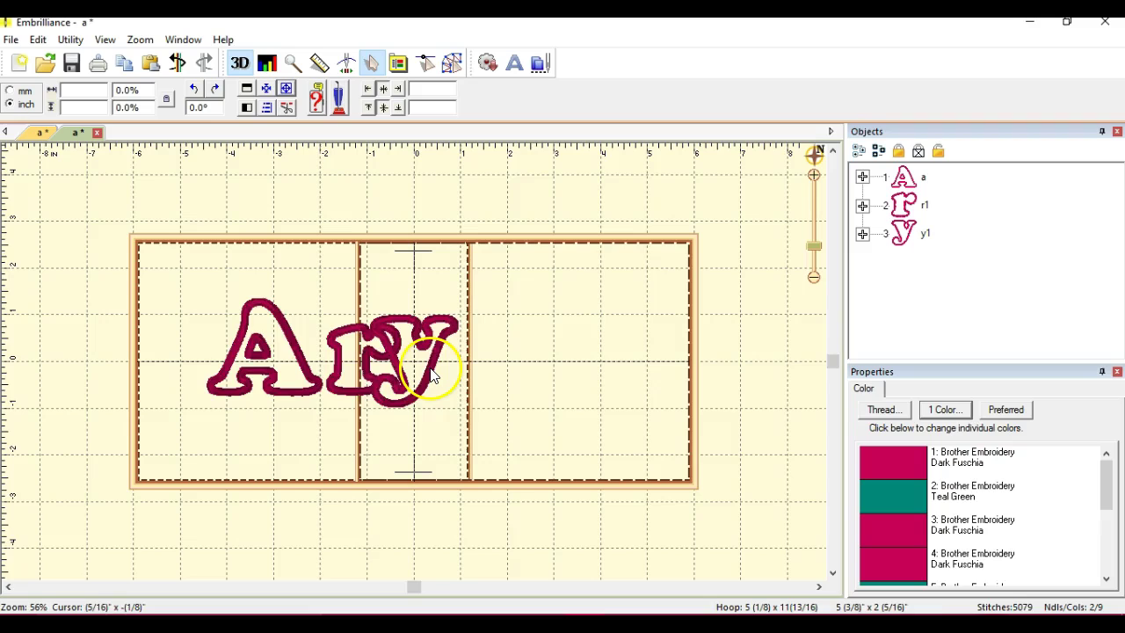
{"action": "left_click_drag", "start_coordinate": [430, 373], "coordinate": [464, 381]}
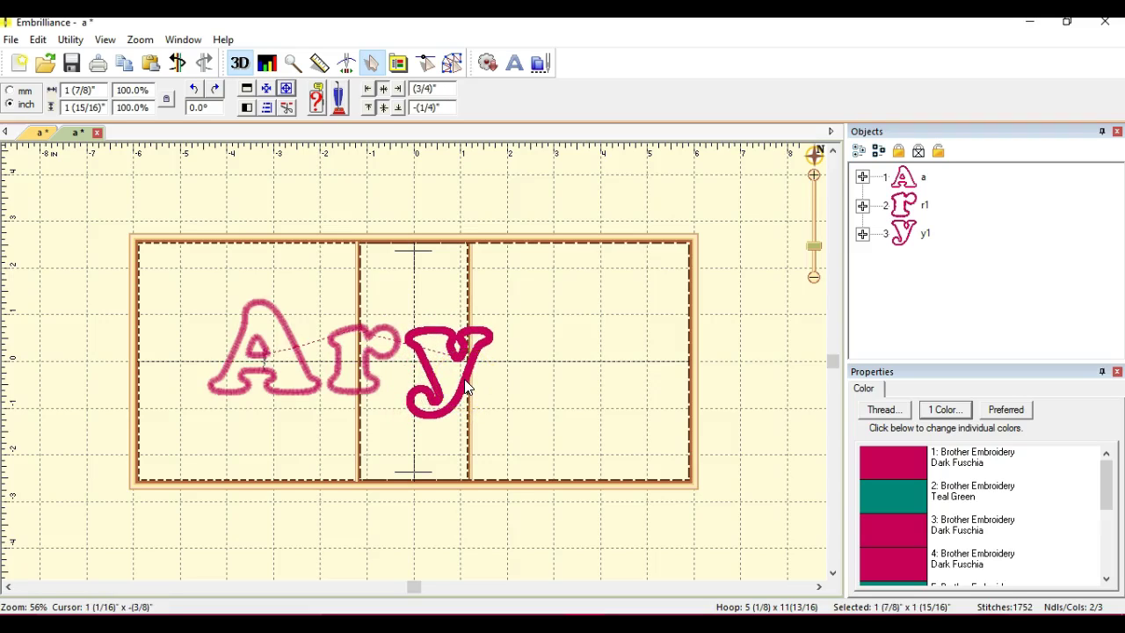
{"action": "left_click_drag", "start_coordinate": [465, 380], "coordinate": [465, 385]}
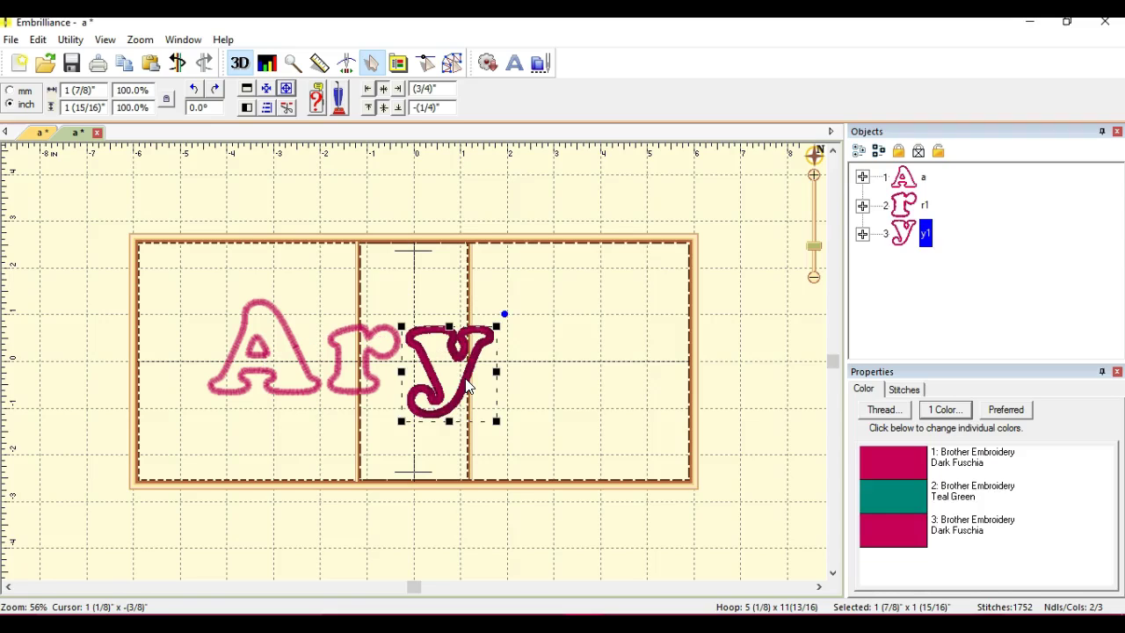
{"action": "left_click", "coordinate": [365, 398]}
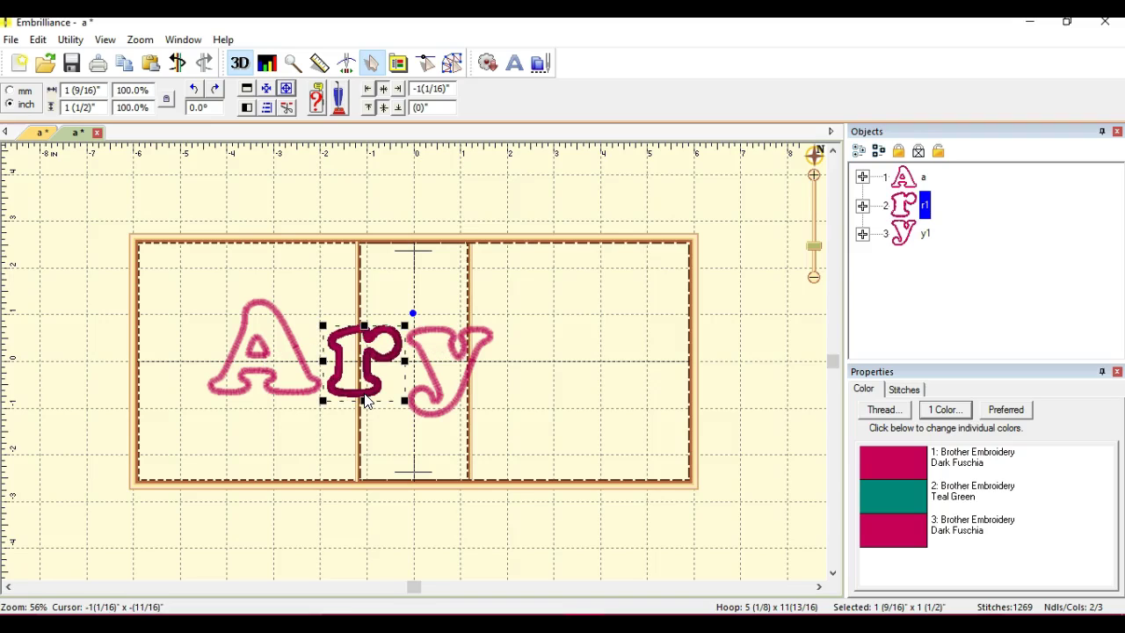
{"action": "left_click", "coordinate": [547, 319]}
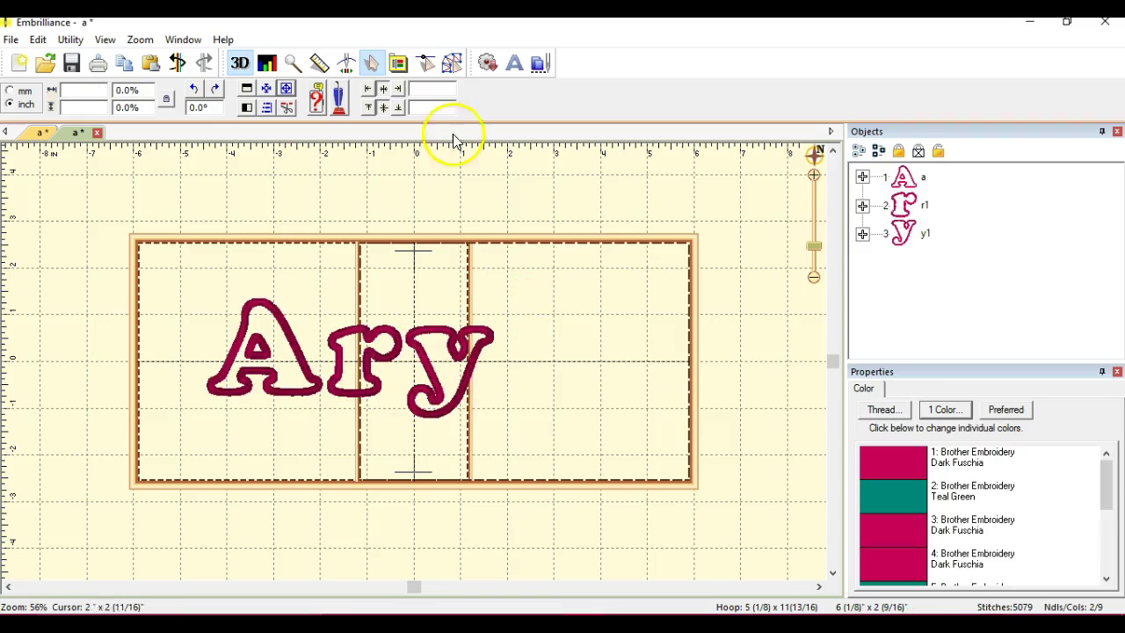
Step: Merge a1.pes and place the lowercase a after the y
{"action": "left_click", "coordinate": [539, 63]}
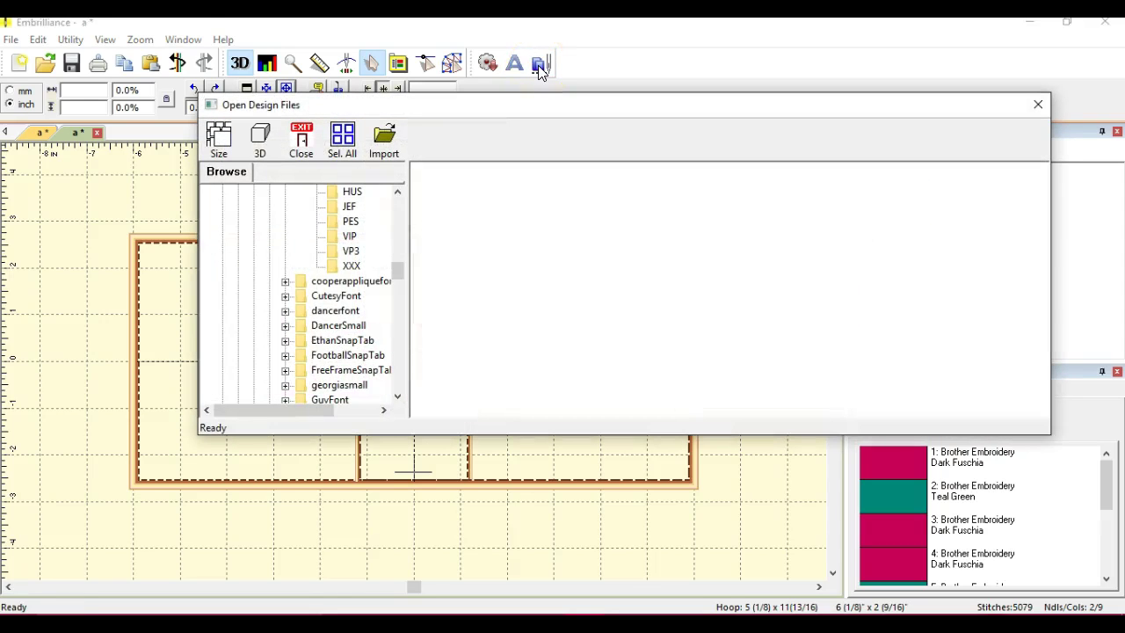
{"action": "left_click", "coordinate": [345, 222]}
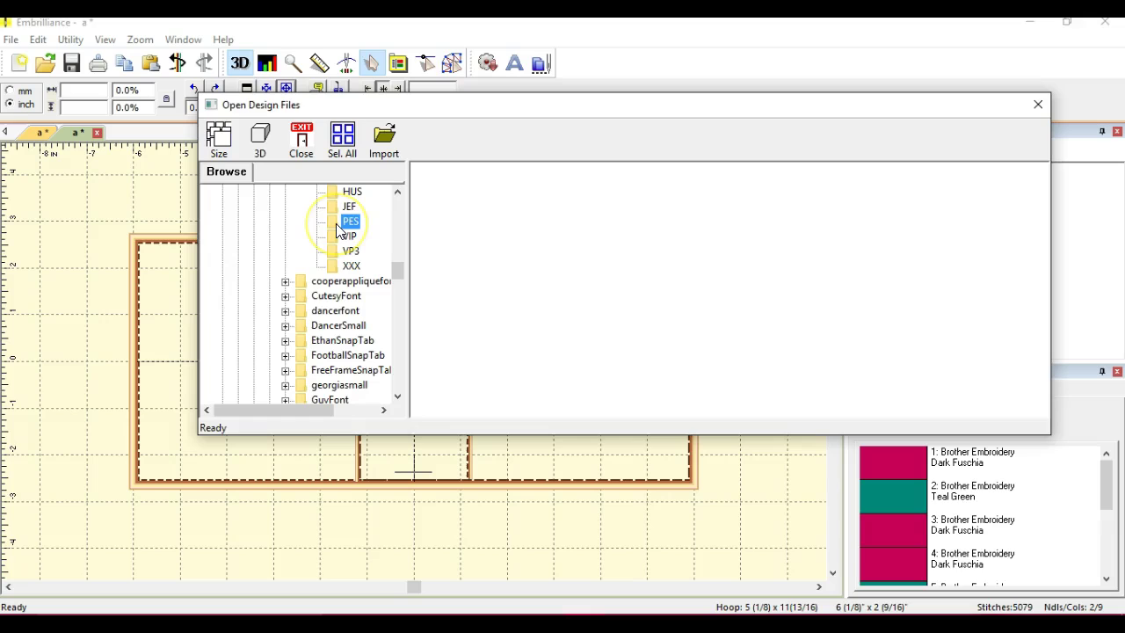
{"action": "key", "text": "super+e"}
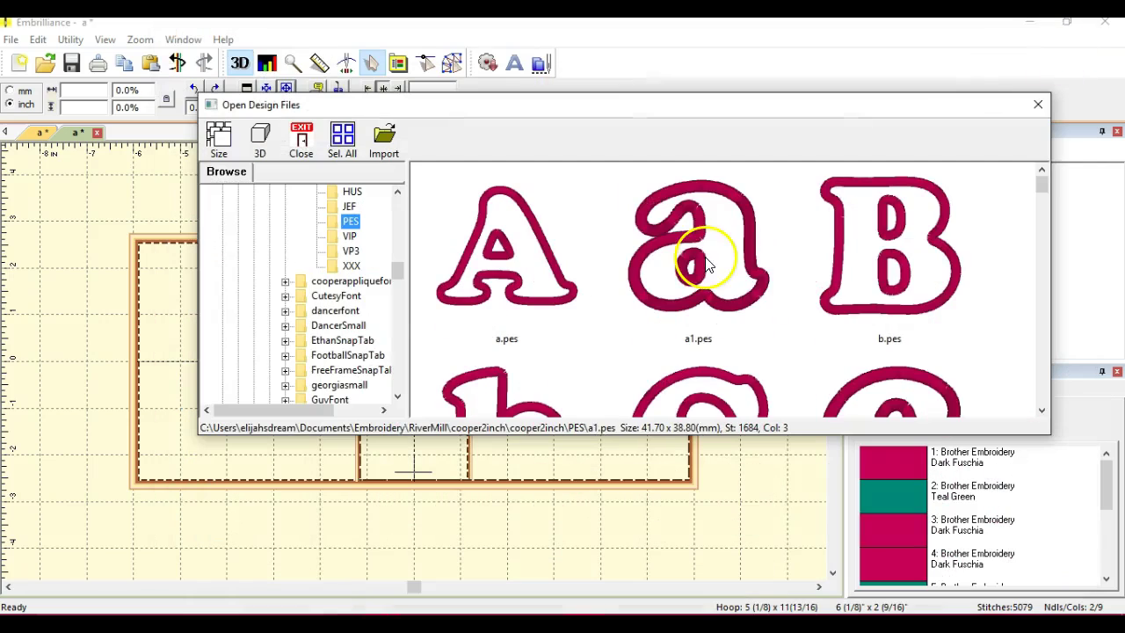
{"action": "double_click", "coordinate": [698, 299]}
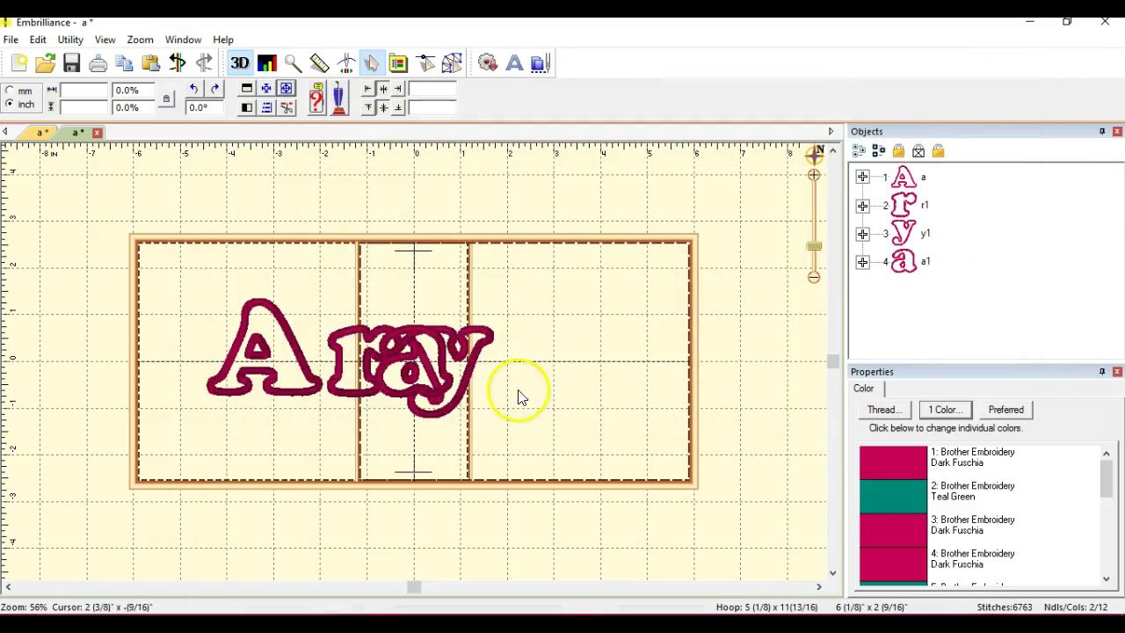
{"action": "left_click_drag", "start_coordinate": [519, 394], "coordinate": [563, 374]}
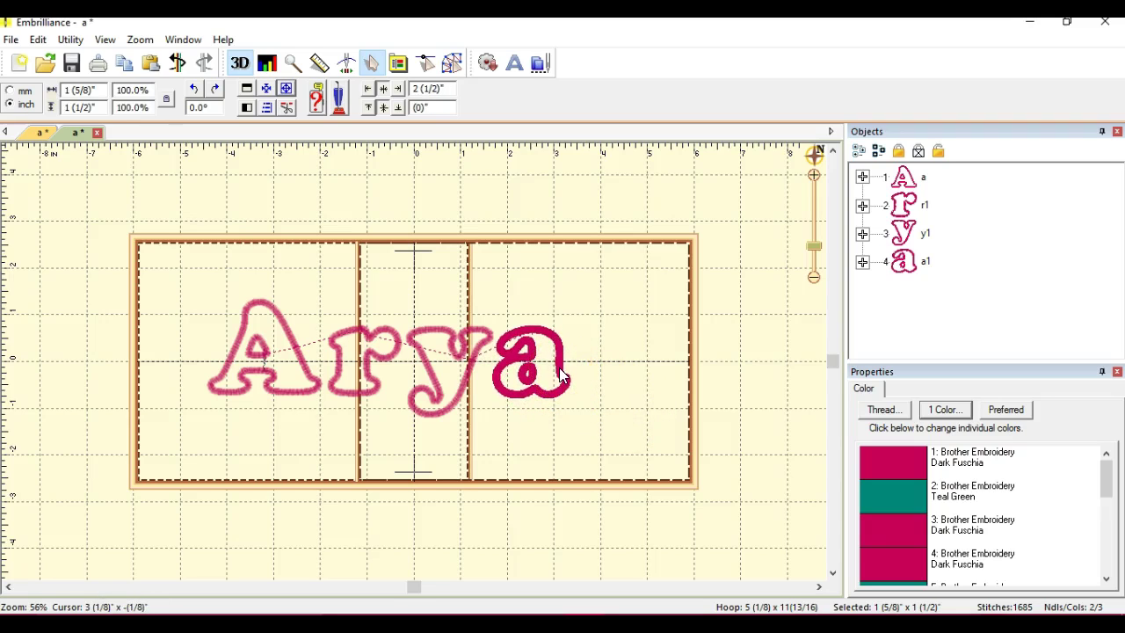
Step: Adjust the r, y and a positions so the letters are evenly spaced
{"action": "left_click", "coordinate": [513, 369]}
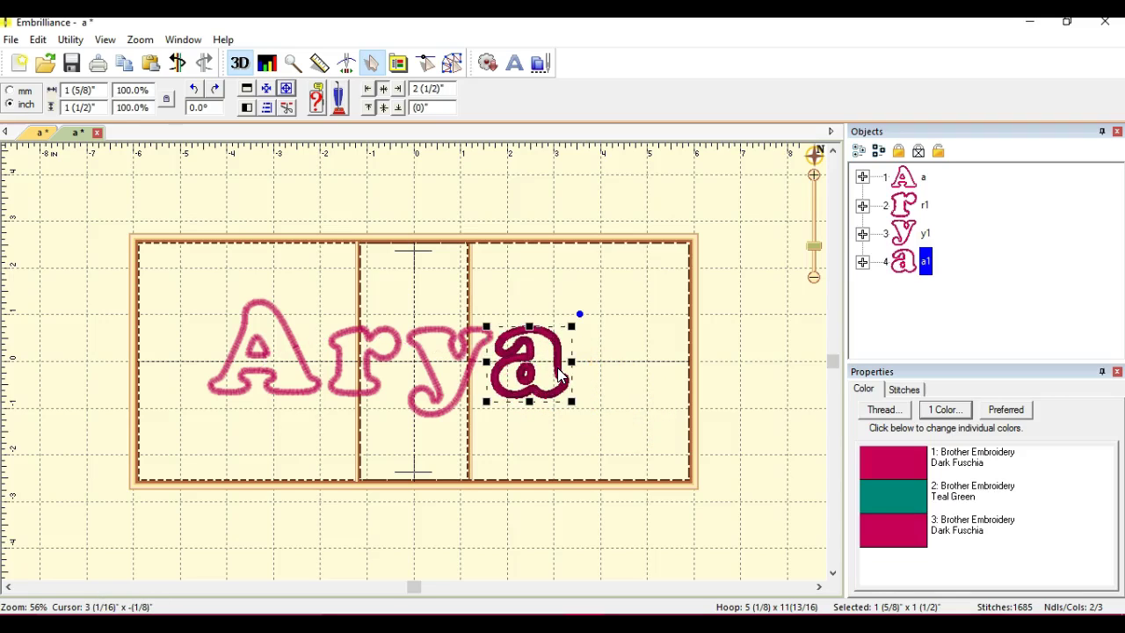
{"action": "left_click", "coordinate": [339, 362]}
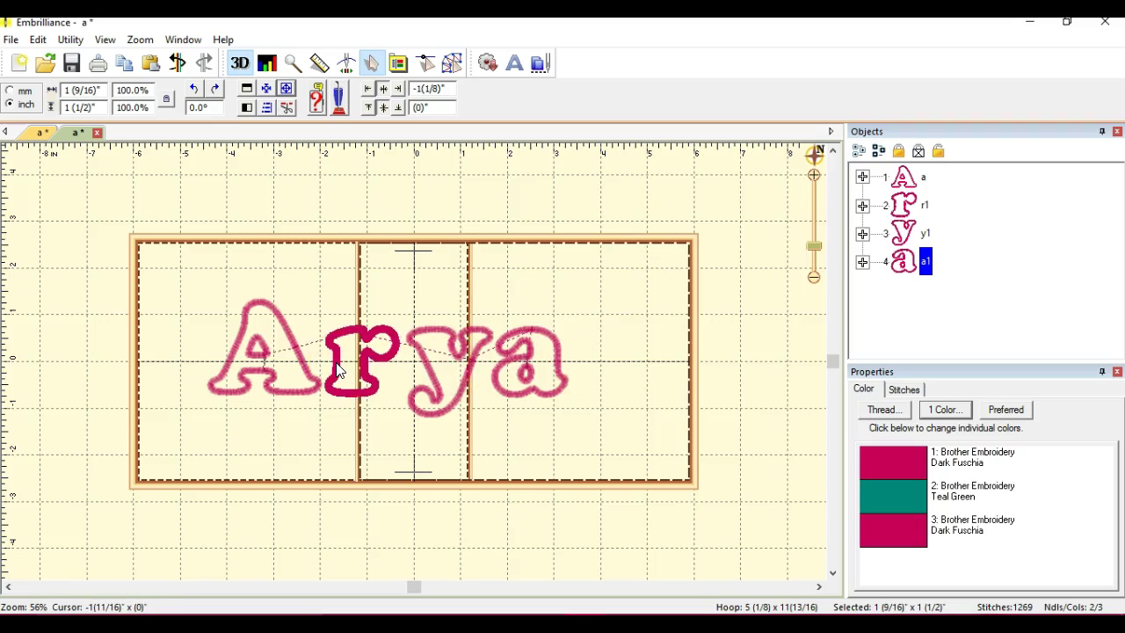
{"action": "left_click", "coordinate": [431, 367]}
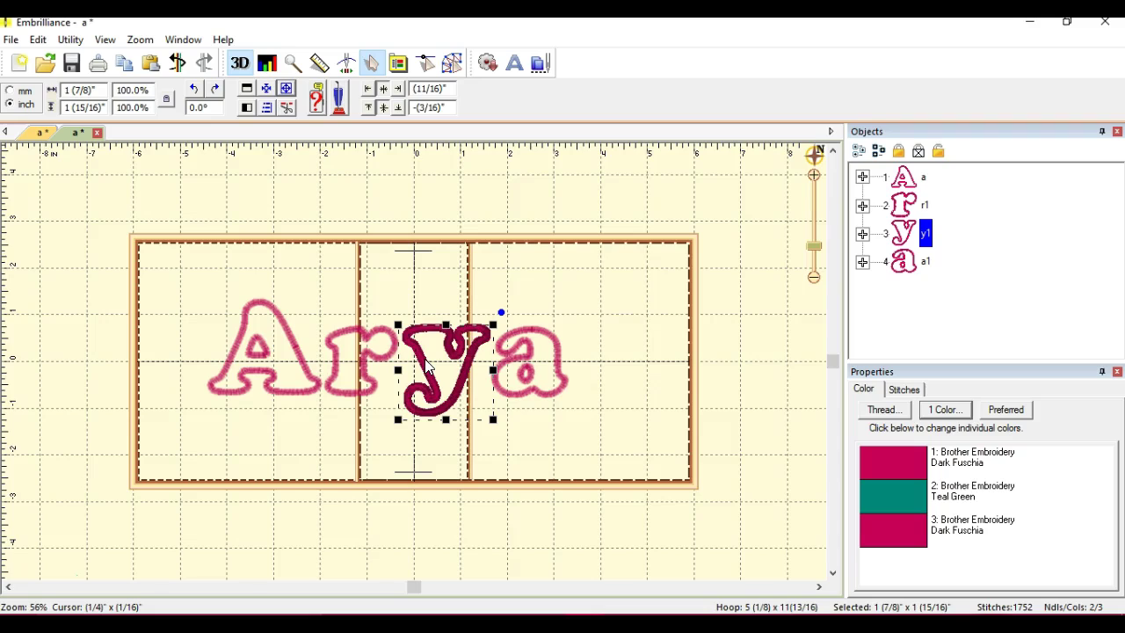
{"action": "left_click_drag", "start_coordinate": [429, 368], "coordinate": [425, 367]}
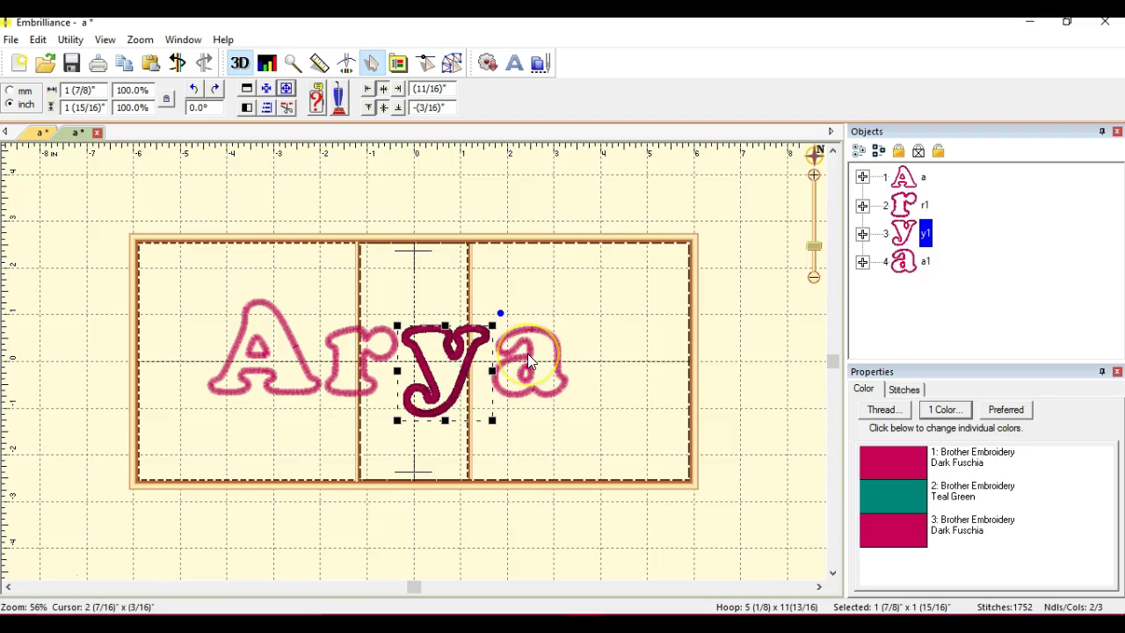
{"action": "left_click_drag", "start_coordinate": [528, 360], "coordinate": [524, 363]}
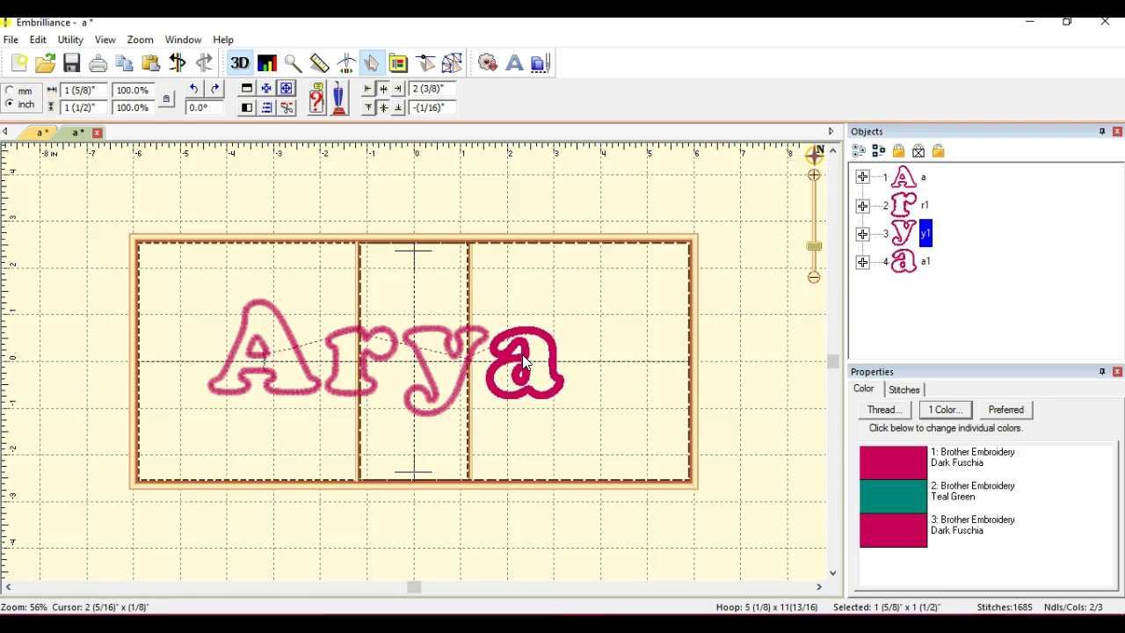
Step: Select all four letters, fit them to the hoop and center them
{"action": "left_click", "coordinate": [196, 263]}
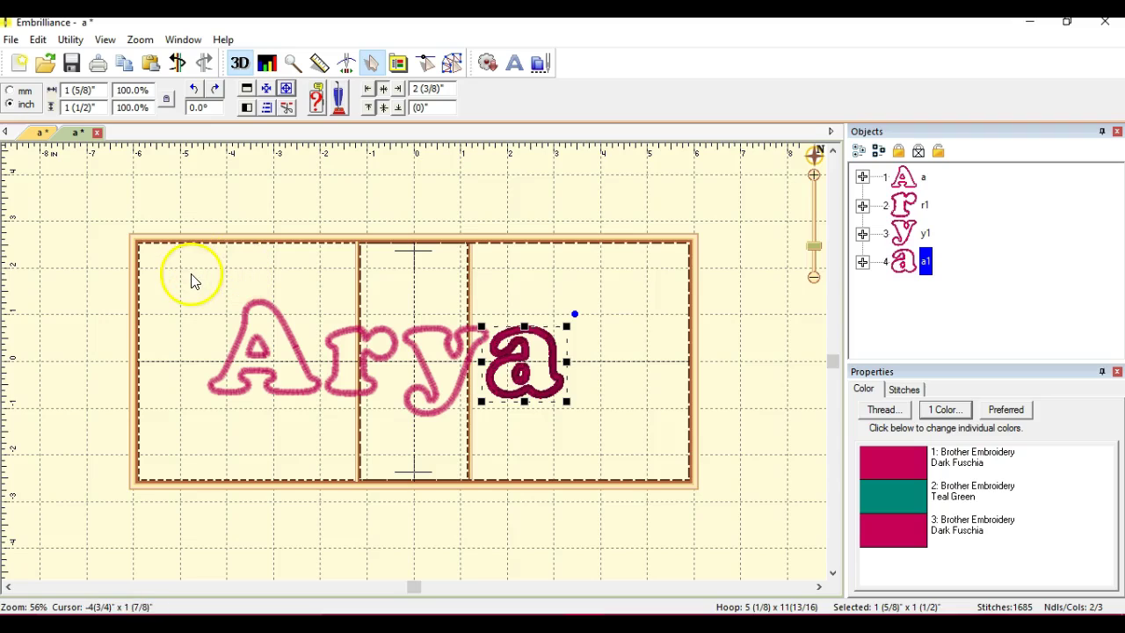
{"action": "left_click_drag", "start_coordinate": [192, 274], "coordinate": [638, 438]}
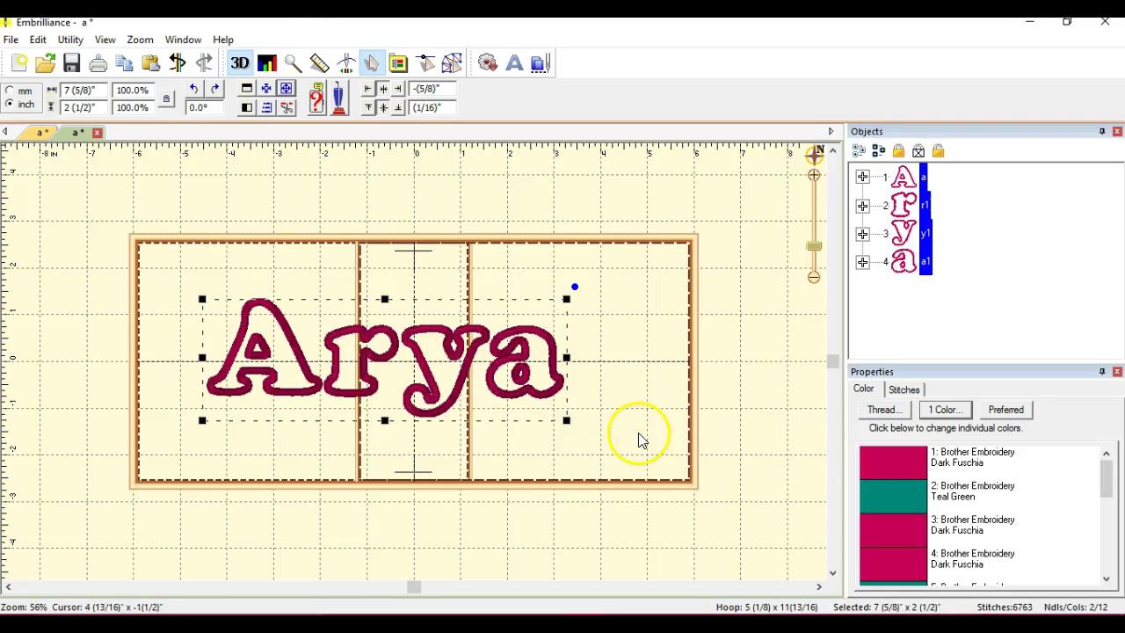
{"action": "left_click", "coordinate": [288, 94]}
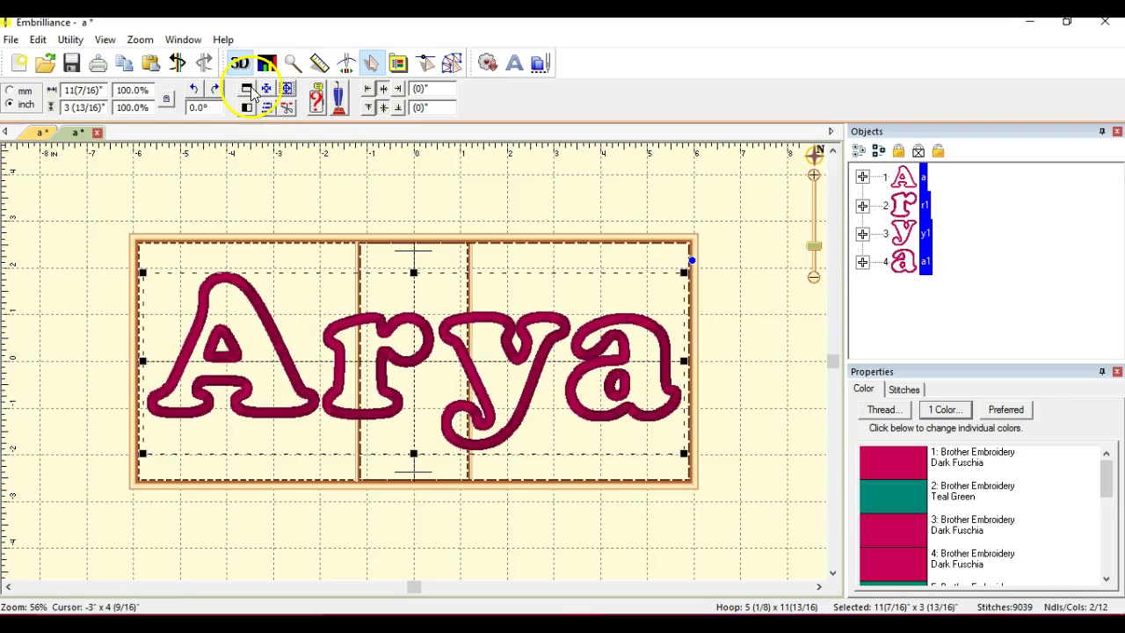
{"action": "left_click", "coordinate": [266, 91]}
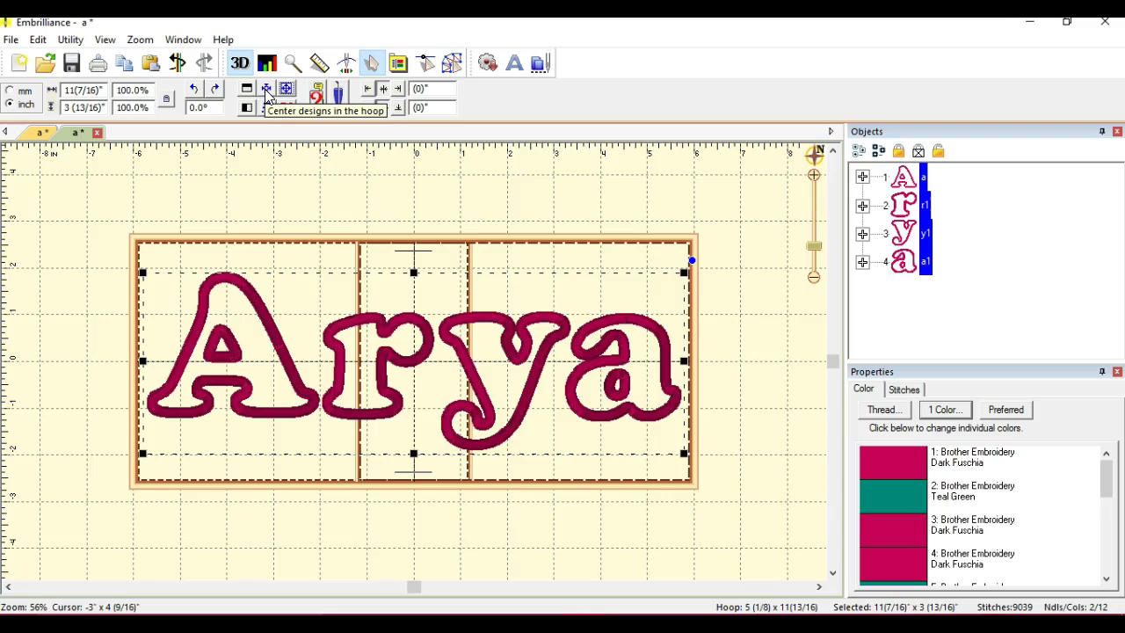
{"action": "left_click", "coordinate": [266, 91]}
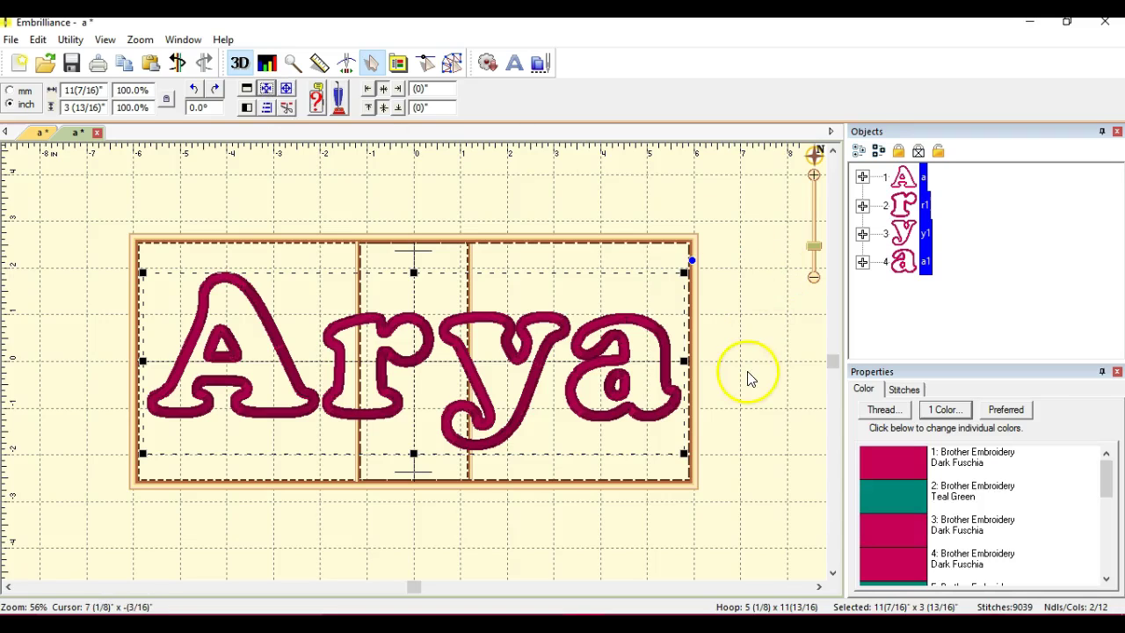
Step: Set the satin and fill density adjustments to 5% on the Stitches tab
{"action": "left_click", "coordinate": [906, 389]}
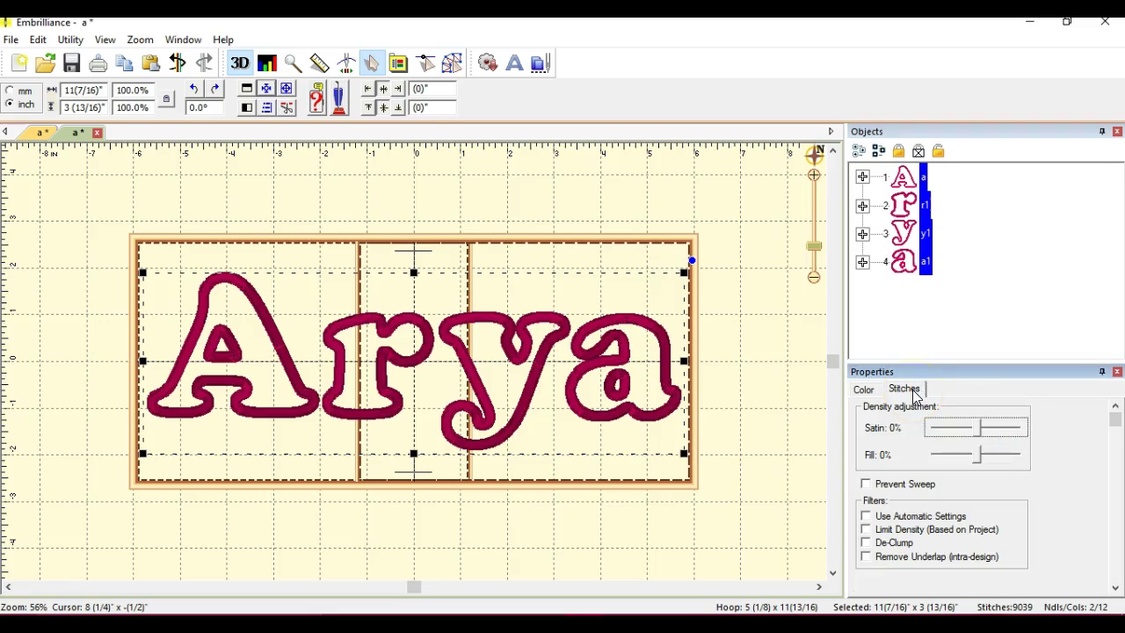
{"action": "left_click", "coordinate": [976, 433]}
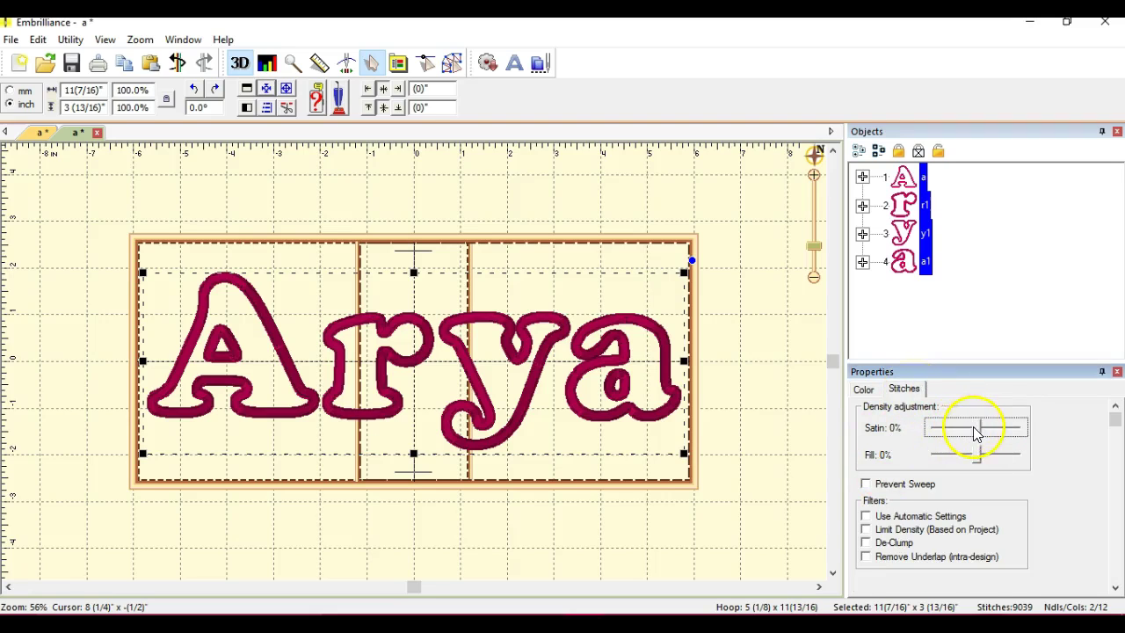
{"action": "left_click_drag", "start_coordinate": [978, 432], "coordinate": [986, 459]}
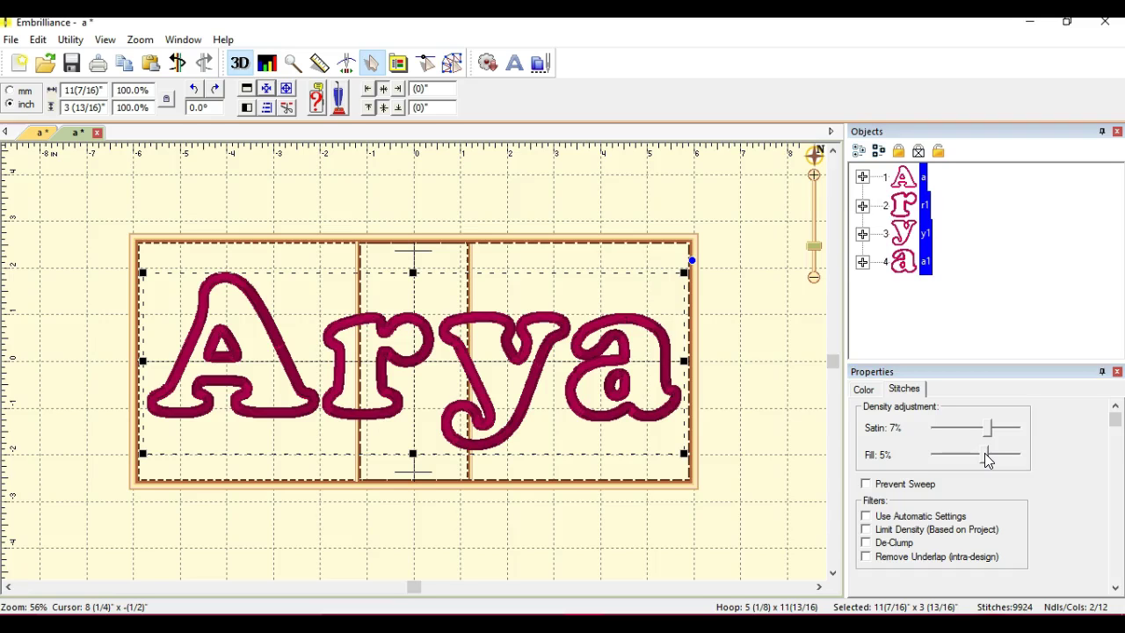
{"action": "mouse_move", "coordinate": [814, 245]}
{"action": "left_mouse_down"}
{"action": "mouse_move", "coordinate": [816, 216]}
{"action": "mouse_move", "coordinate": [822, 230]}
{"action": "left_mouse_up"}
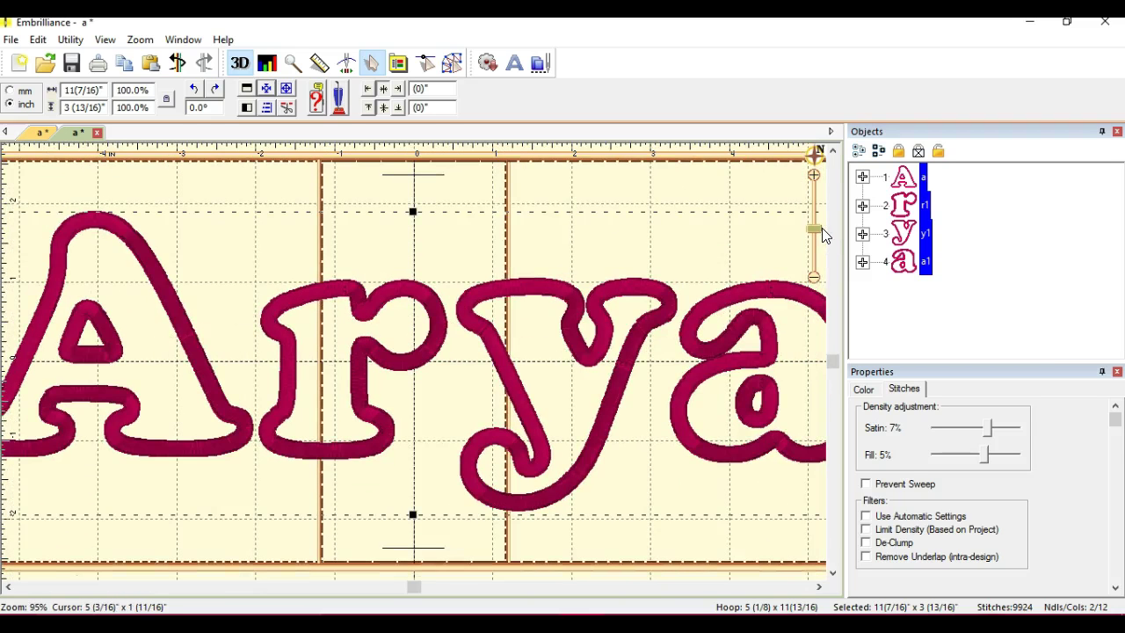
{"action": "left_click", "coordinate": [815, 229]}
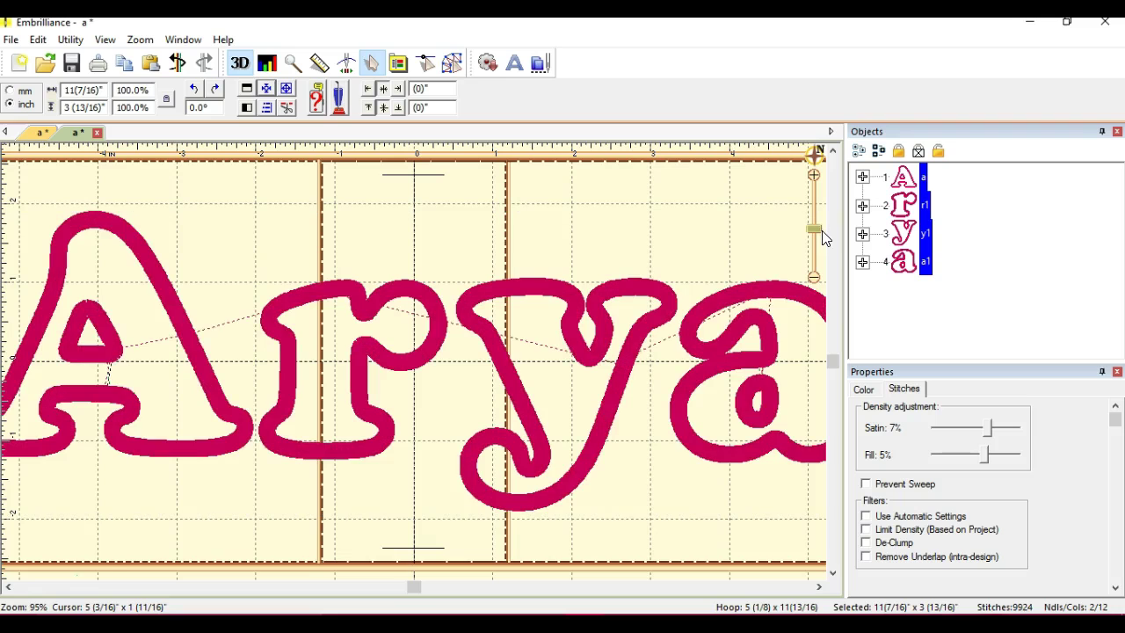
{"action": "left_click_drag", "start_coordinate": [815, 233], "coordinate": [817, 252]}
{"action": "left_click", "coordinate": [982, 458]}
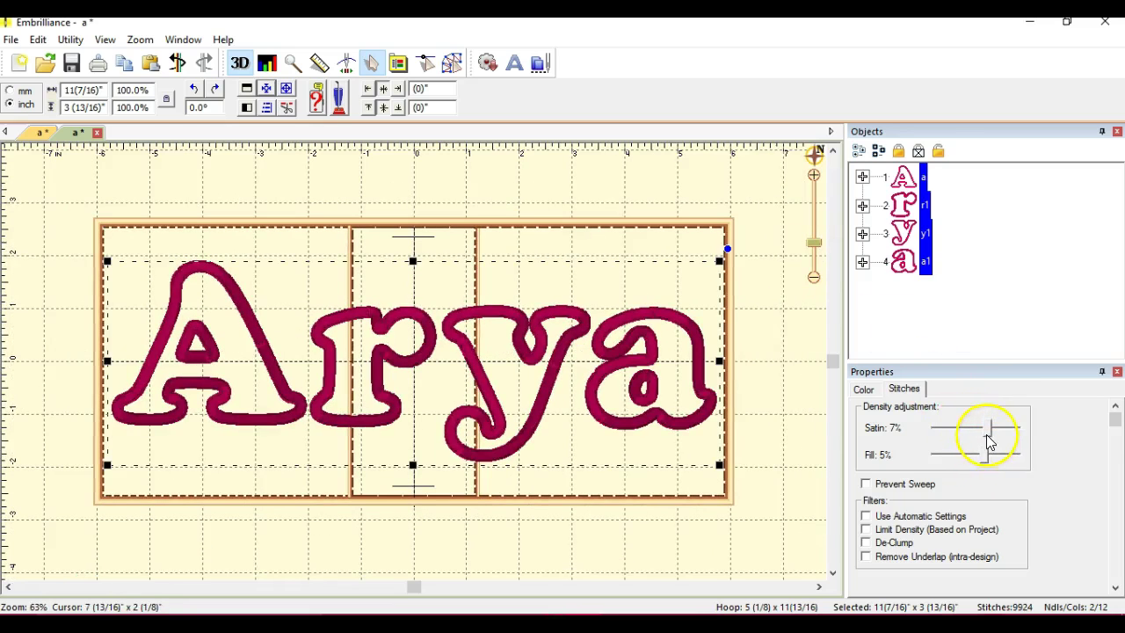
{"action": "left_click", "coordinate": [988, 432]}
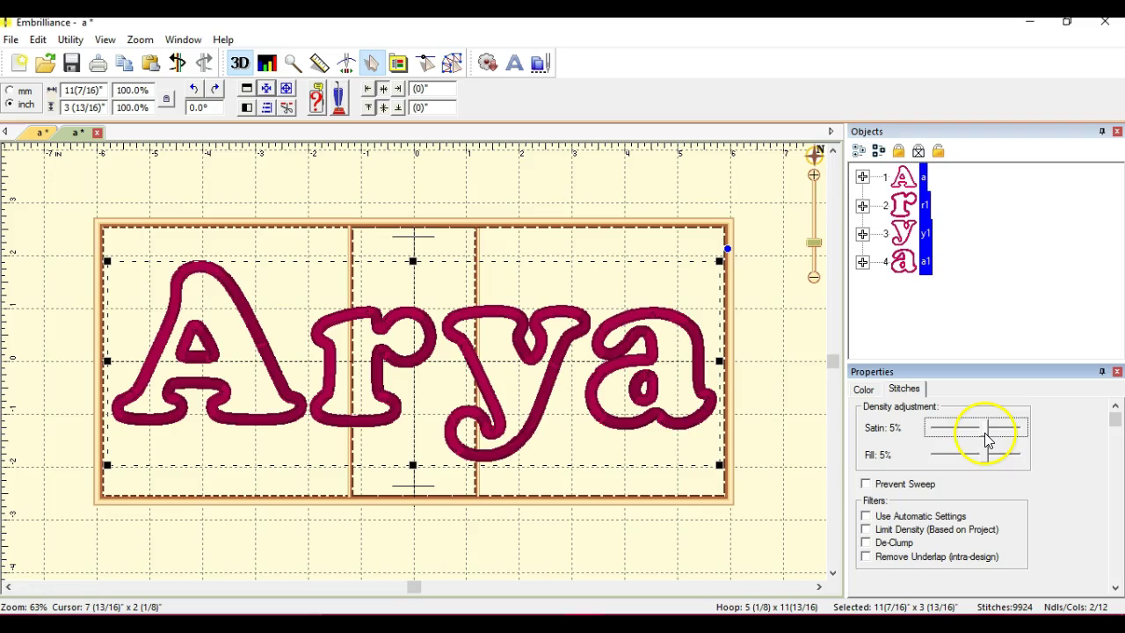
{"action": "left_click", "coordinate": [814, 244]}
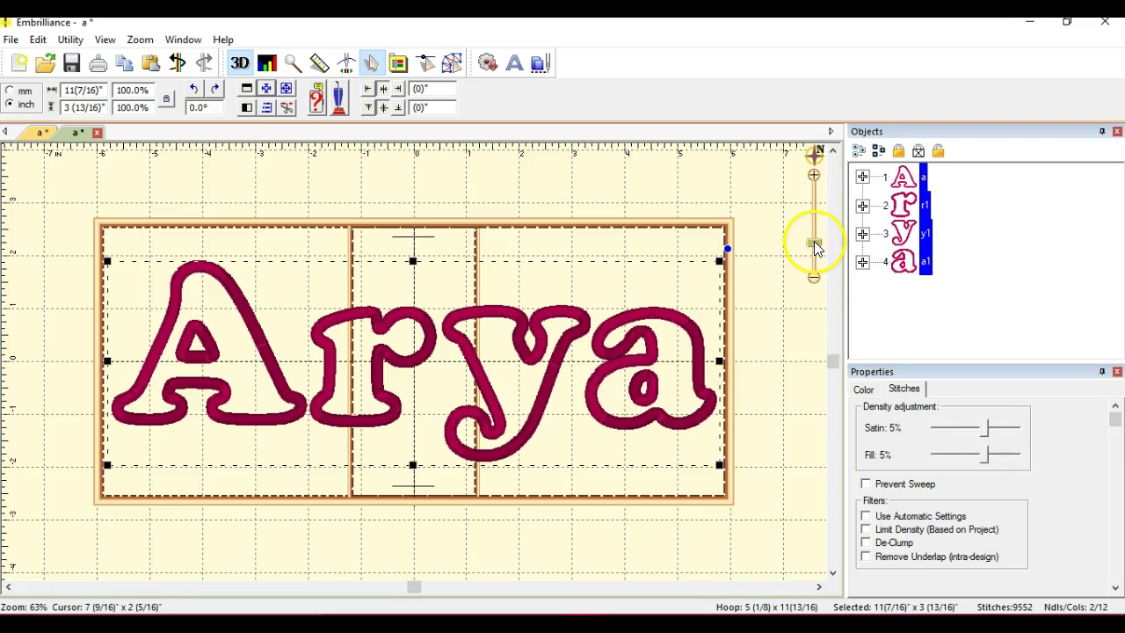
{"action": "mouse_move", "coordinate": [814, 245]}
{"action": "left_mouse_down"}
{"action": "mouse_move", "coordinate": [807, 213]}
{"action": "mouse_move", "coordinate": [829, 269]}
{"action": "mouse_move", "coordinate": [829, 244]}
{"action": "left_mouse_up"}
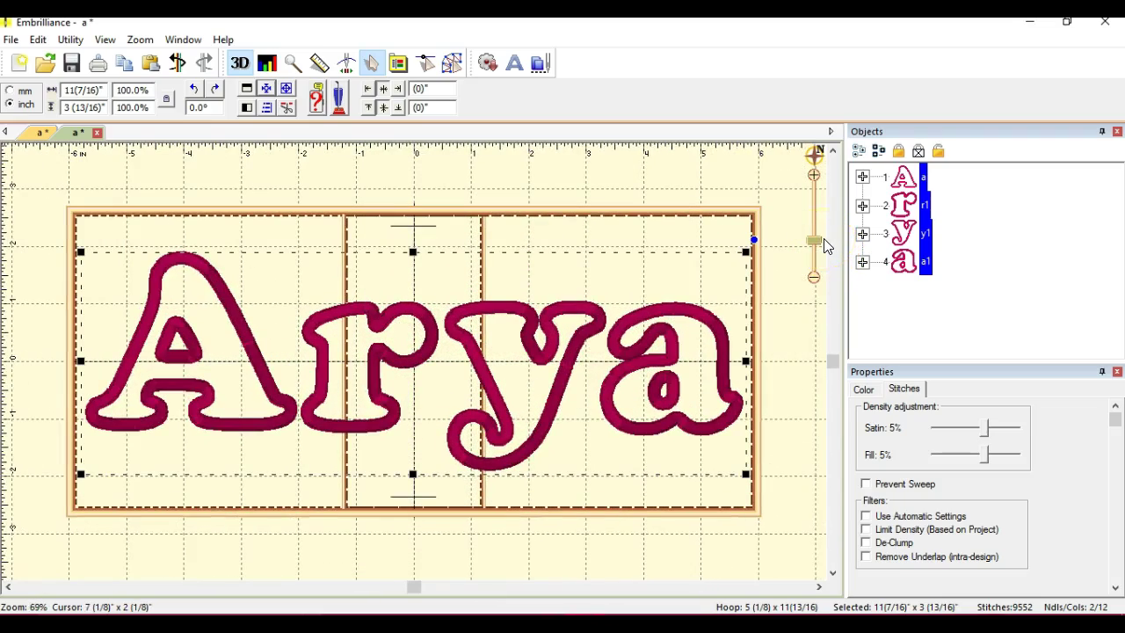
Step: Set the A's first colour stop to the Applique Position style
{"action": "left_click", "coordinate": [777, 344]}
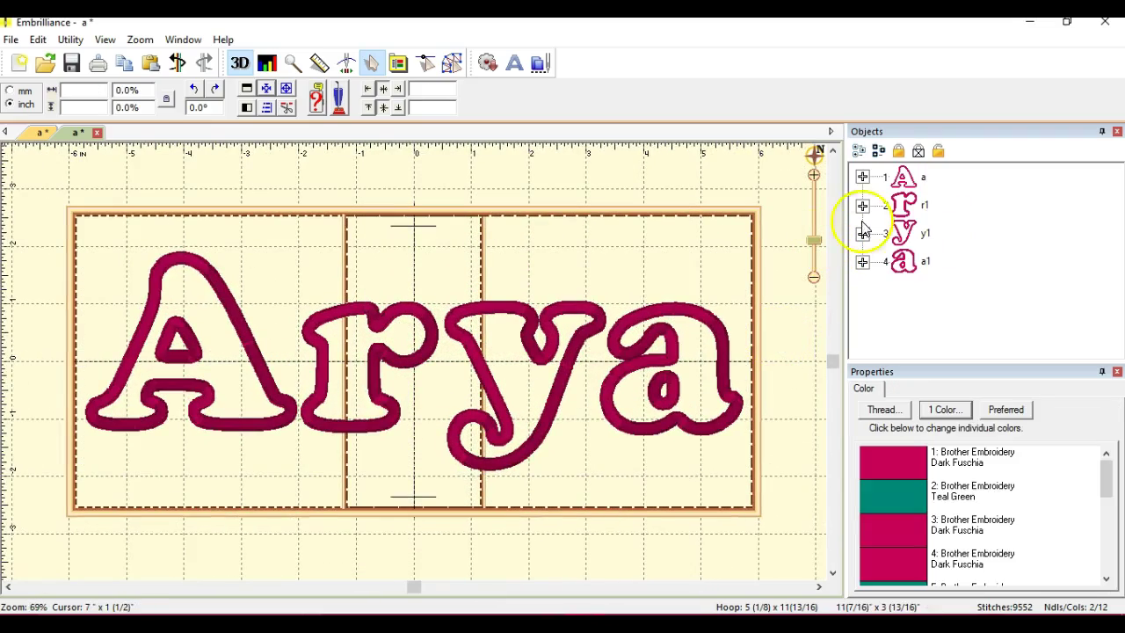
{"action": "left_click", "coordinate": [862, 177]}
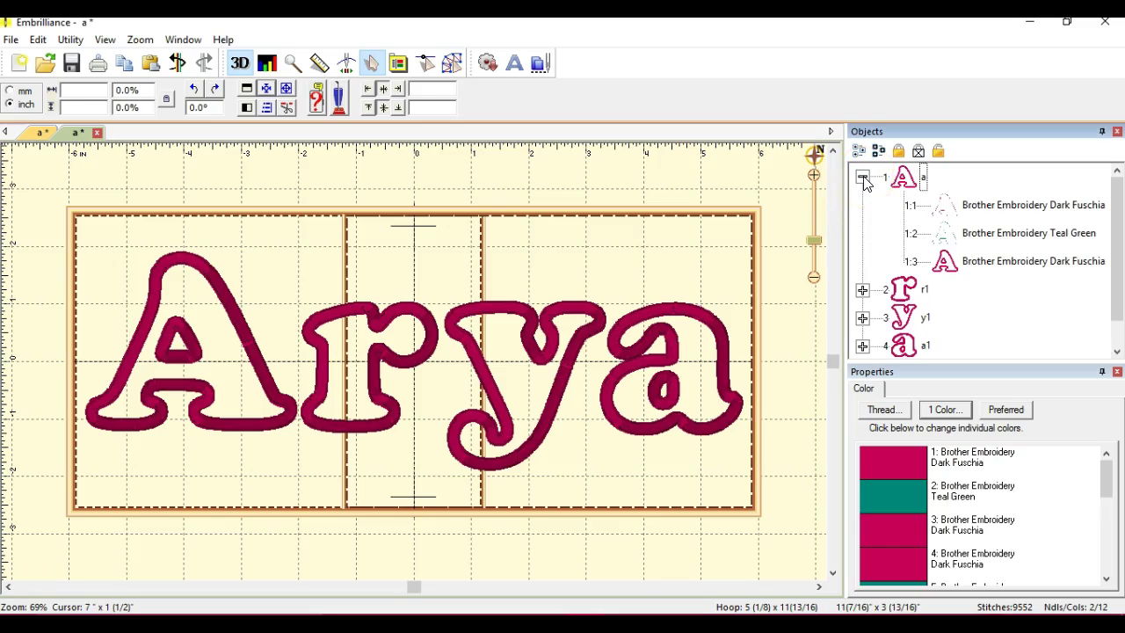
{"action": "left_click", "coordinate": [915, 211]}
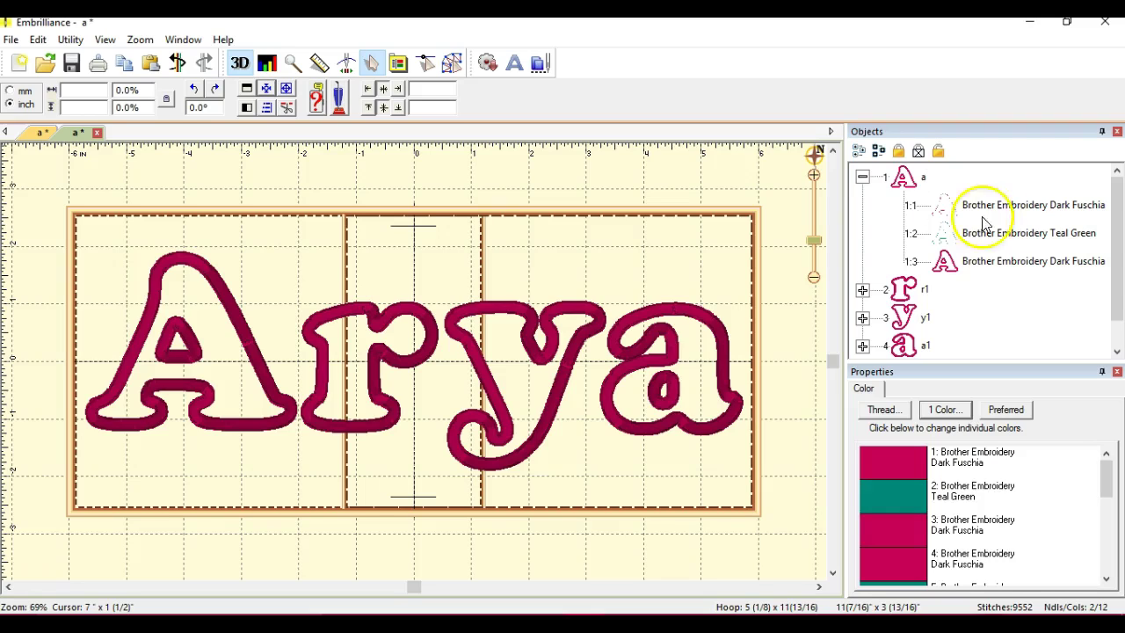
{"action": "left_click", "coordinate": [896, 459]}
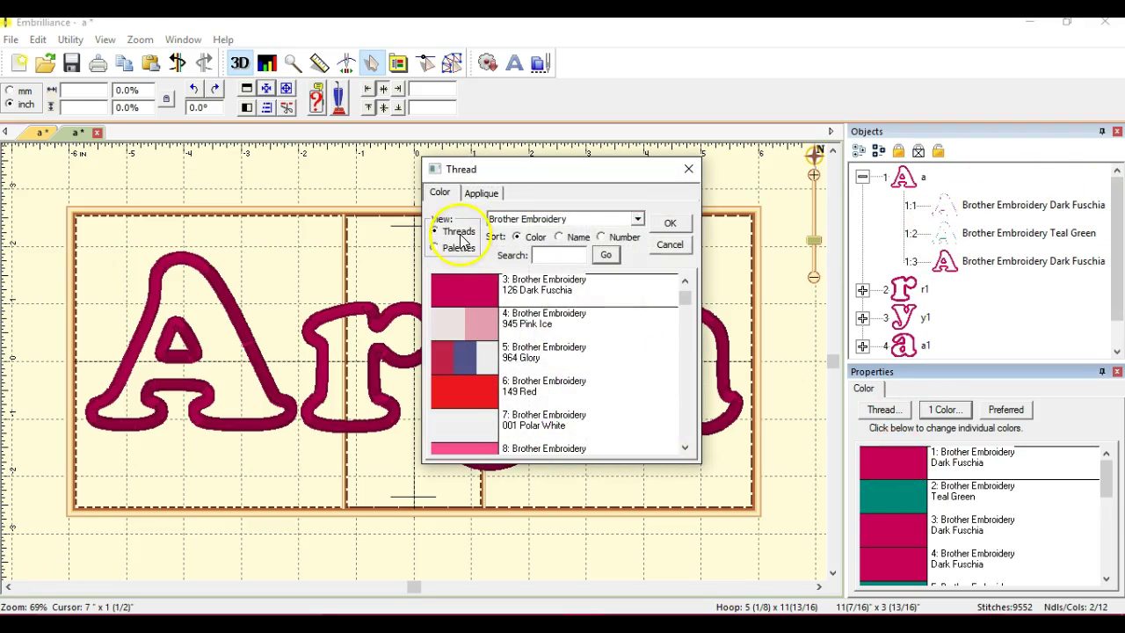
{"action": "left_click", "coordinate": [480, 195]}
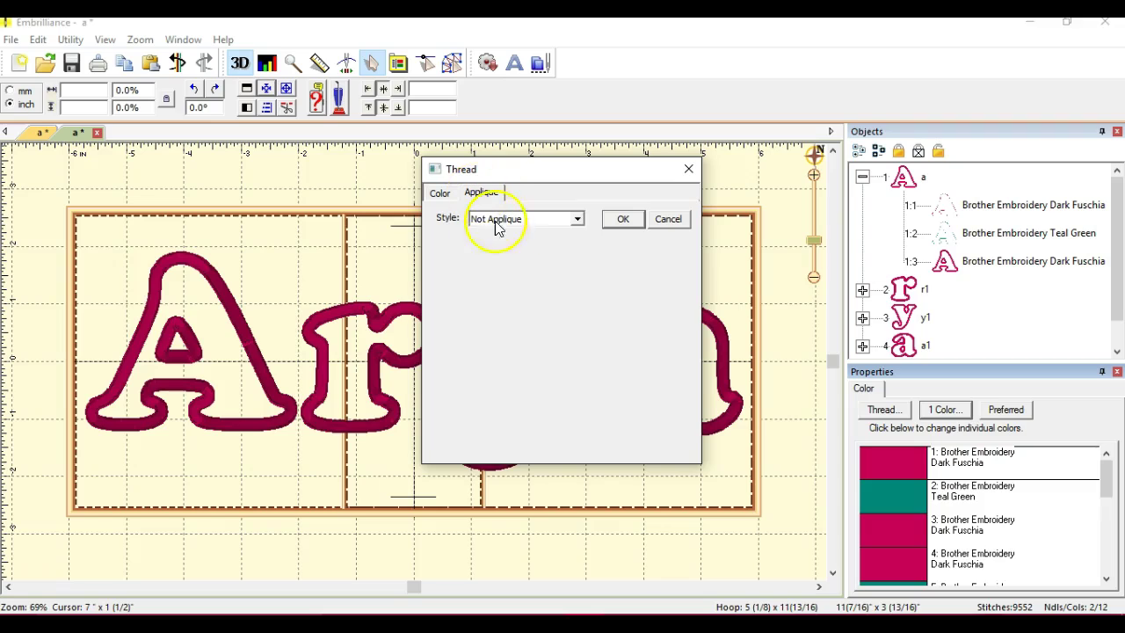
{"action": "left_click", "coordinate": [576, 219]}
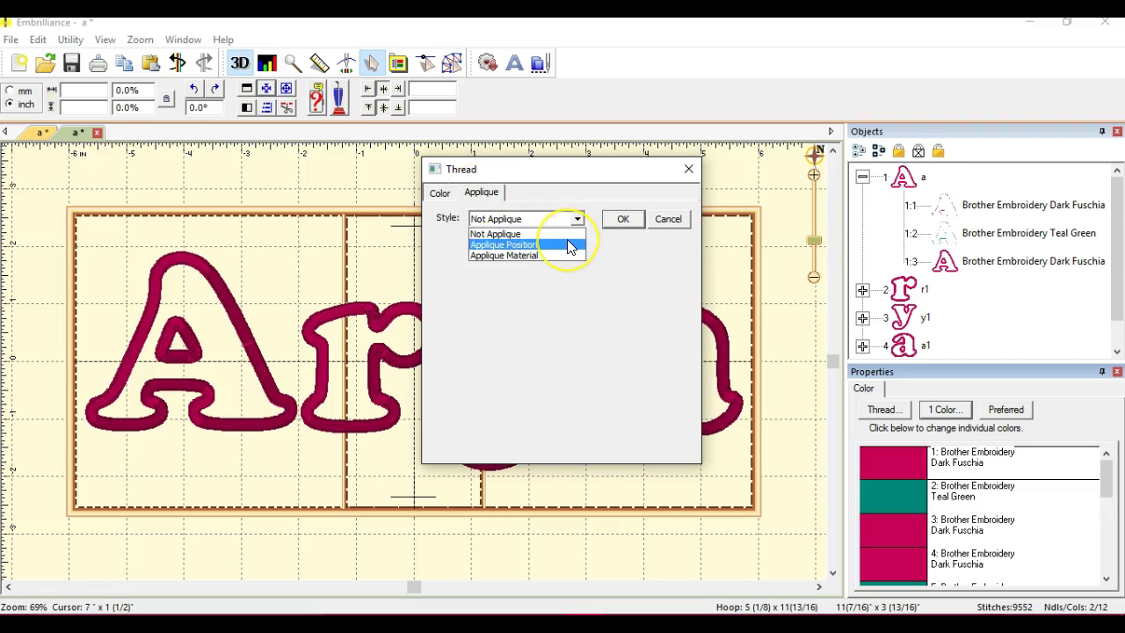
{"action": "left_click", "coordinate": [571, 244]}
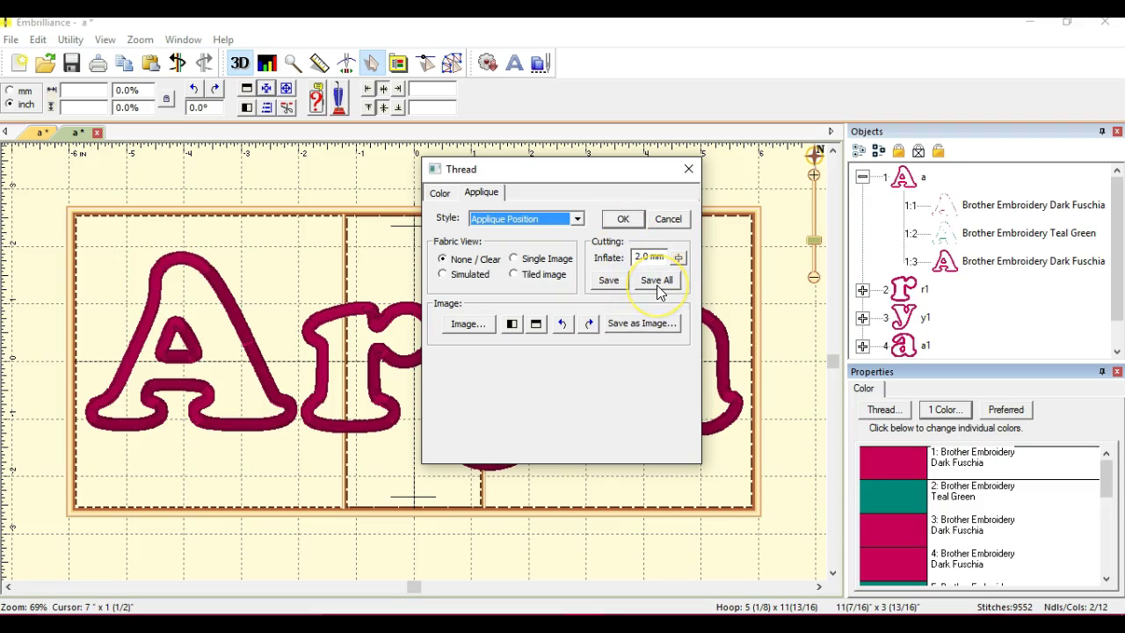
Step: Save the A's cutting shape as A12 and confirm the thread settings
{"action": "left_click", "coordinate": [658, 281]}
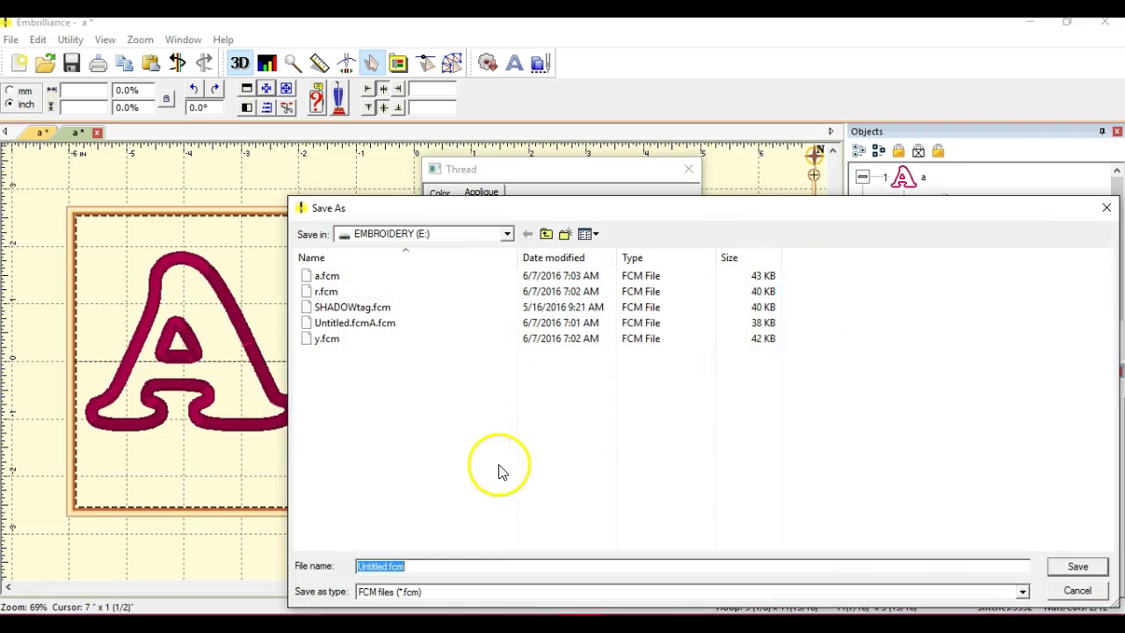
{"action": "type", "text": "a"}
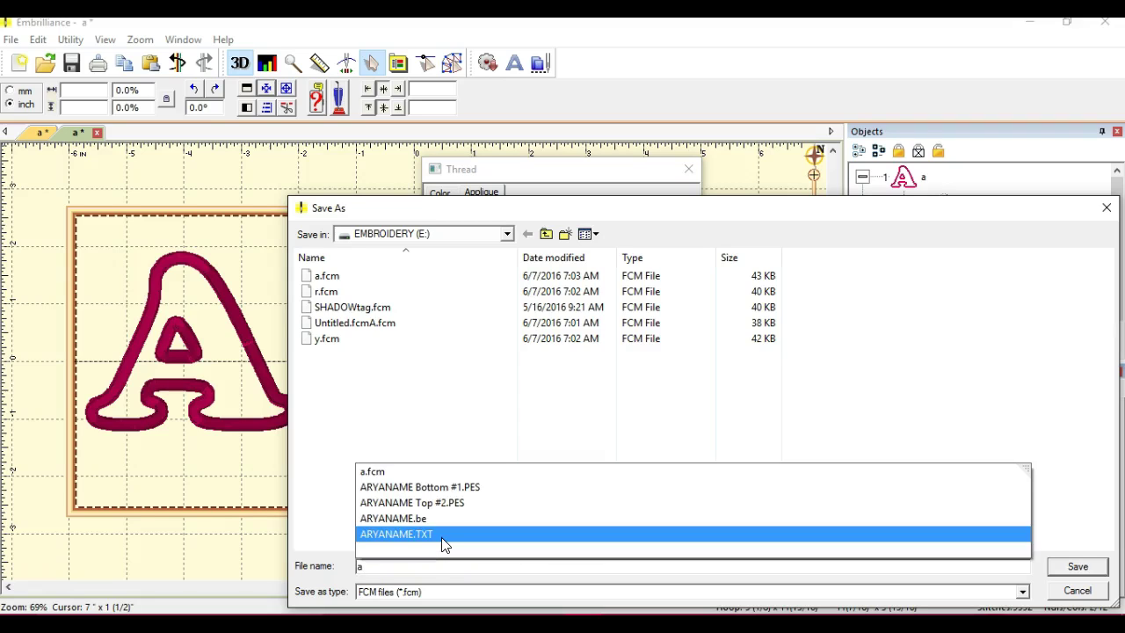
{"action": "type", "text": "12"}
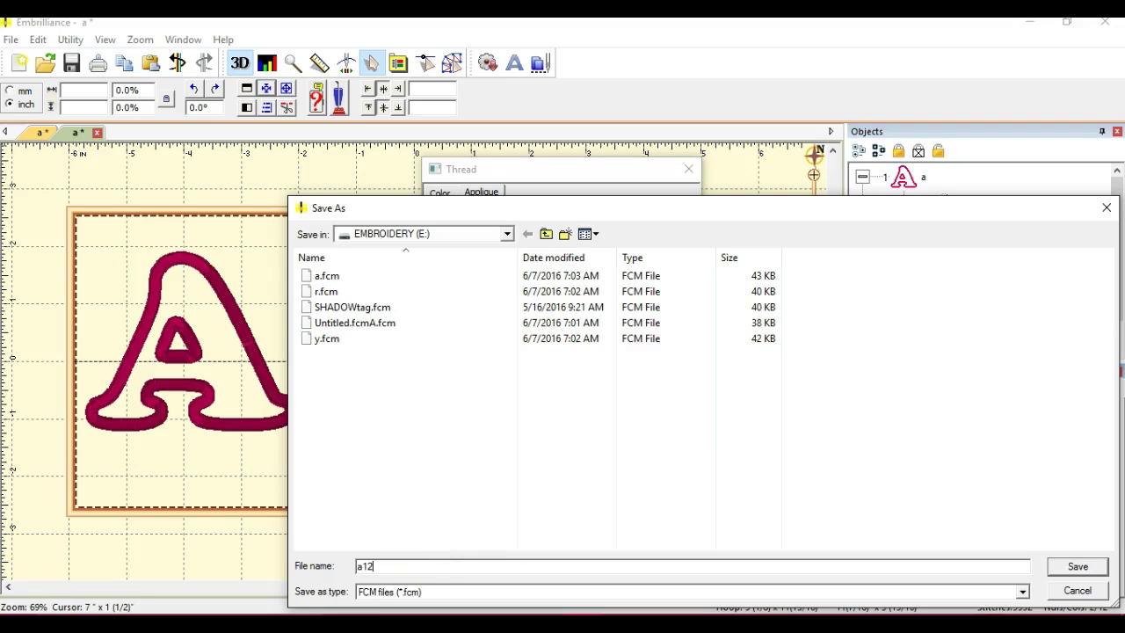
{"action": "key", "text": "BackSpace"}
{"action": "key", "text": "BackSpace"}
{"action": "type", "text": "A"}
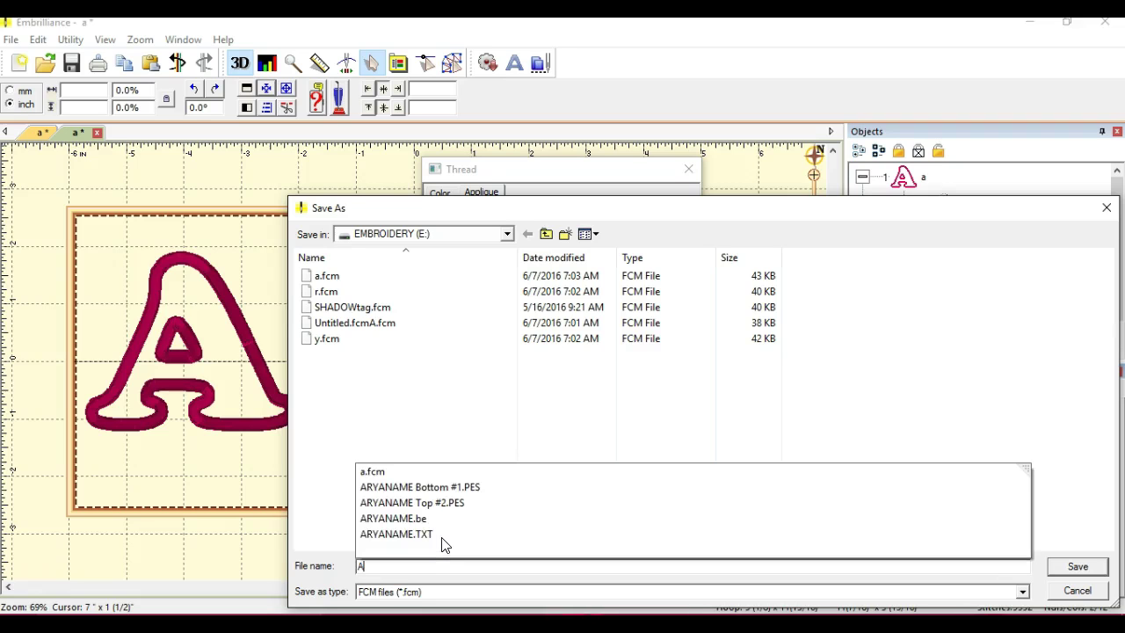
{"action": "type", "text": "12"}
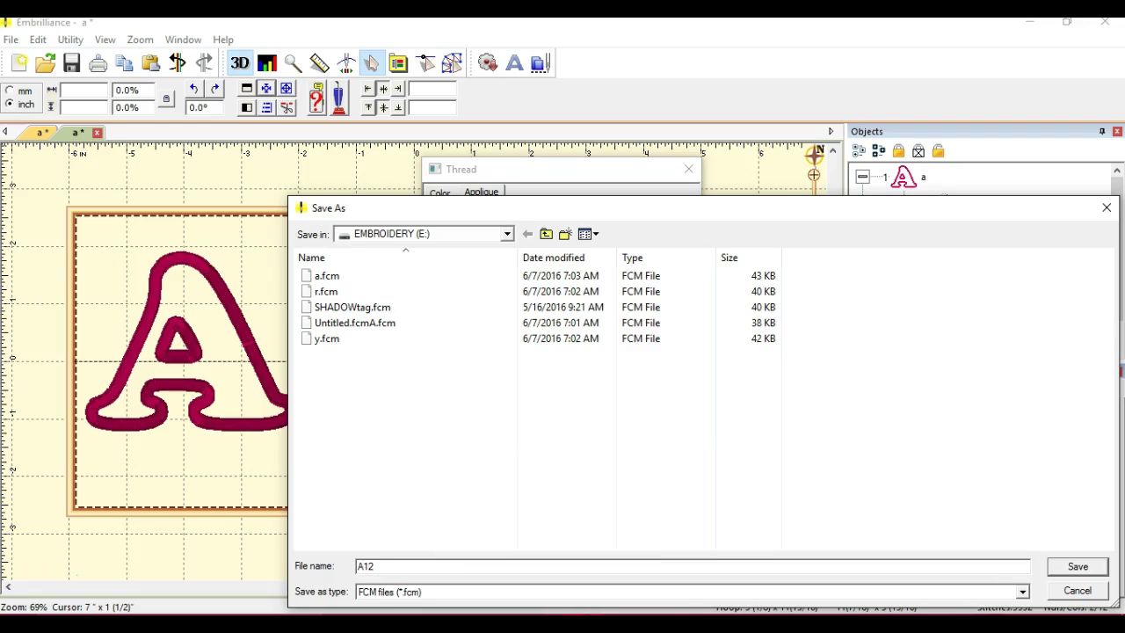
{"action": "key", "text": "Return"}
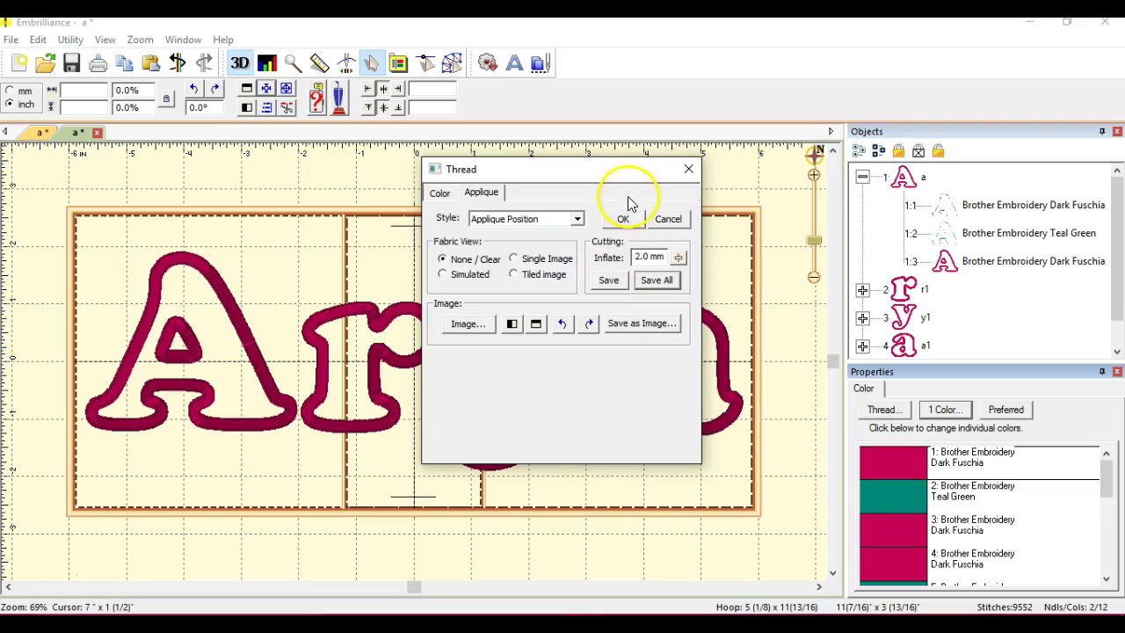
{"action": "left_click", "coordinate": [625, 218]}
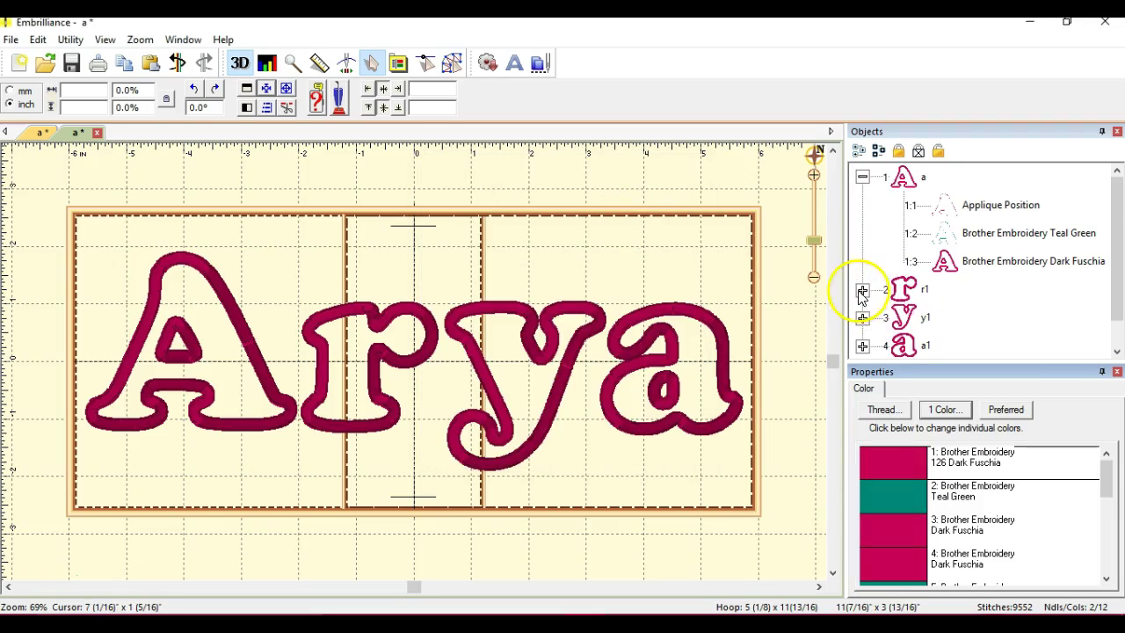
Step: Set the r's first colour stop (2:1) to the Applique Position style
{"action": "left_click", "coordinate": [863, 291]}
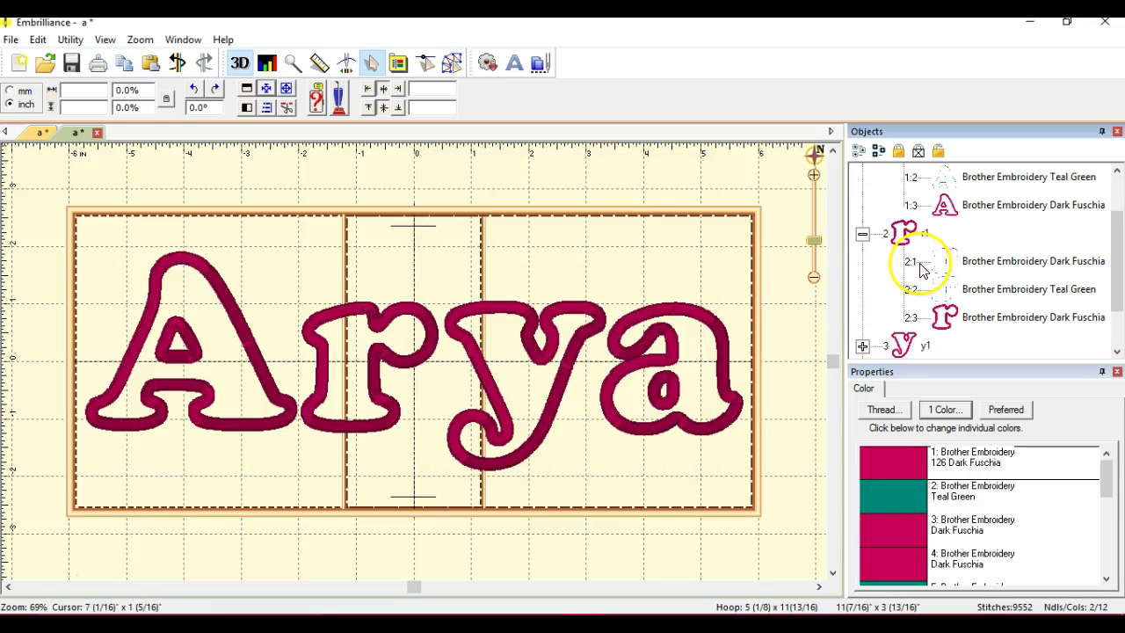
{"action": "left_click", "coordinate": [963, 263]}
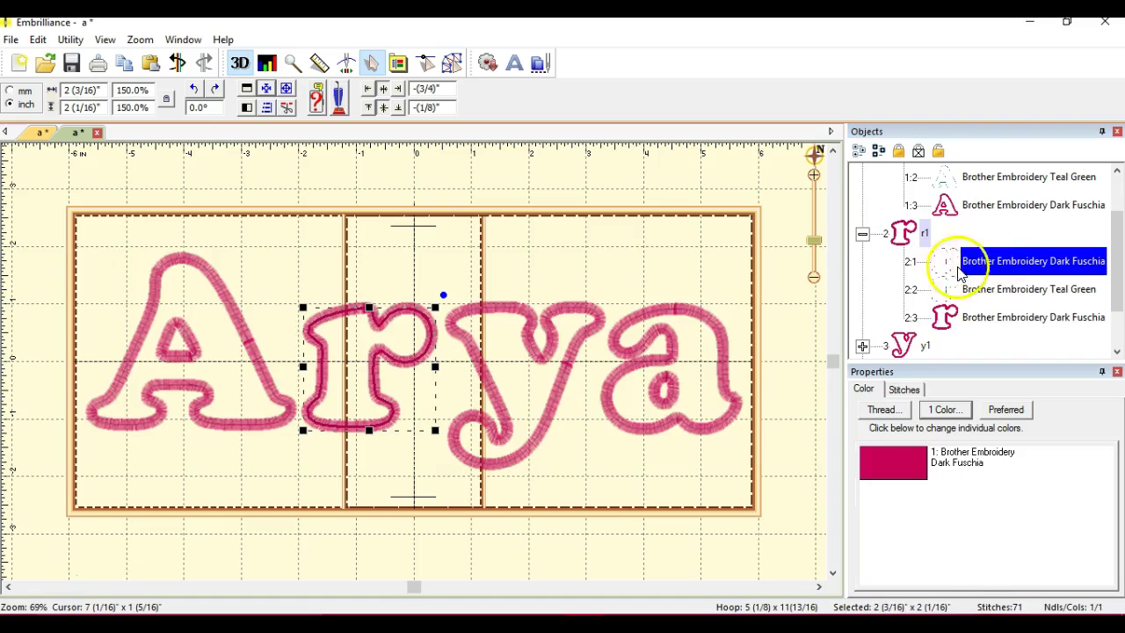
{"action": "left_click", "coordinate": [891, 456]}
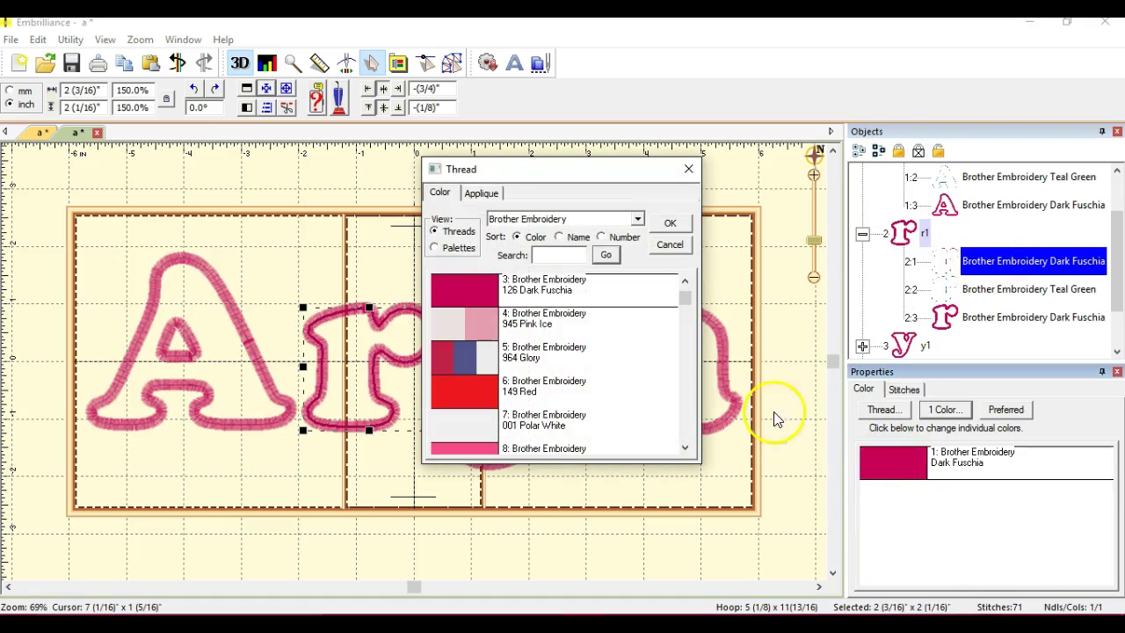
{"action": "left_click", "coordinate": [482, 195]}
{"action": "left_click", "coordinate": [578, 220]}
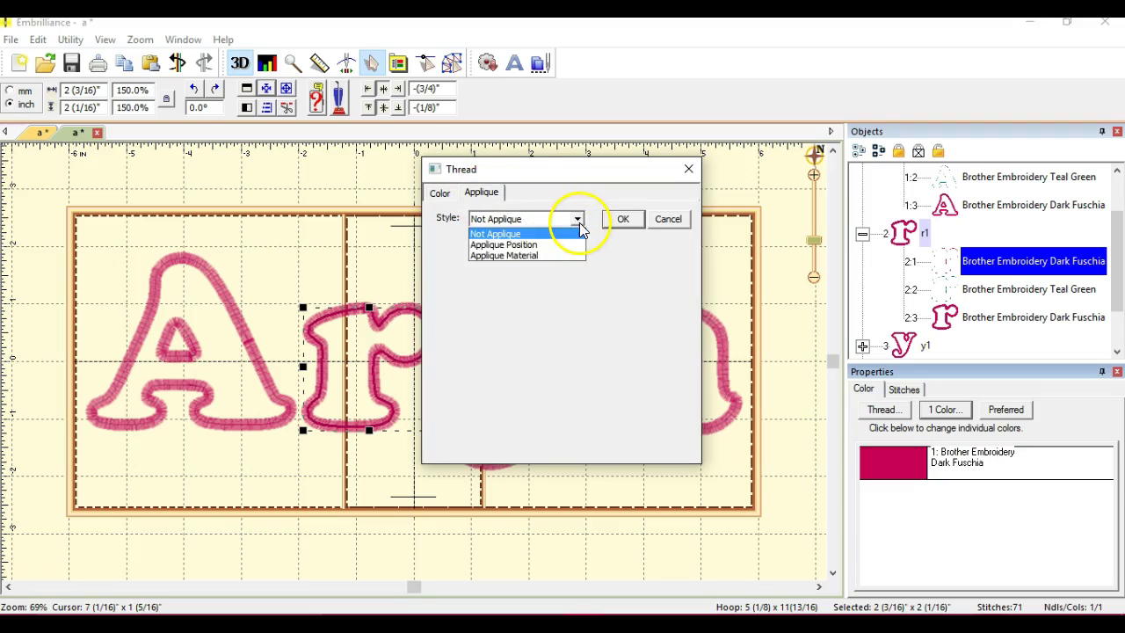
{"action": "left_click", "coordinate": [571, 246]}
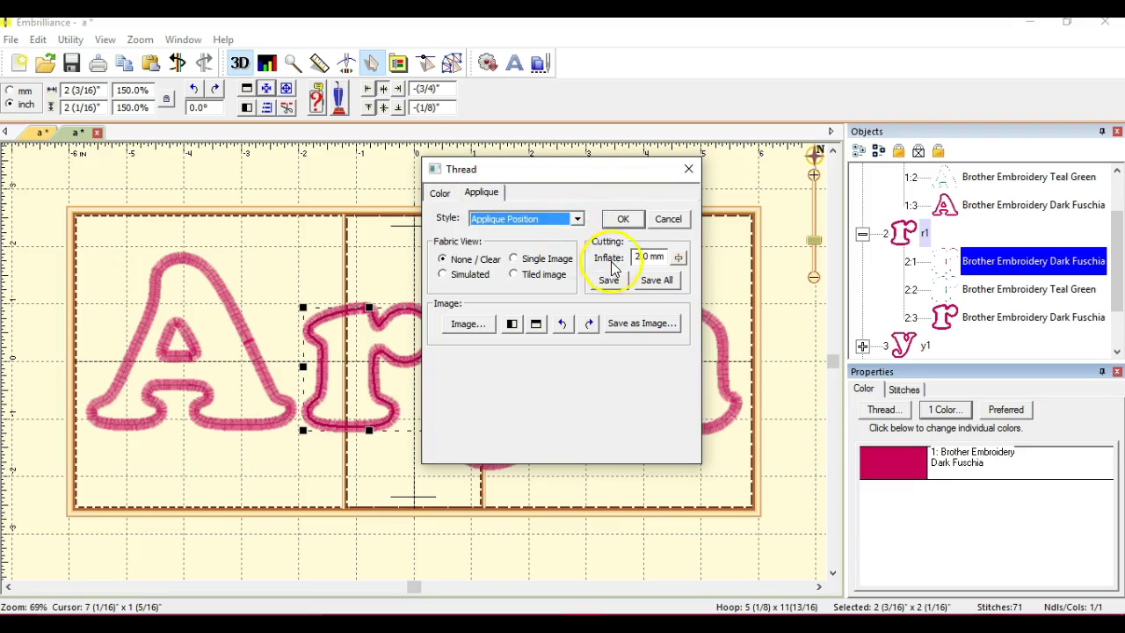
Step: Save the r's cutting shape as r12 and confirm the thread settings
{"action": "left_click", "coordinate": [659, 281]}
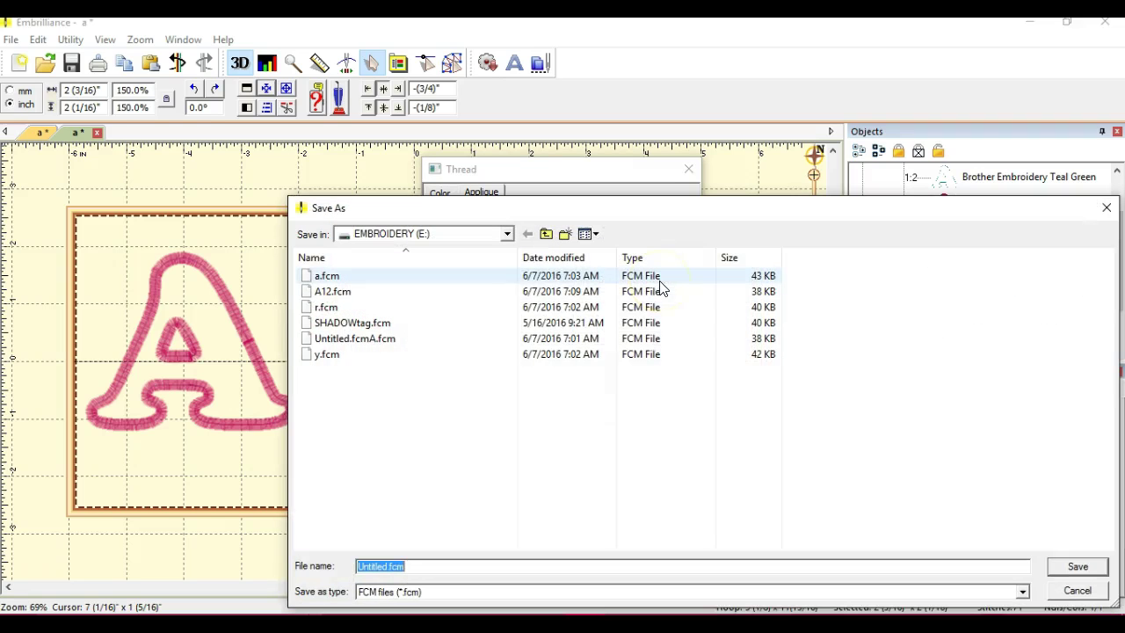
{"action": "left_click", "coordinate": [629, 406]}
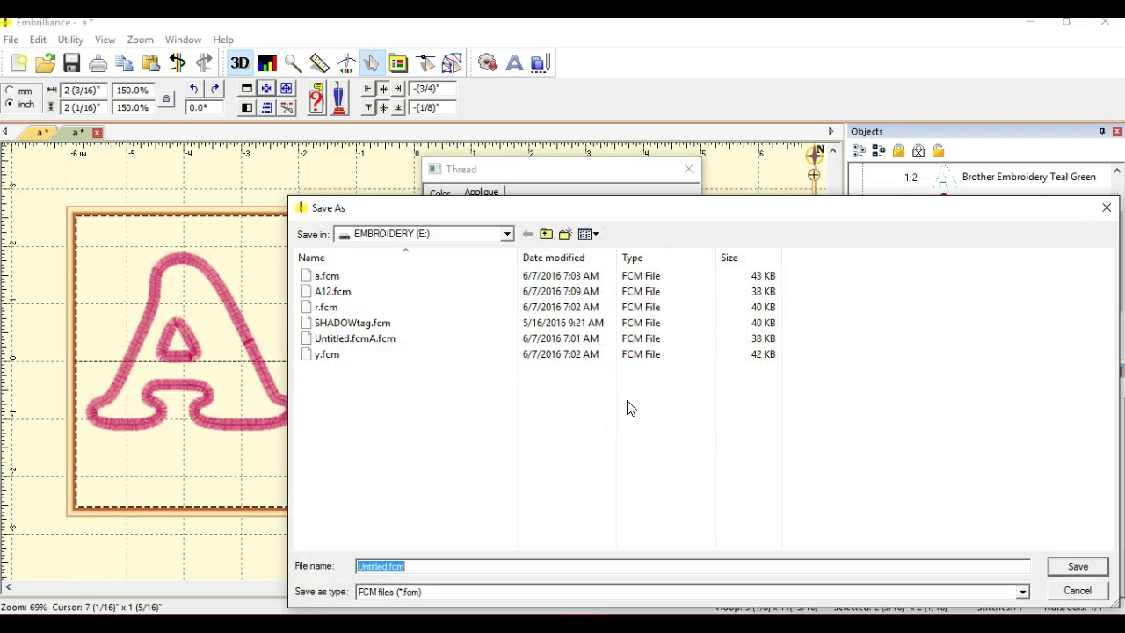
{"action": "type", "text": "r12"}
{"action": "key", "text": "Return"}
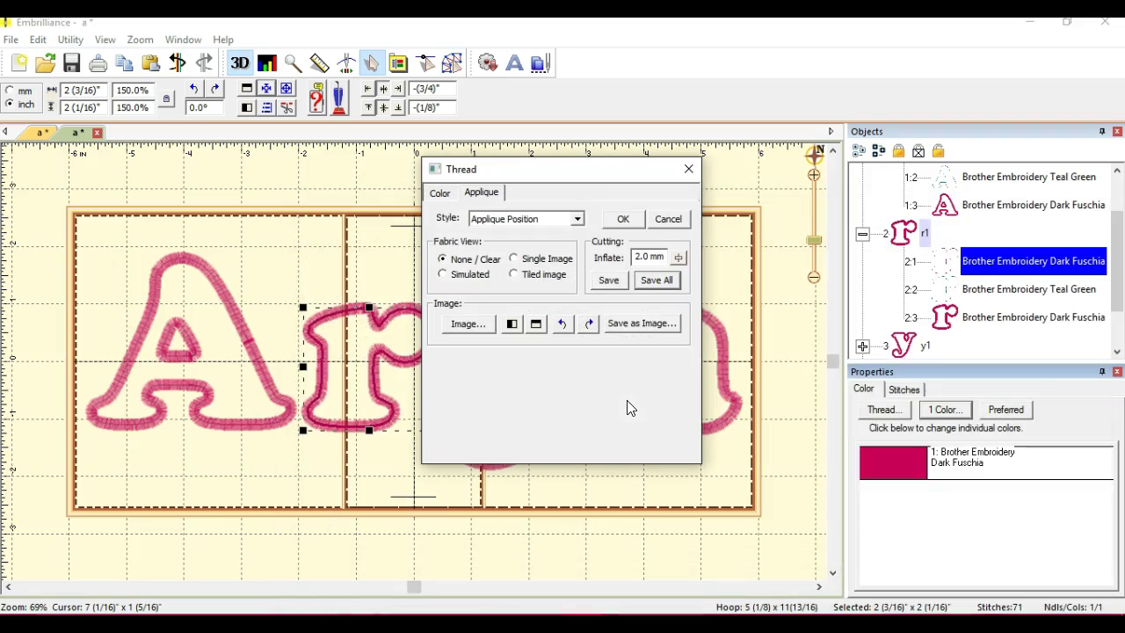
{"action": "left_click", "coordinate": [621, 220]}
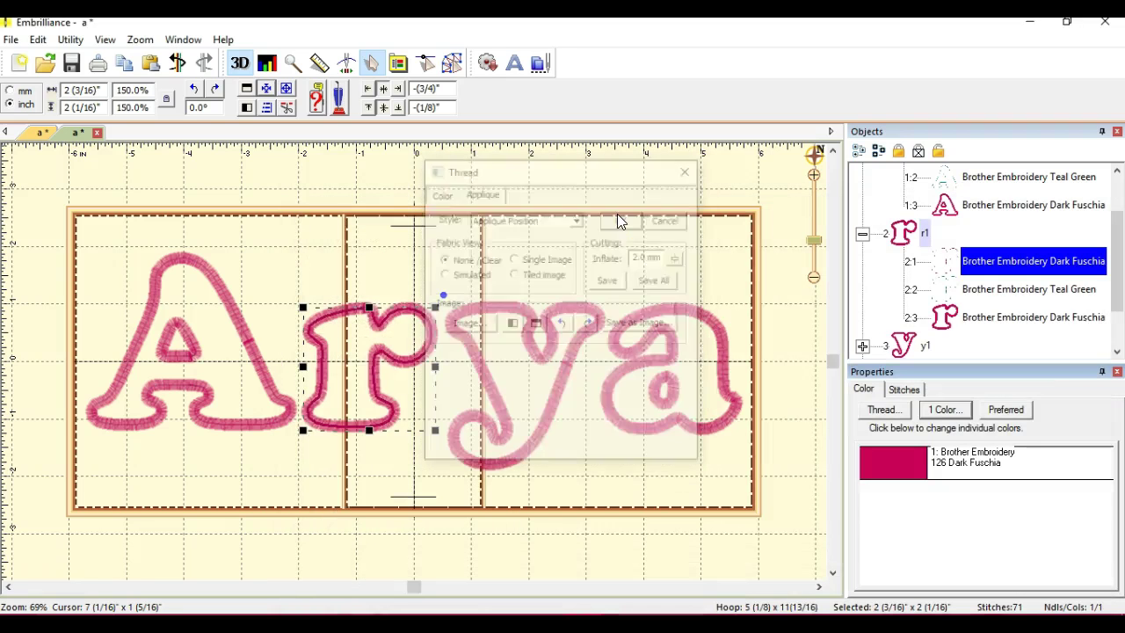
Step: Set the y's first colour stop (3:1) to the Applique Position style
{"action": "left_click", "coordinate": [863, 346]}
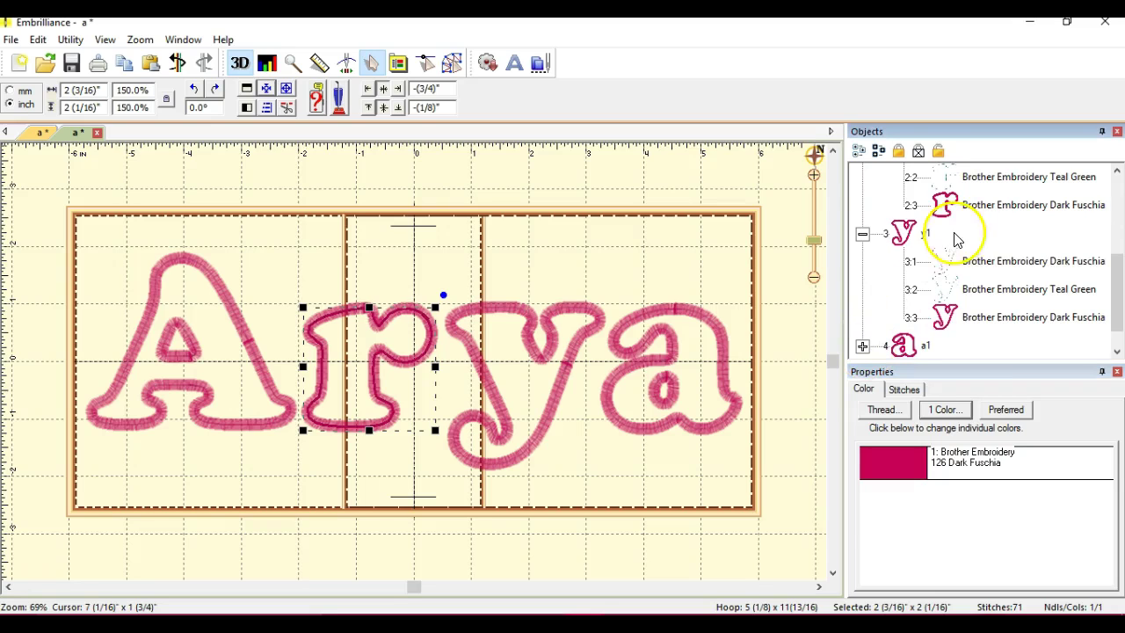
{"action": "left_click", "coordinate": [954, 263]}
{"action": "left_click", "coordinate": [913, 458]}
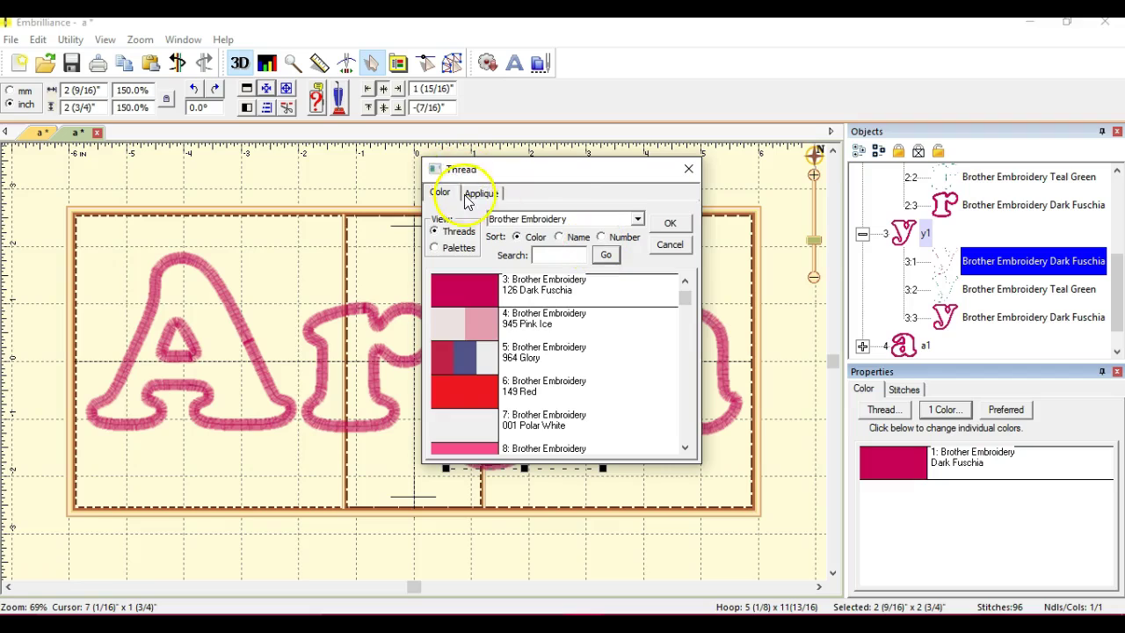
{"action": "left_click", "coordinate": [482, 192]}
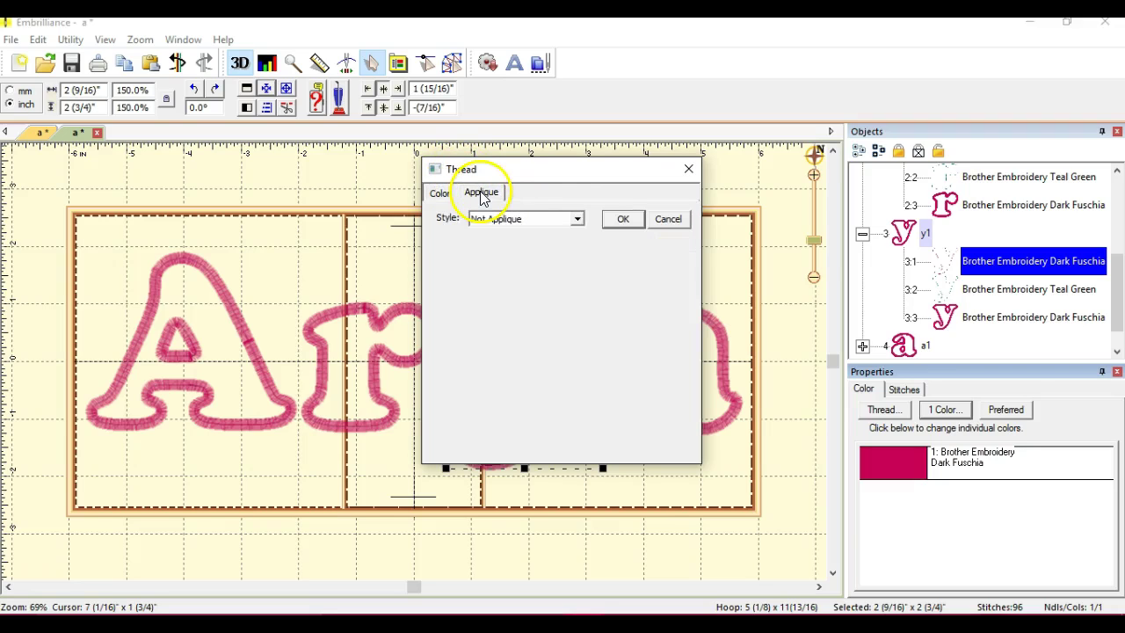
{"action": "left_click", "coordinate": [575, 219]}
{"action": "left_click", "coordinate": [567, 244]}
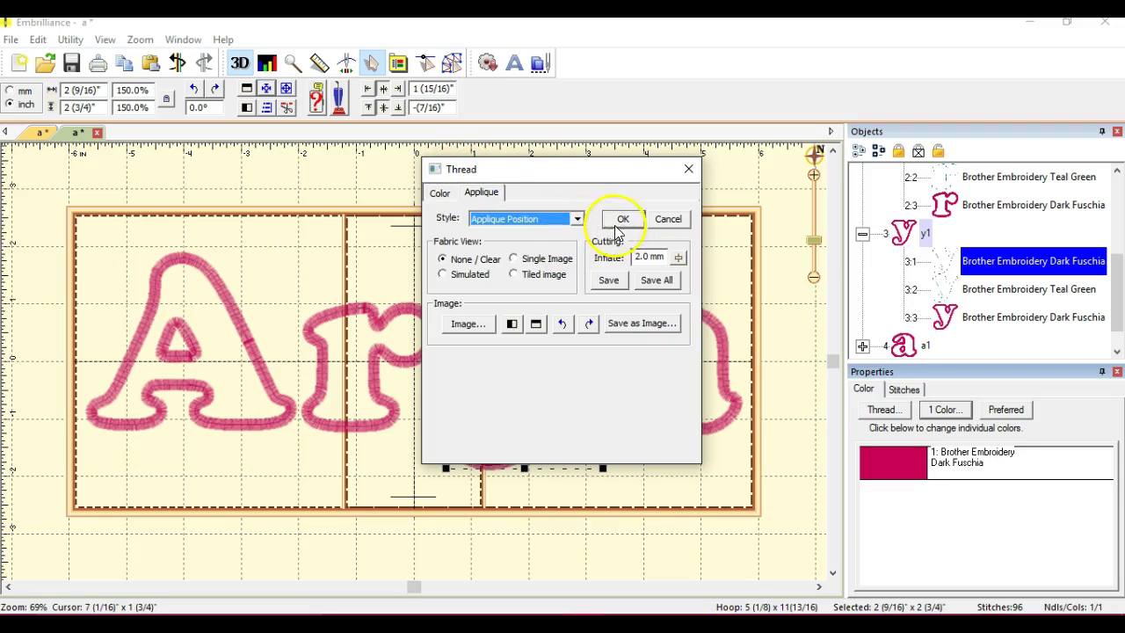
Step: Save the y's cutting shape as y12 and confirm the thread settings
{"action": "left_click", "coordinate": [656, 283]}
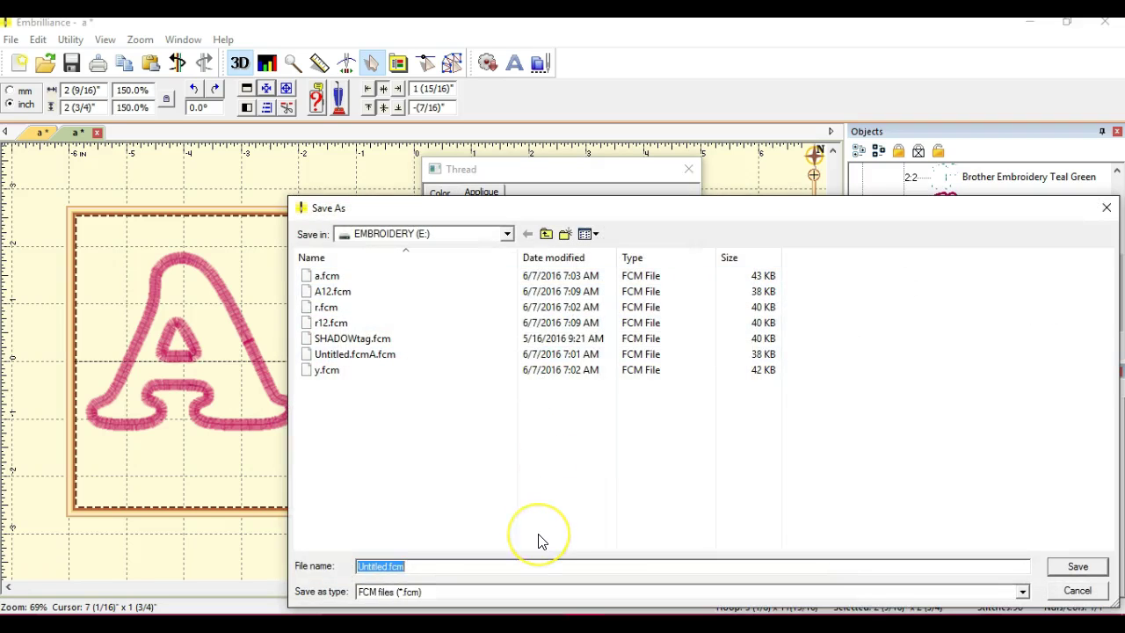
{"action": "type", "text": "r12"}
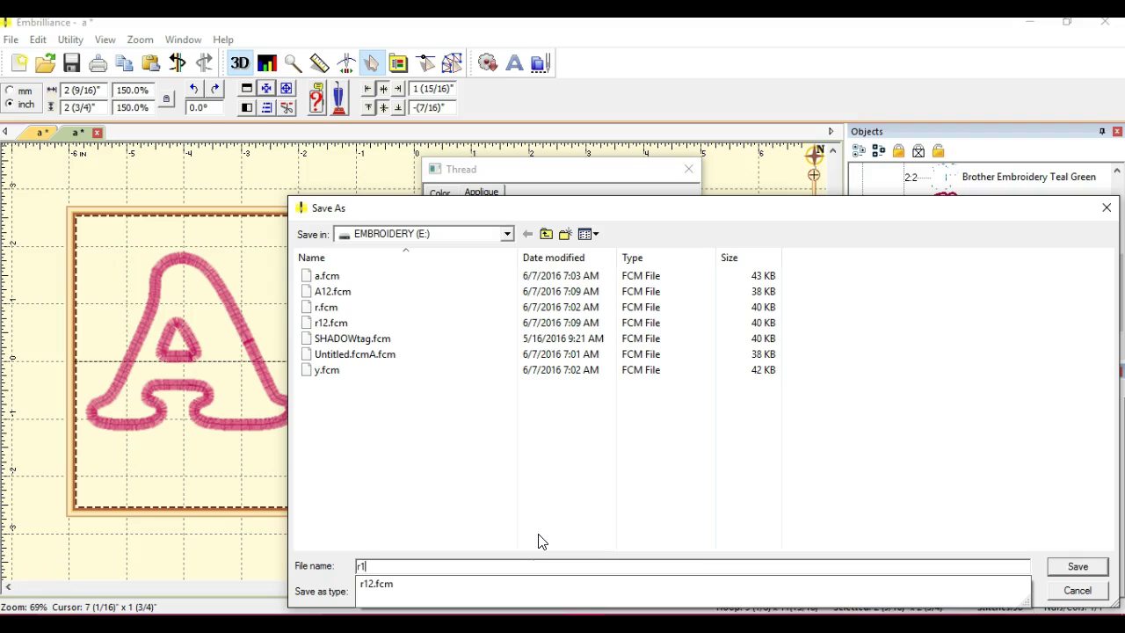
{"action": "key", "text": "BackSpace"}
{"action": "key", "text": "BackSpace"}
{"action": "key", "text": "BackSpace"}
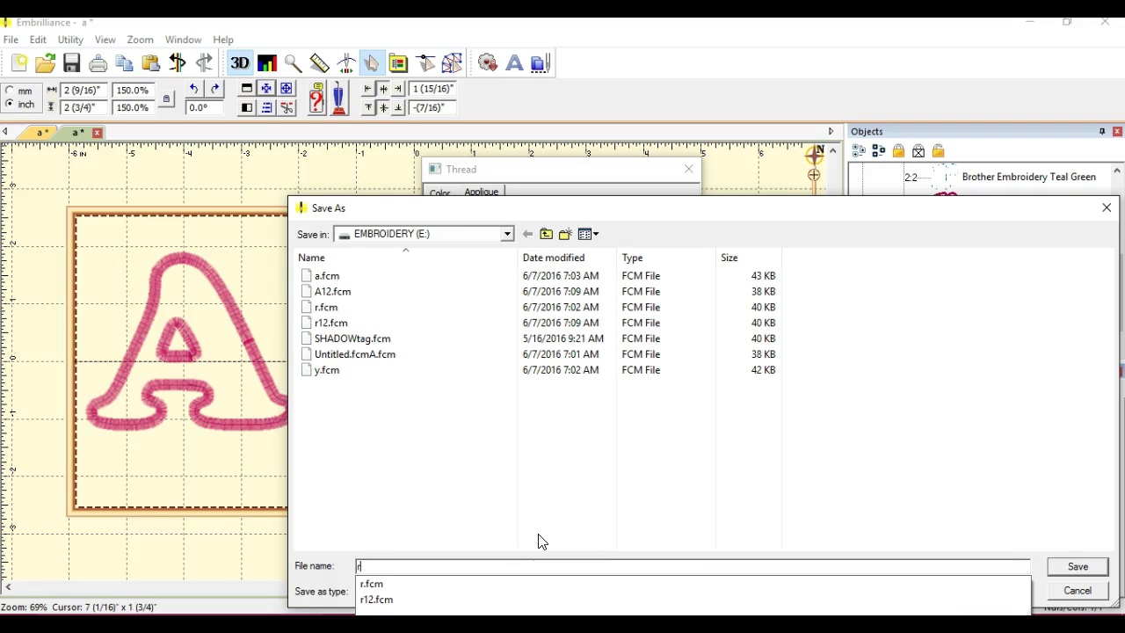
{"action": "type", "text": "y12"}
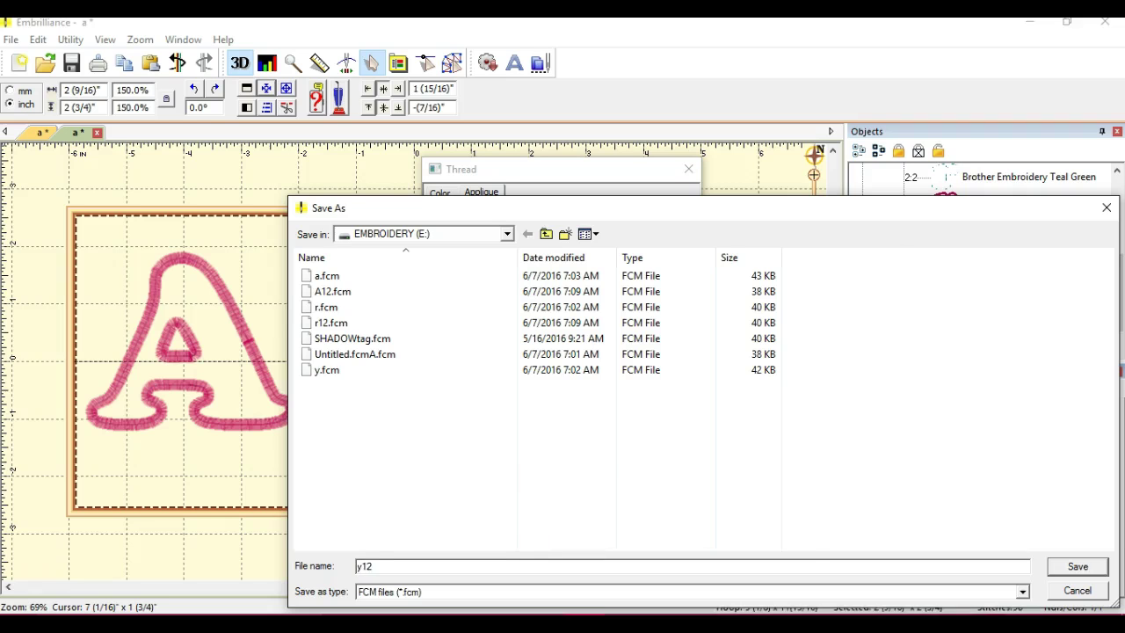
{"action": "key", "text": "Return"}
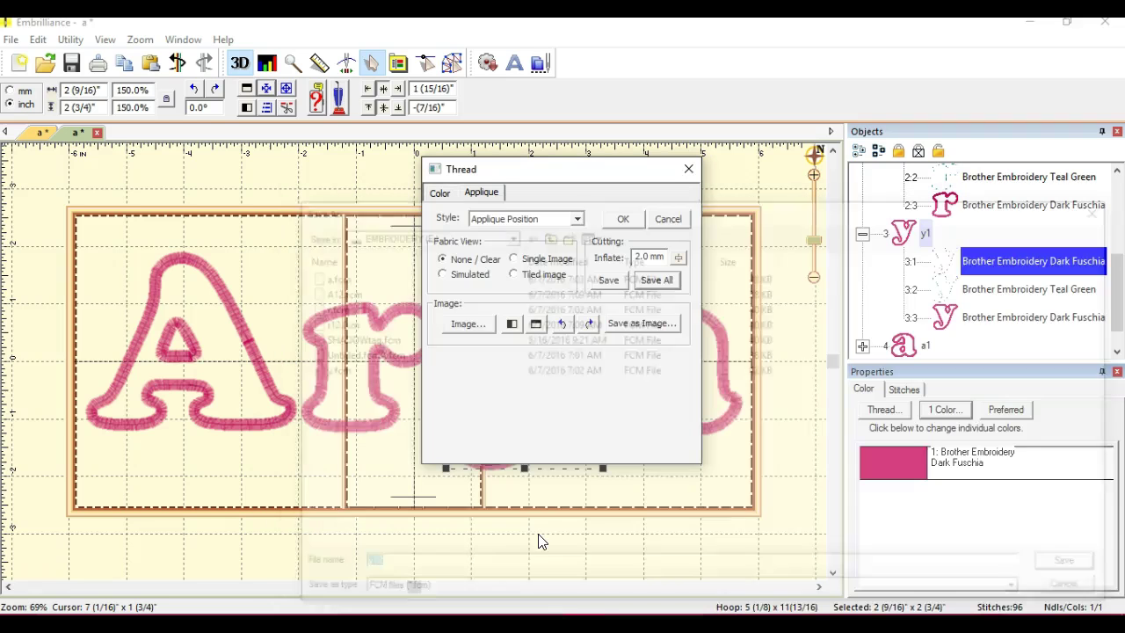
{"action": "left_click", "coordinate": [622, 221]}
Step: Make the final a's first colour stop an Applique Position step in its thread settings
{"action": "left_click", "coordinate": [862, 347]}
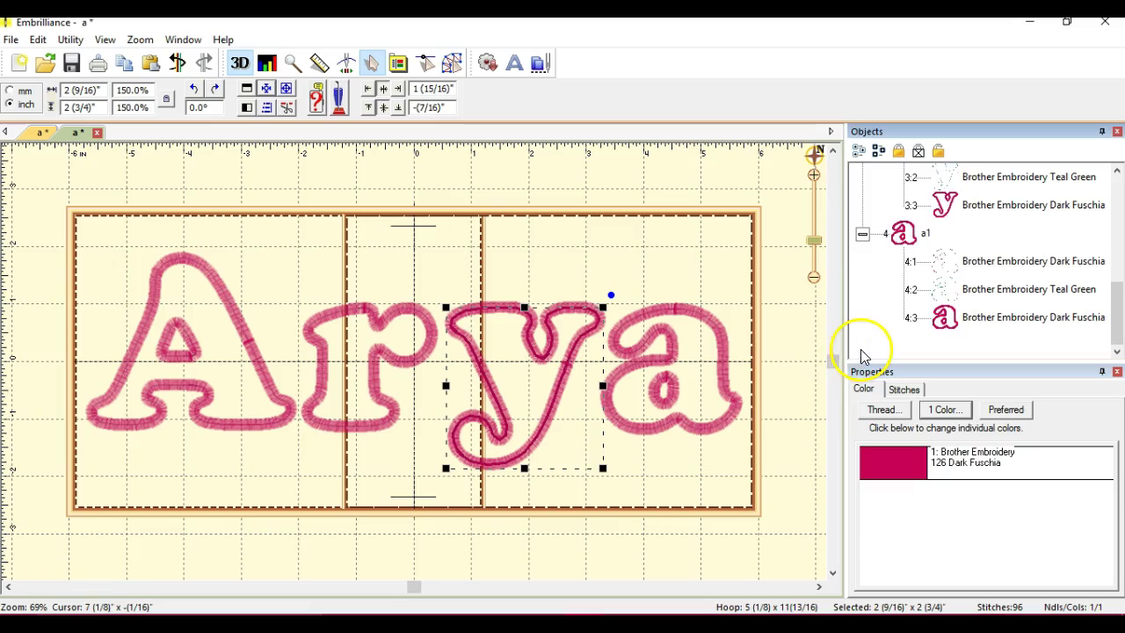
{"action": "left_click", "coordinate": [949, 263]}
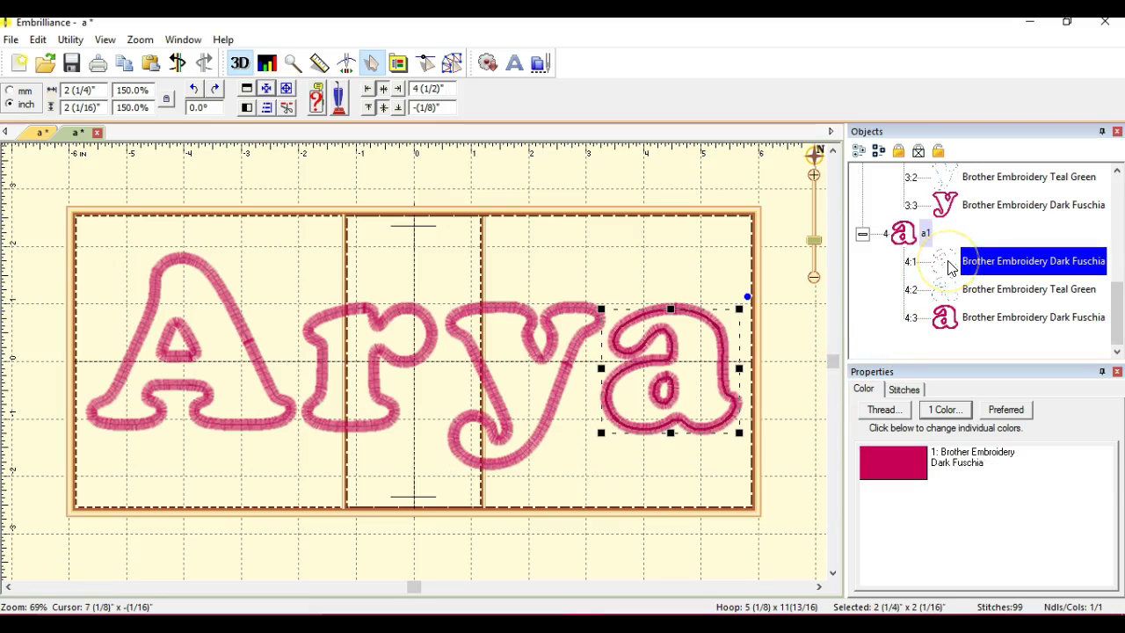
{"action": "left_click", "coordinate": [883, 466]}
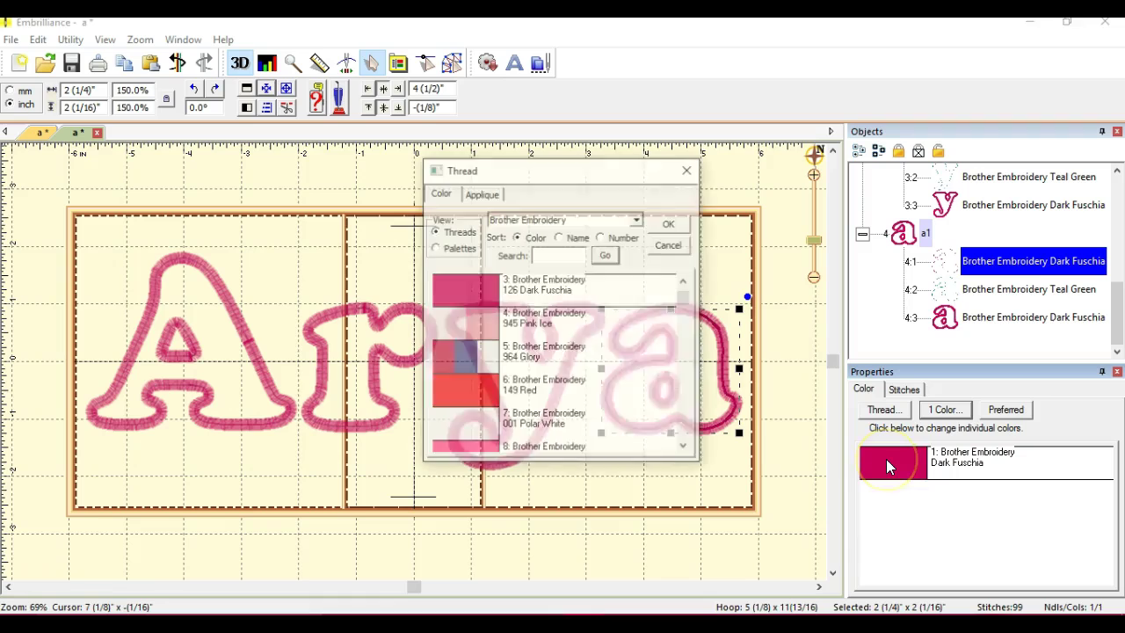
{"action": "left_click", "coordinate": [481, 192]}
{"action": "left_click", "coordinate": [577, 222]}
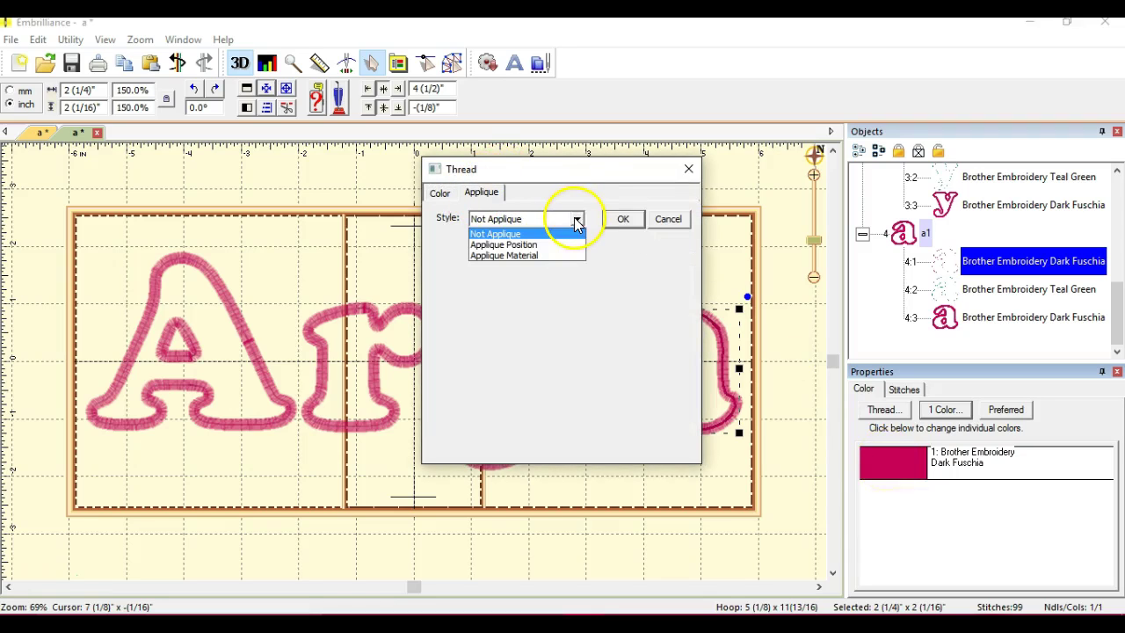
{"action": "left_click", "coordinate": [575, 246]}
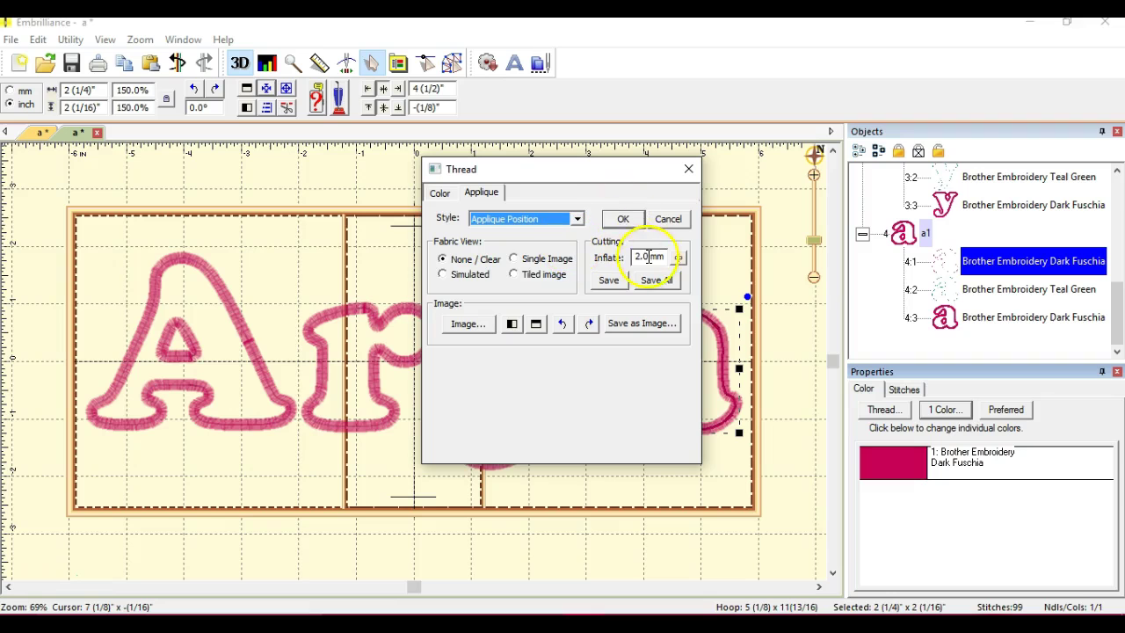
Step: Save the a's cutting shape as alower12.fcm instead of overwriting A12.fcm
{"action": "left_click", "coordinate": [666, 285]}
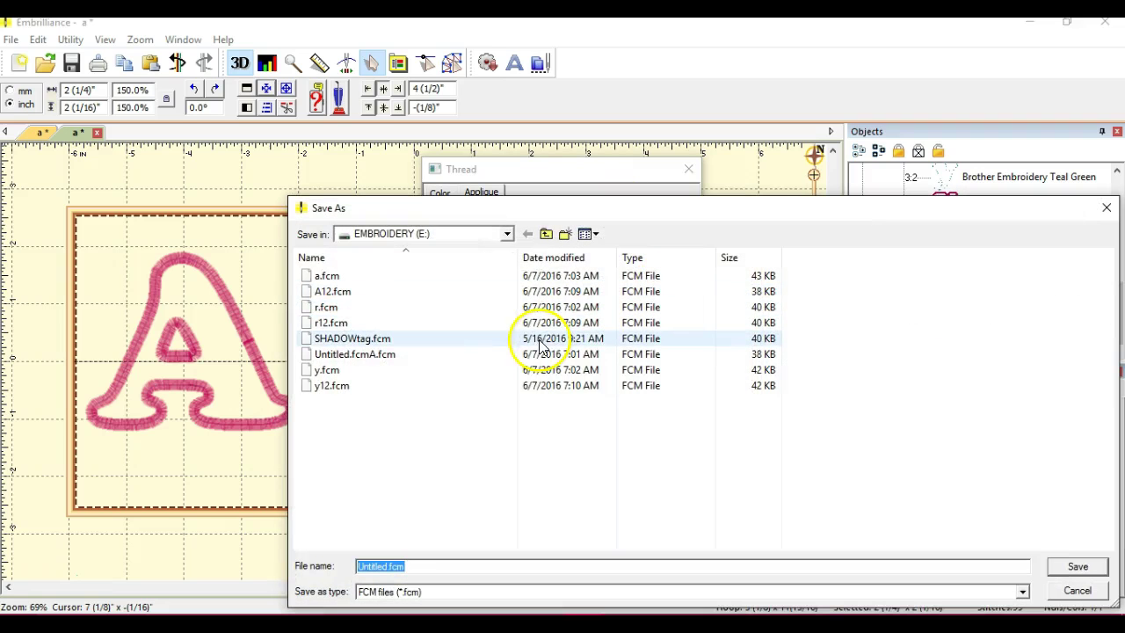
{"action": "type", "text": "a12"}
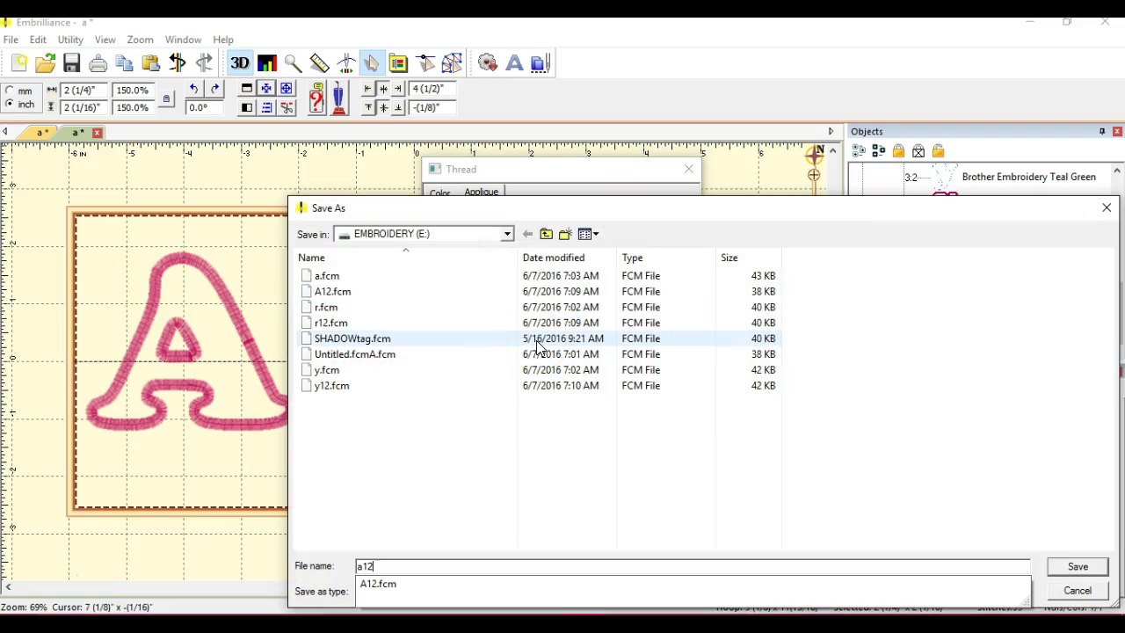
{"action": "key", "text": "Return"}
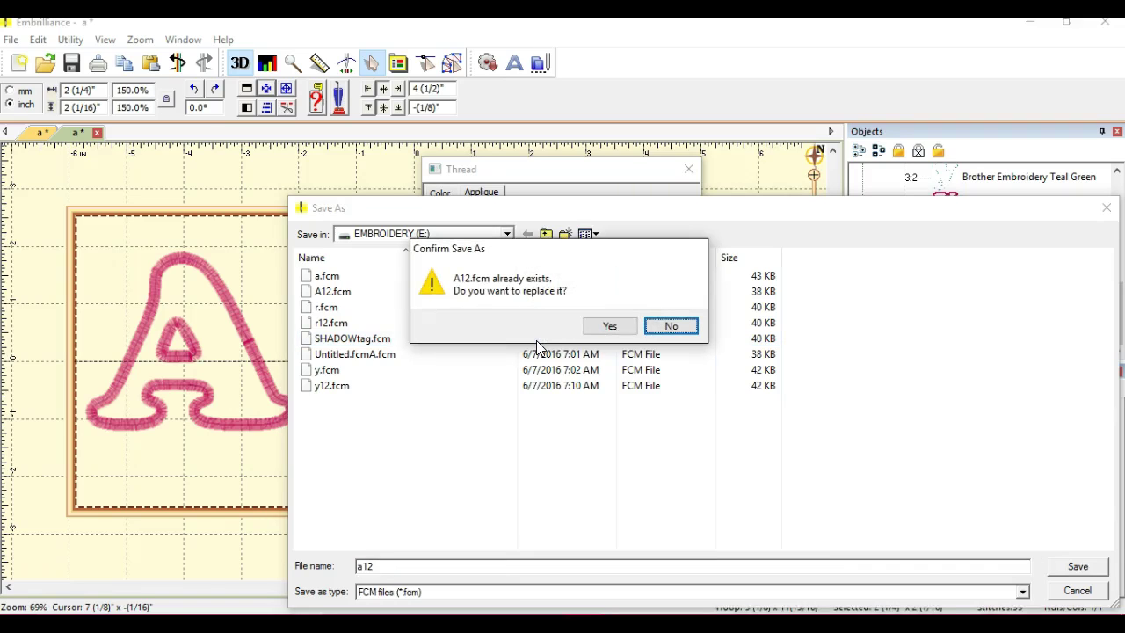
{"action": "left_click", "coordinate": [609, 327]}
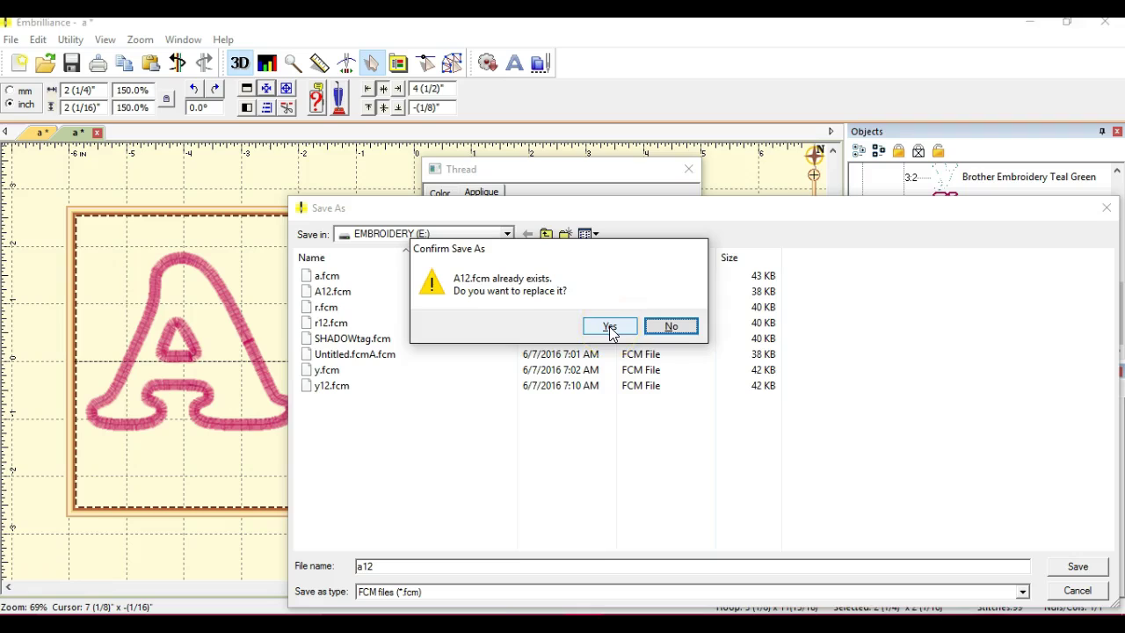
{"action": "left_click", "coordinate": [670, 326]}
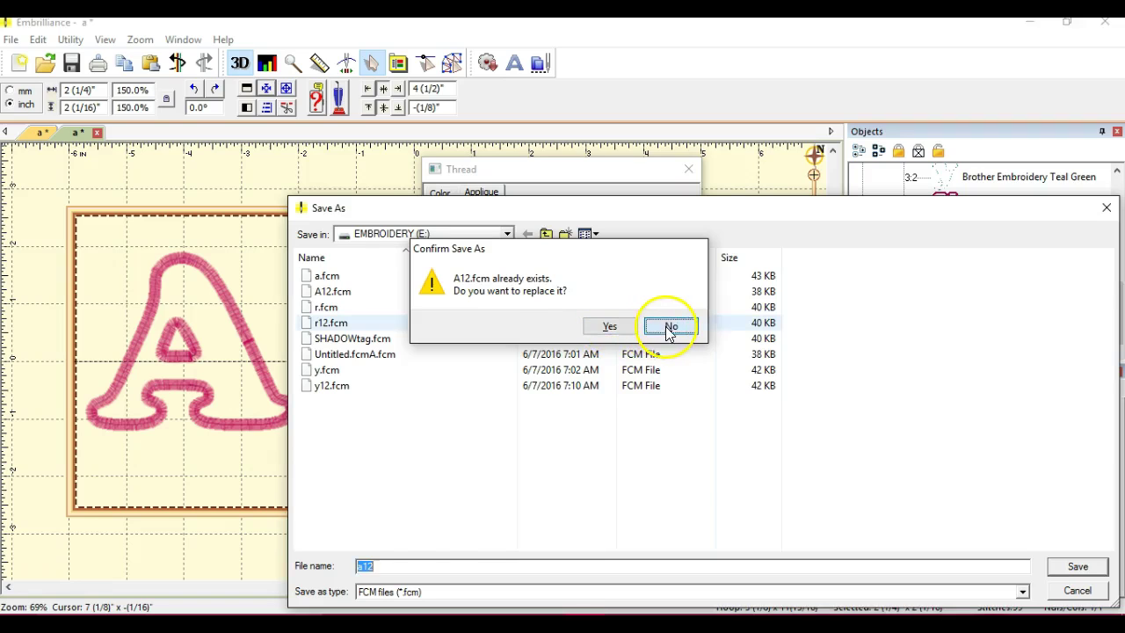
{"action": "left_click", "coordinate": [363, 566]}
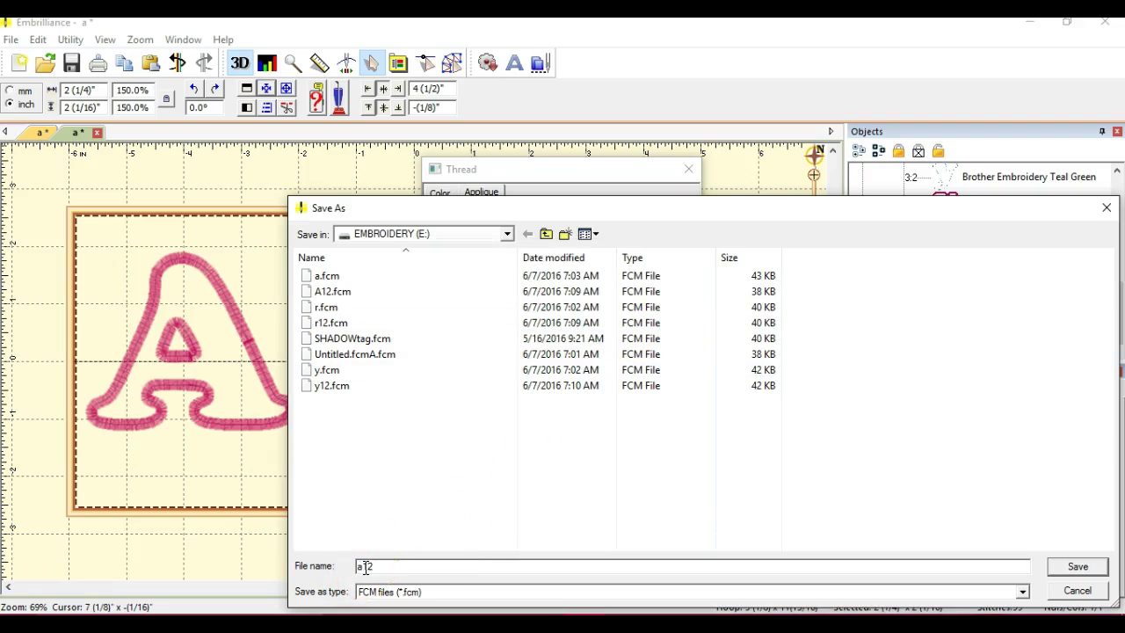
{"action": "left_click", "coordinate": [365, 567]}
{"action": "type", "text": "lower"}
{"action": "key", "text": "Return"}
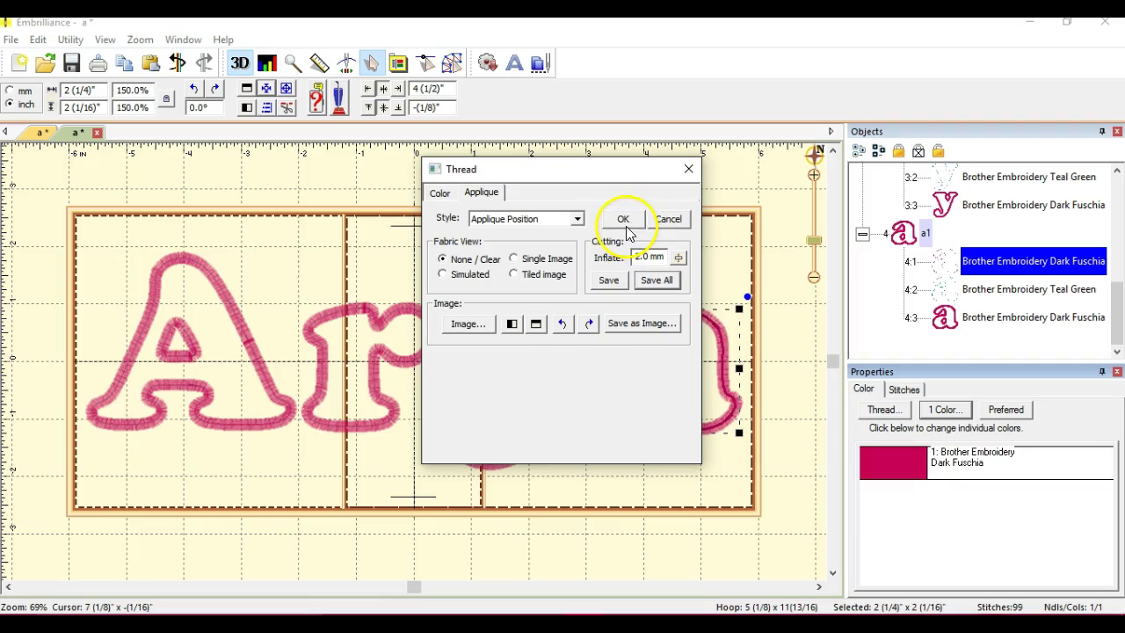
Step: Keep the Applique Position step and import A12.fcm from the EMBROIDERY (E:) drive
{"action": "left_click", "coordinate": [623, 219]}
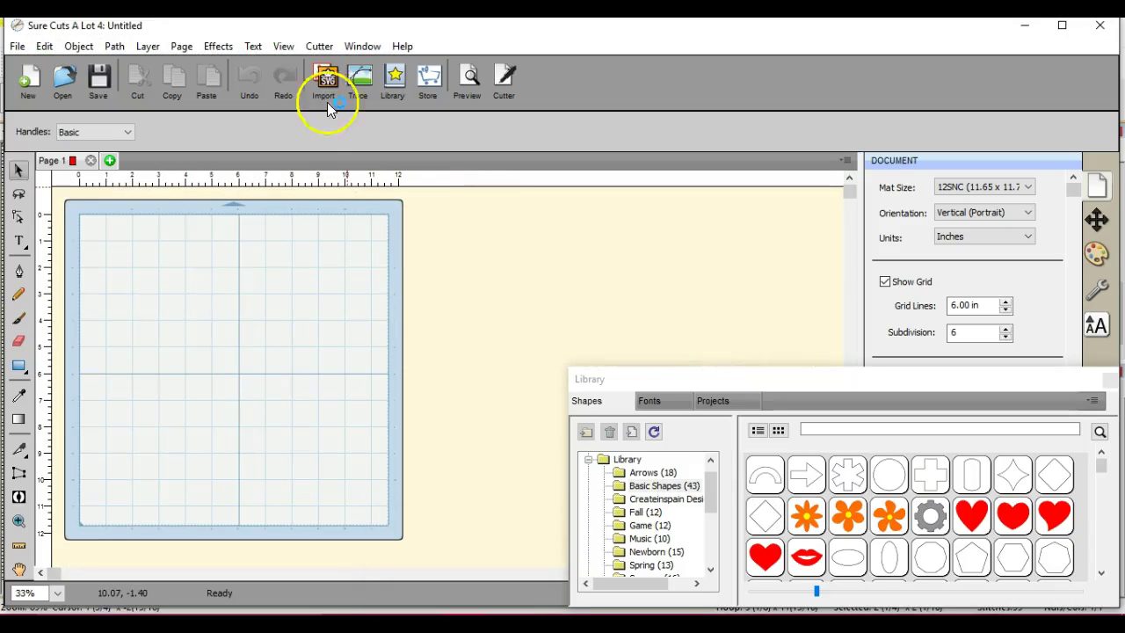
{"action": "left_click", "coordinate": [325, 86]}
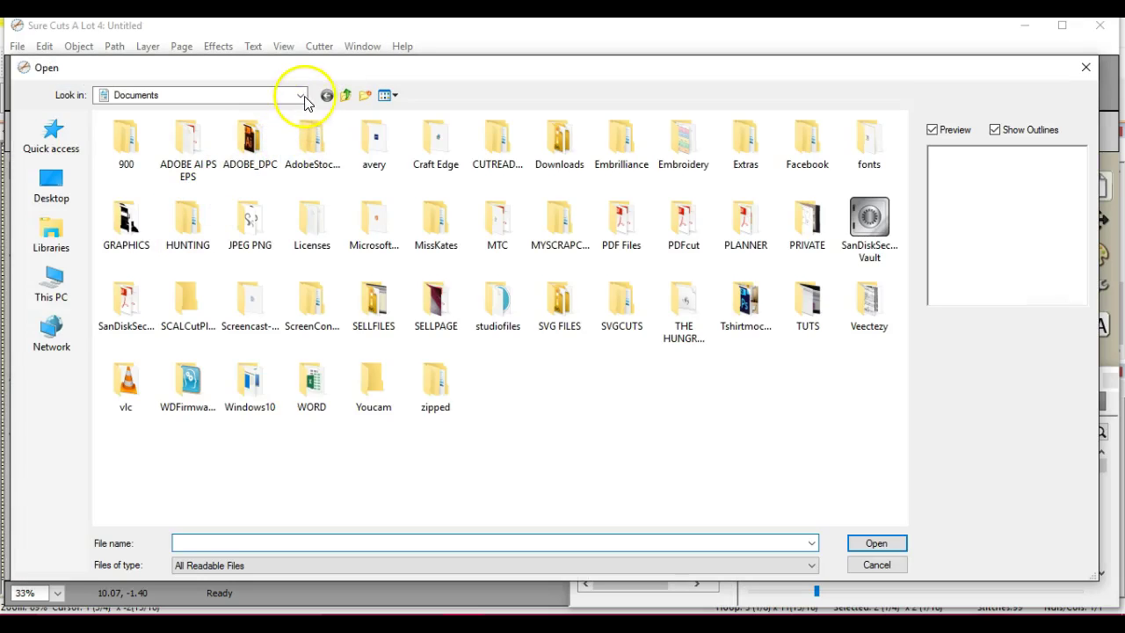
{"action": "left_click", "coordinate": [299, 95]}
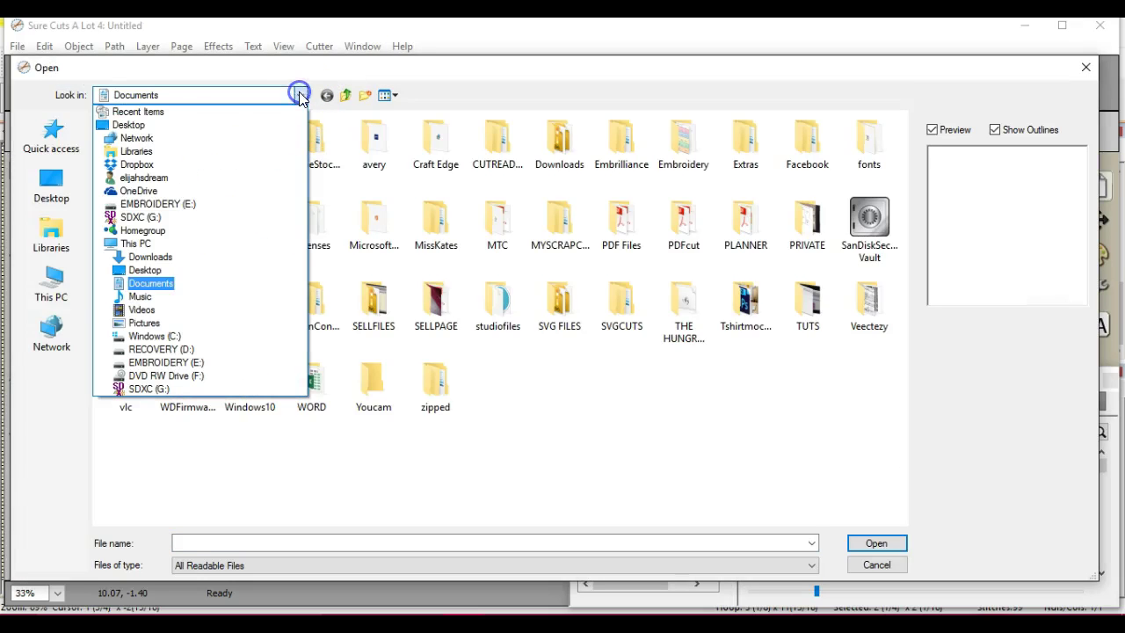
{"action": "left_click", "coordinate": [264, 207]}
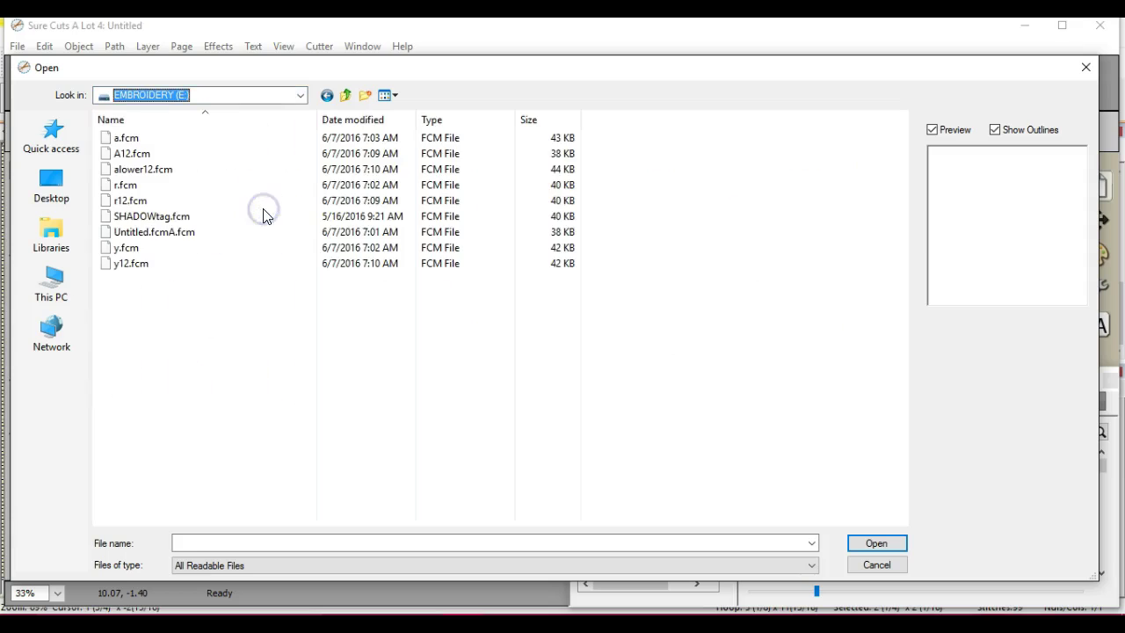
{"action": "double_click", "coordinate": [246, 154]}
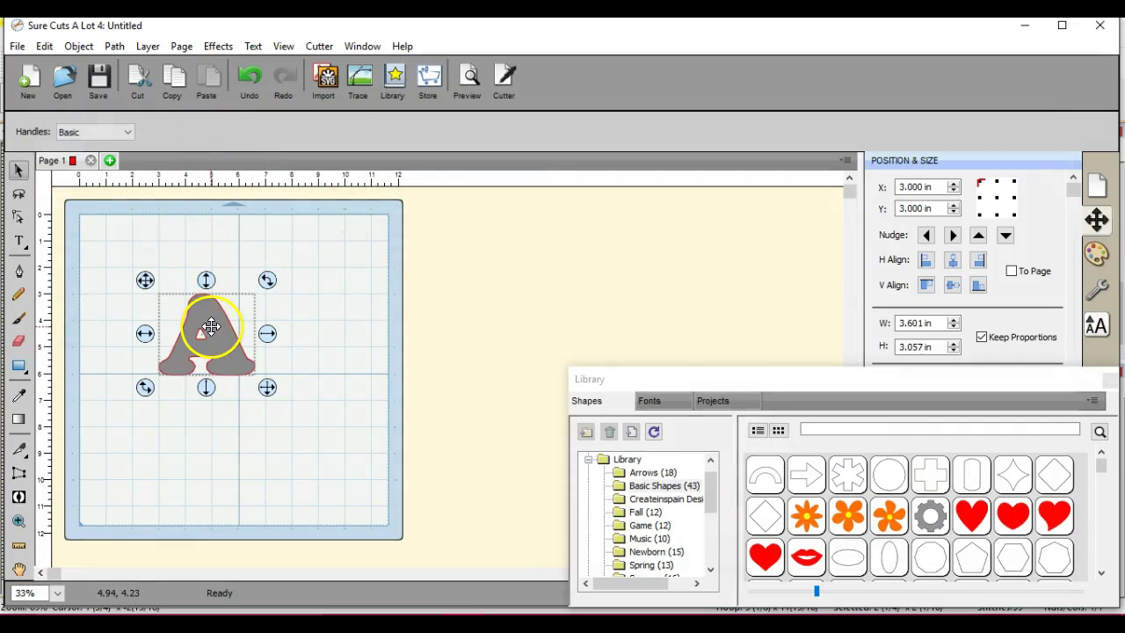
Step: Import r12.fcm, y12.fcm and alower12.fcm after the A to spell Arya
{"action": "left_click", "coordinate": [327, 79]}
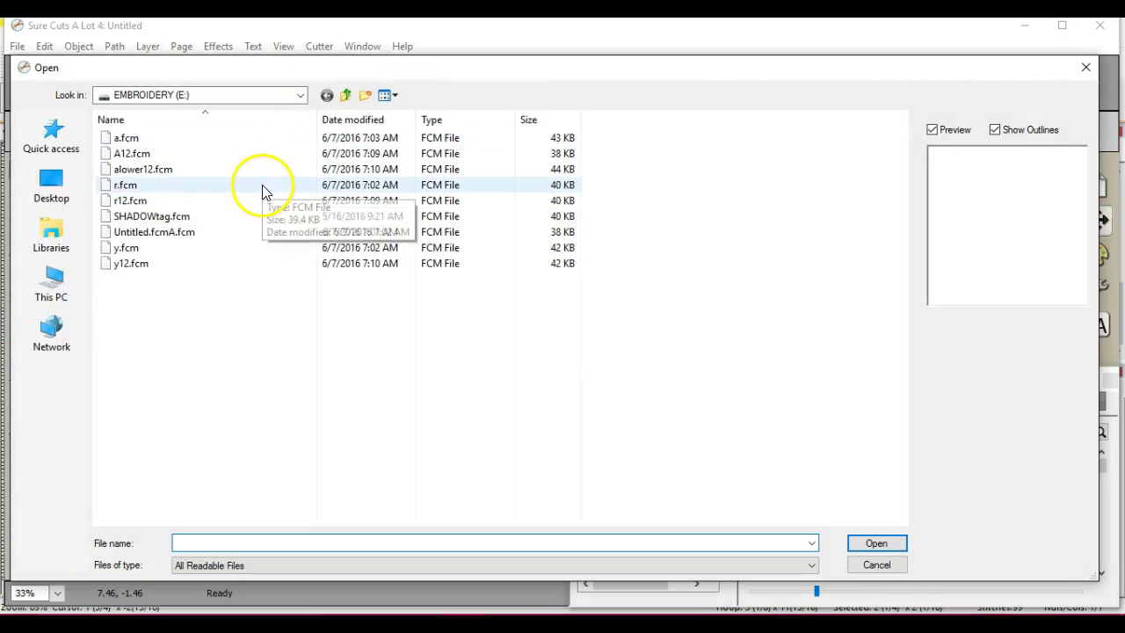
{"action": "double_click", "coordinate": [262, 201]}
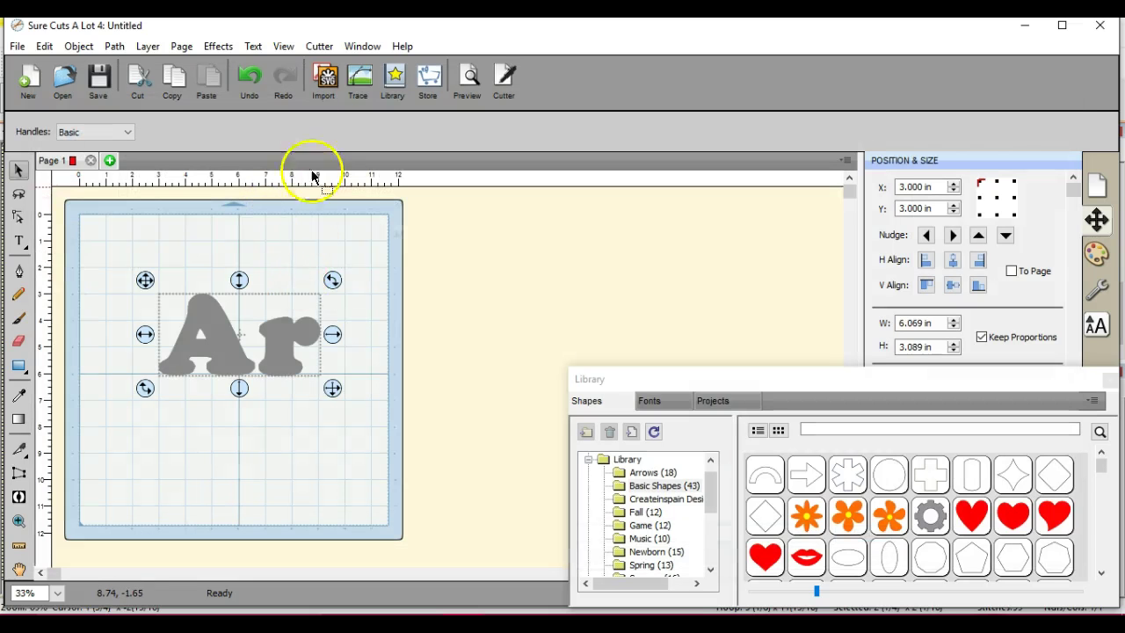
{"action": "left_click", "coordinate": [327, 81]}
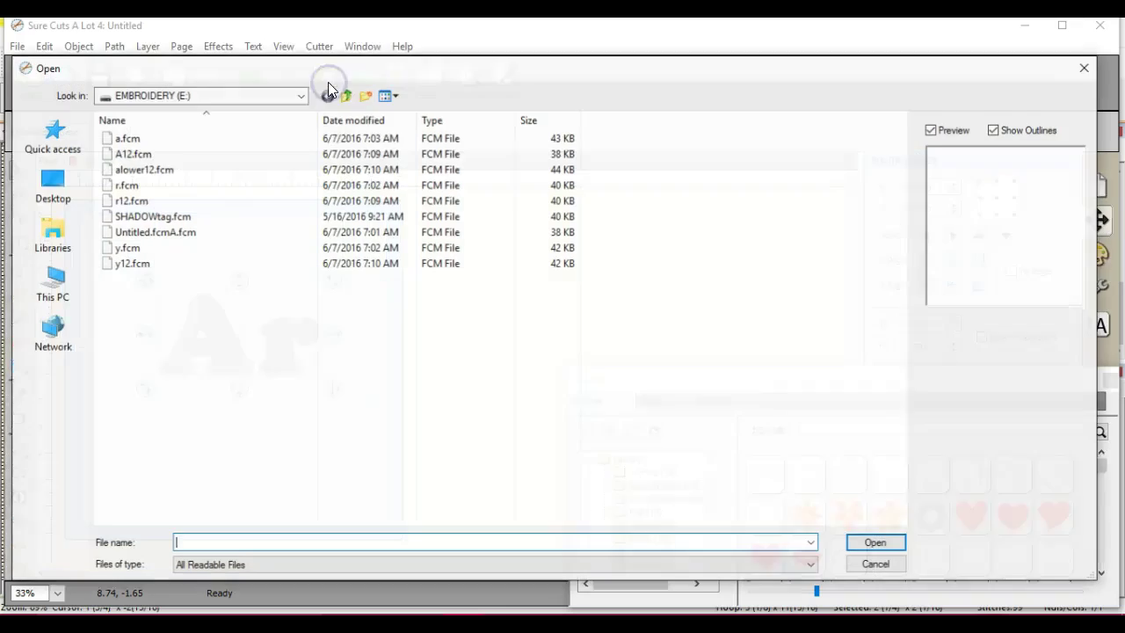
{"action": "double_click", "coordinate": [272, 262]}
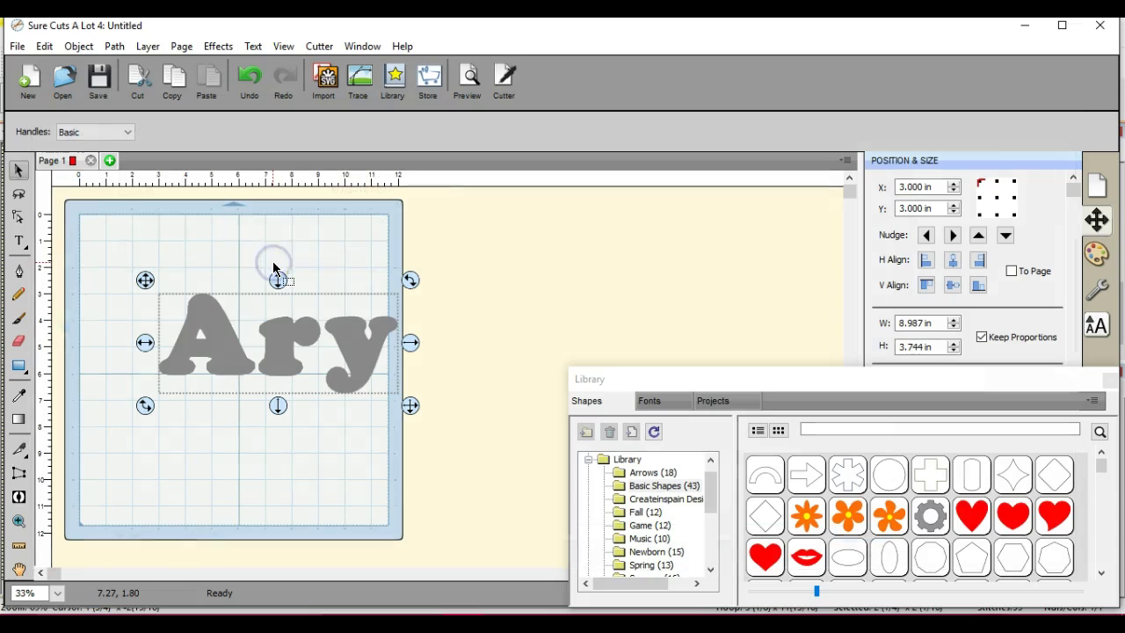
{"action": "left_click", "coordinate": [323, 81]}
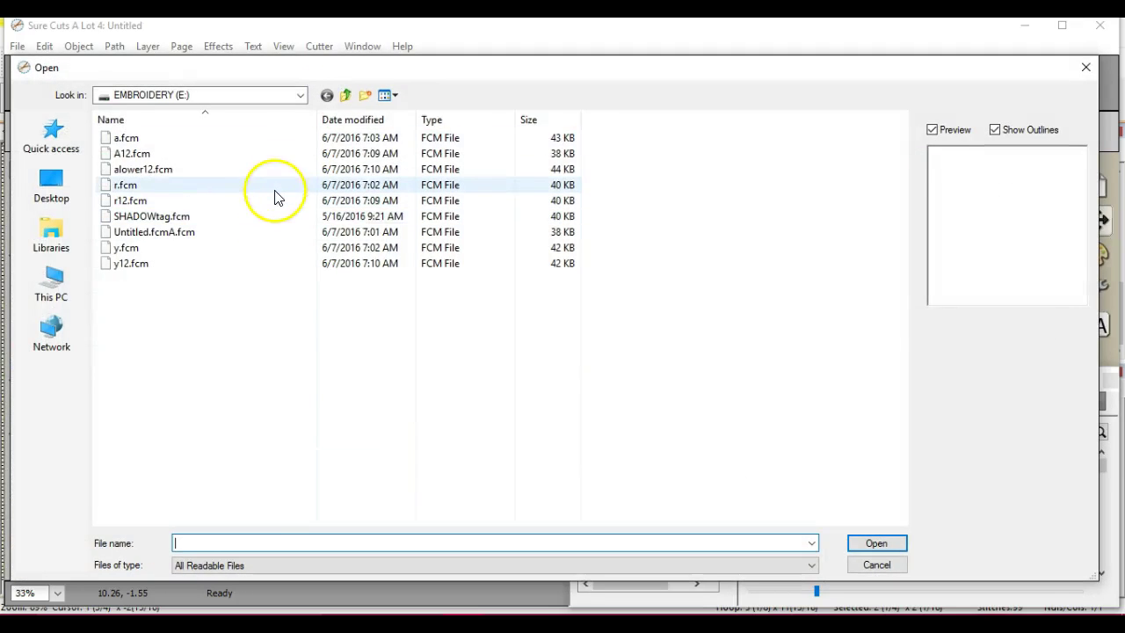
{"action": "double_click", "coordinate": [268, 171]}
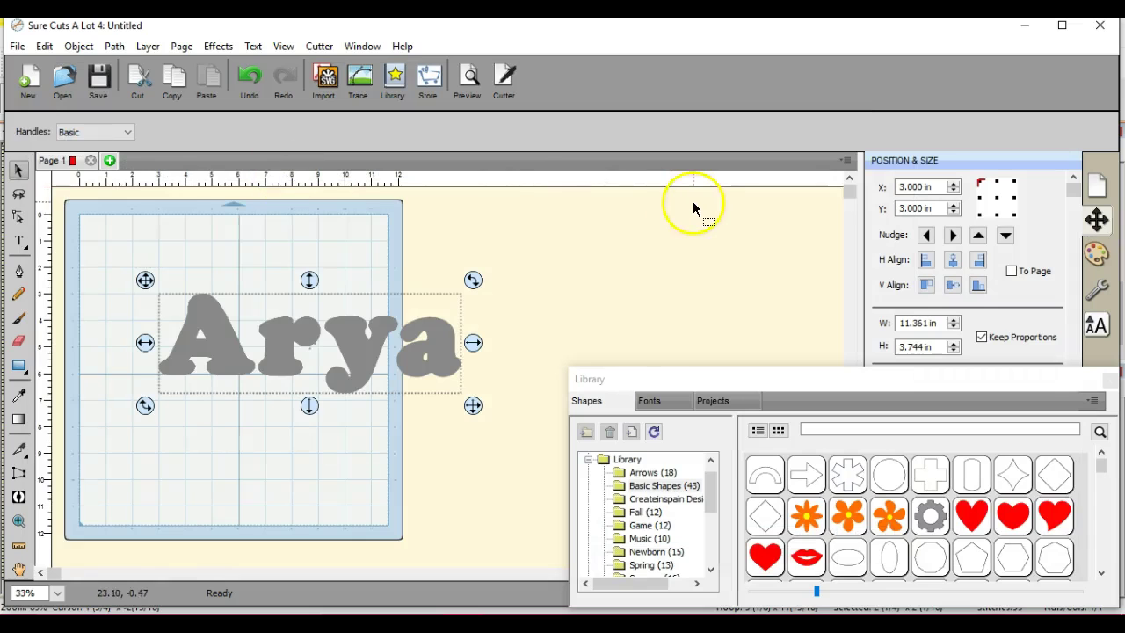
Step: Zoom the canvas to 150% and move the Library panel lower out of the way
{"action": "left_click", "coordinate": [57, 596]}
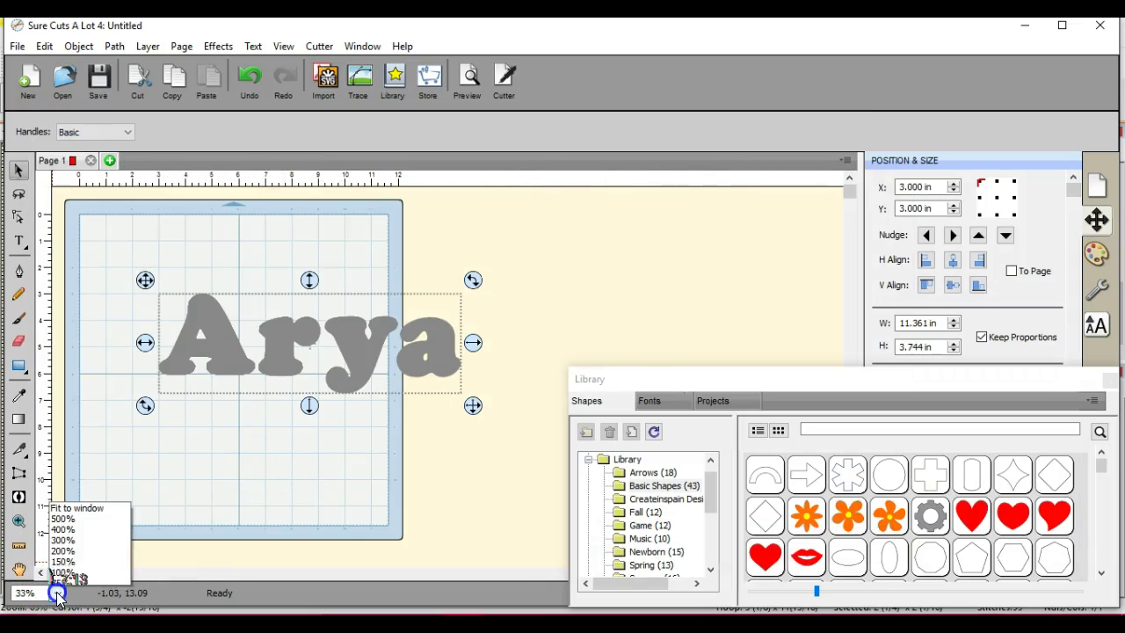
{"action": "left_click", "coordinate": [66, 552]}
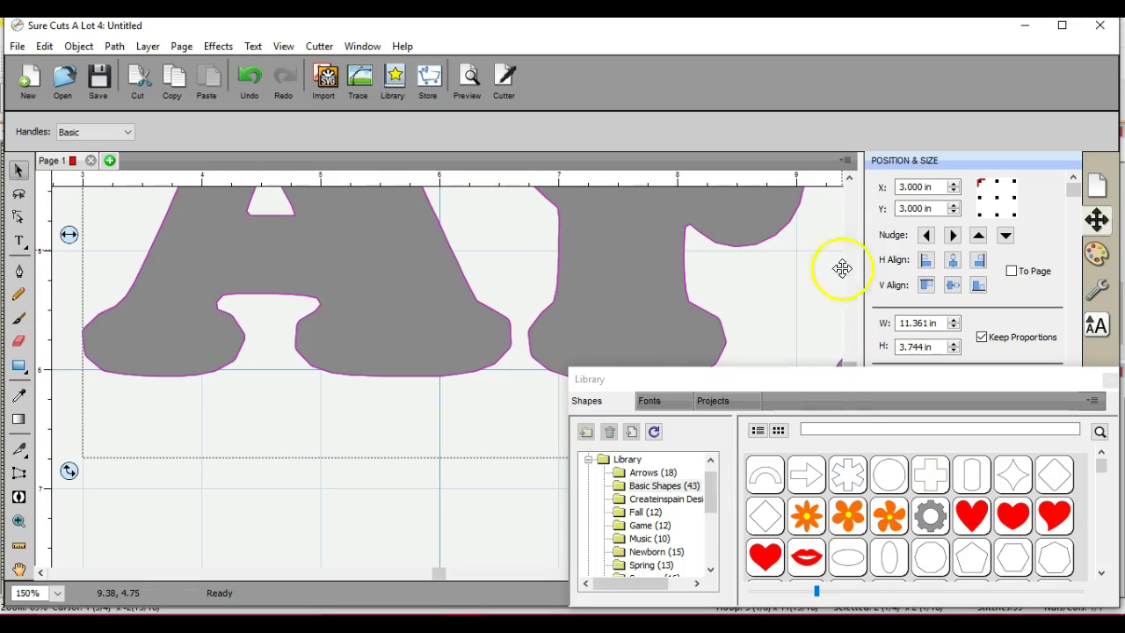
{"action": "mouse_move", "coordinate": [872, 502]}
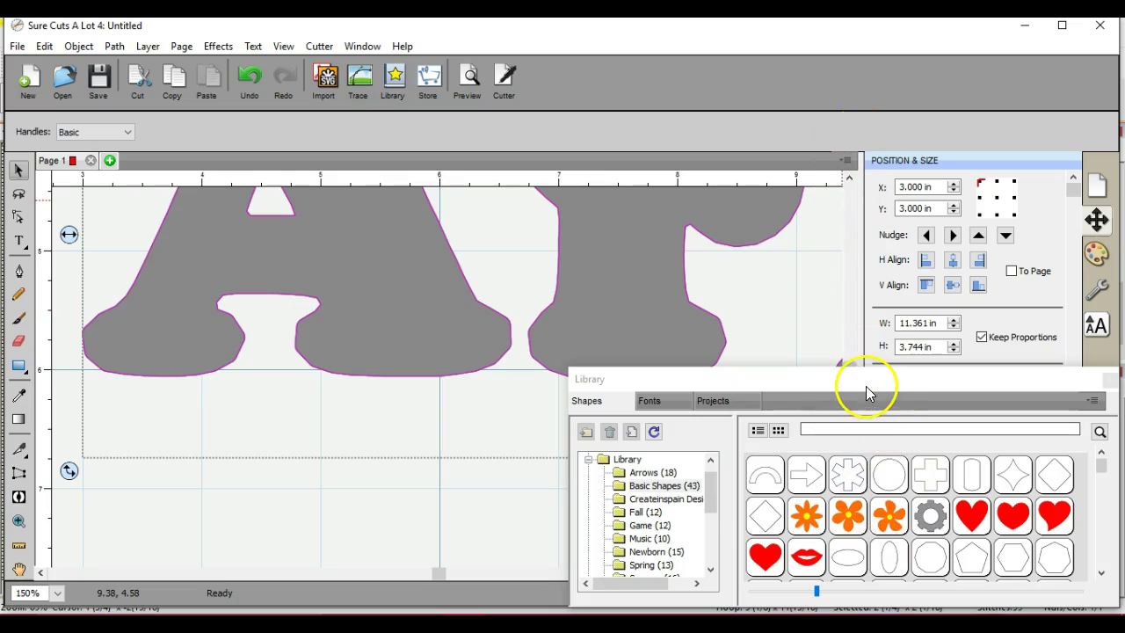
{"action": "left_click_drag", "start_coordinate": [866, 384], "coordinate": [831, 545]}
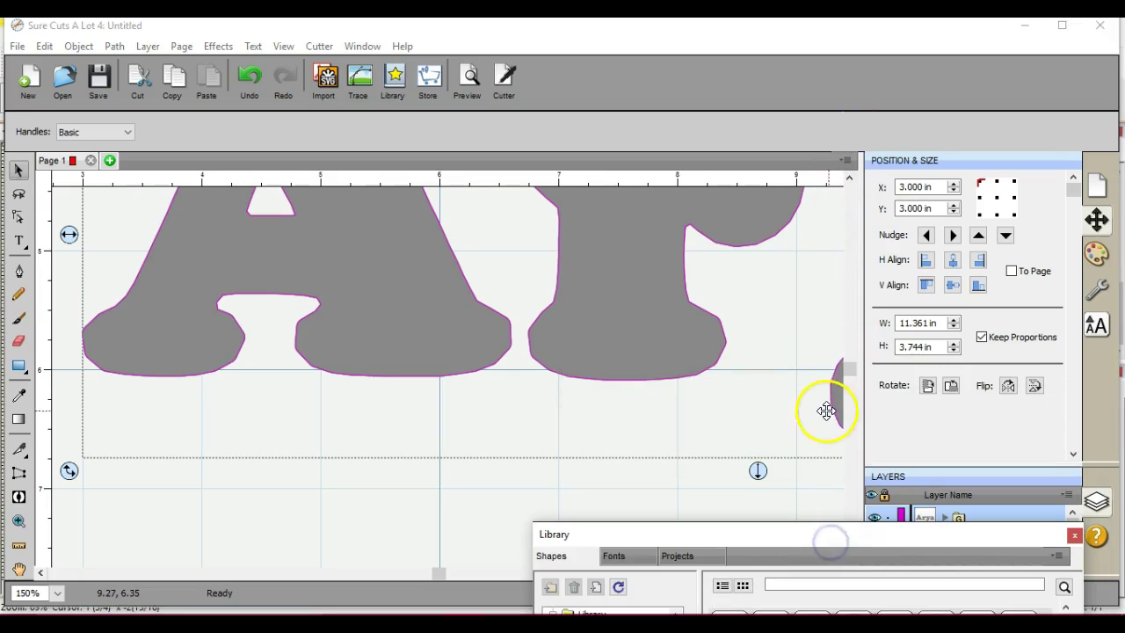
{"action": "mouse_move", "coordinate": [852, 370]}
{"action": "left_mouse_down"}
{"action": "mouse_move", "coordinate": [849, 330]}
{"action": "mouse_move", "coordinate": [852, 358]}
{"action": "left_mouse_up"}
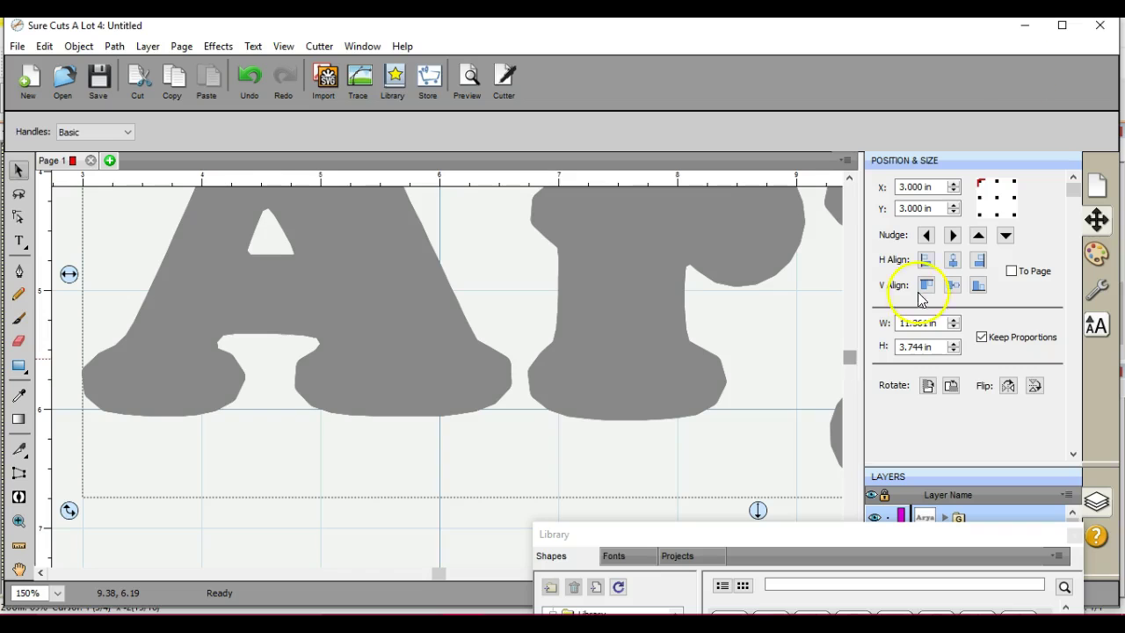
Step: Close Sure Cuts A Lot, discarding changes to the Arya cutting document
{"action": "left_click", "coordinate": [1100, 28]}
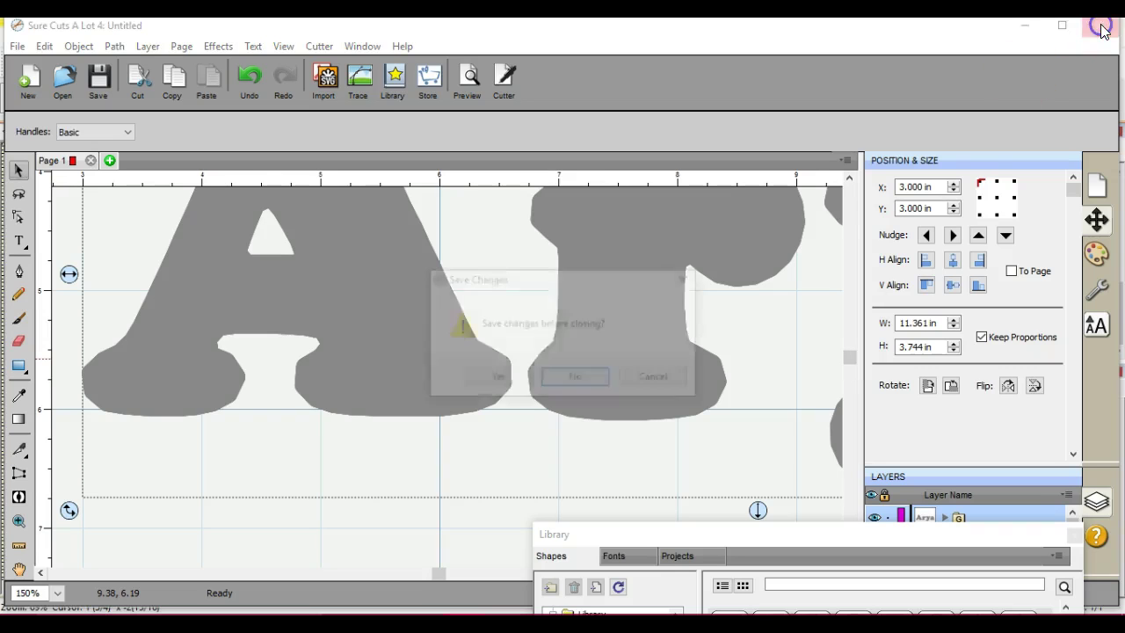
{"action": "key", "text": "Return"}
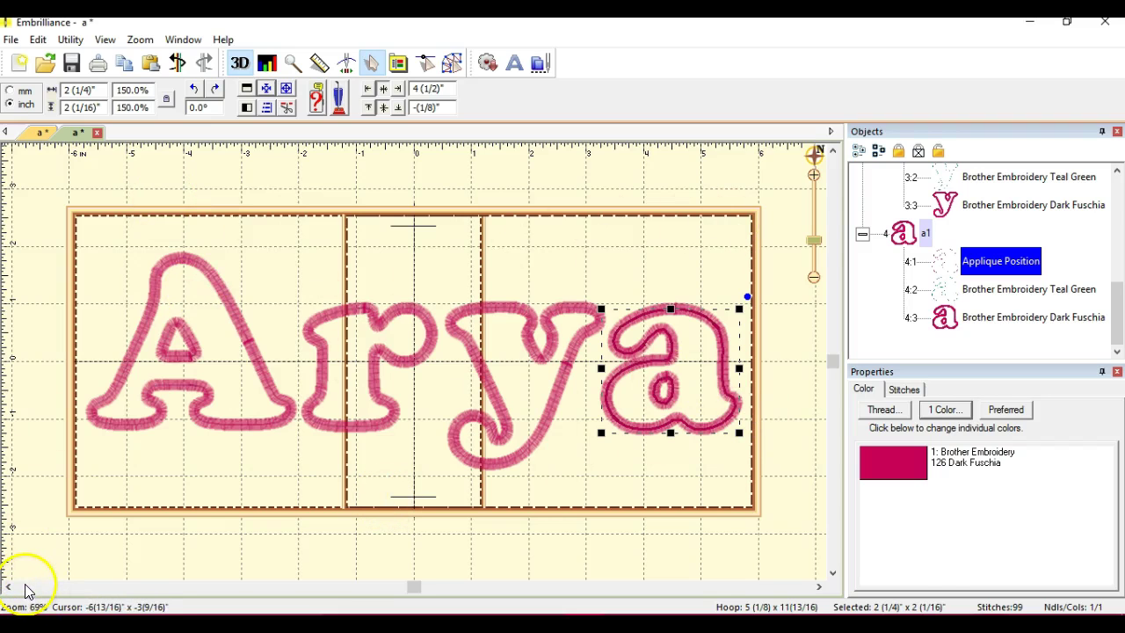
Step: Switch to the four-letter Arya design and set a Normal 100mm x 100mm hoop in Preferences
{"action": "key", "text": "ctrl+Tab"}
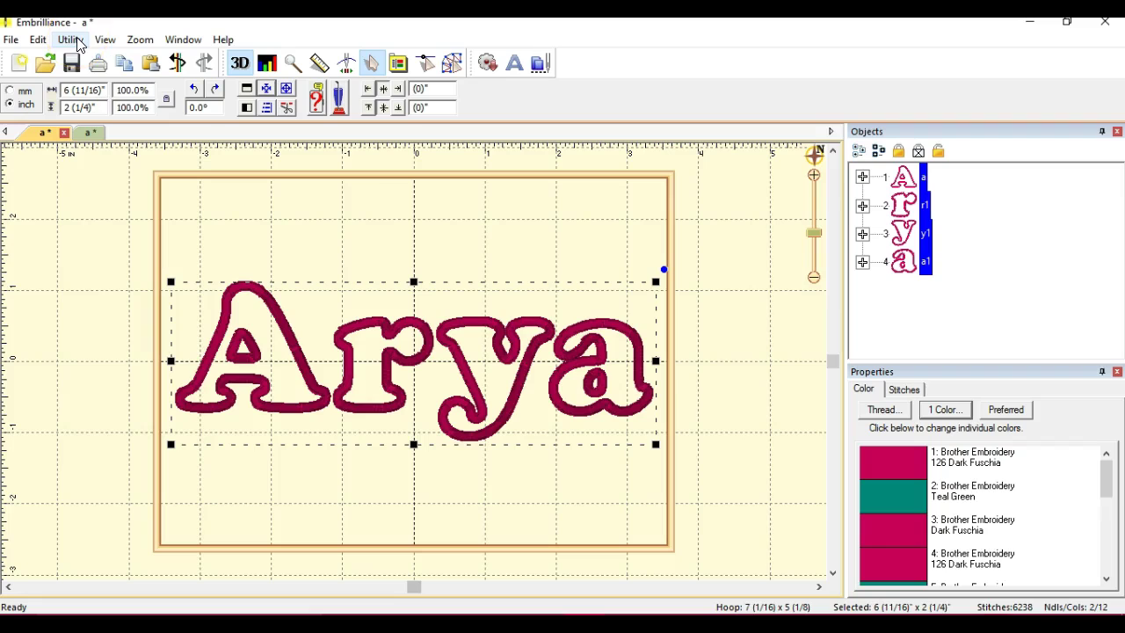
{"action": "left_click", "coordinate": [37, 39]}
{"action": "mouse_move", "coordinate": [70, 39]}
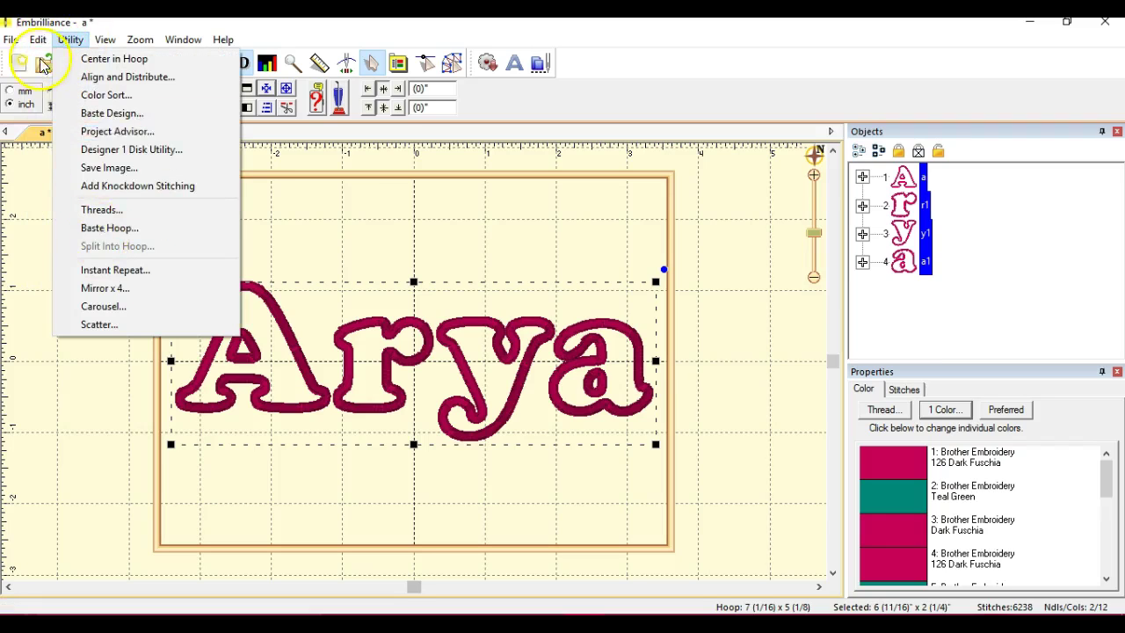
{"action": "left_click", "coordinate": [57, 283]}
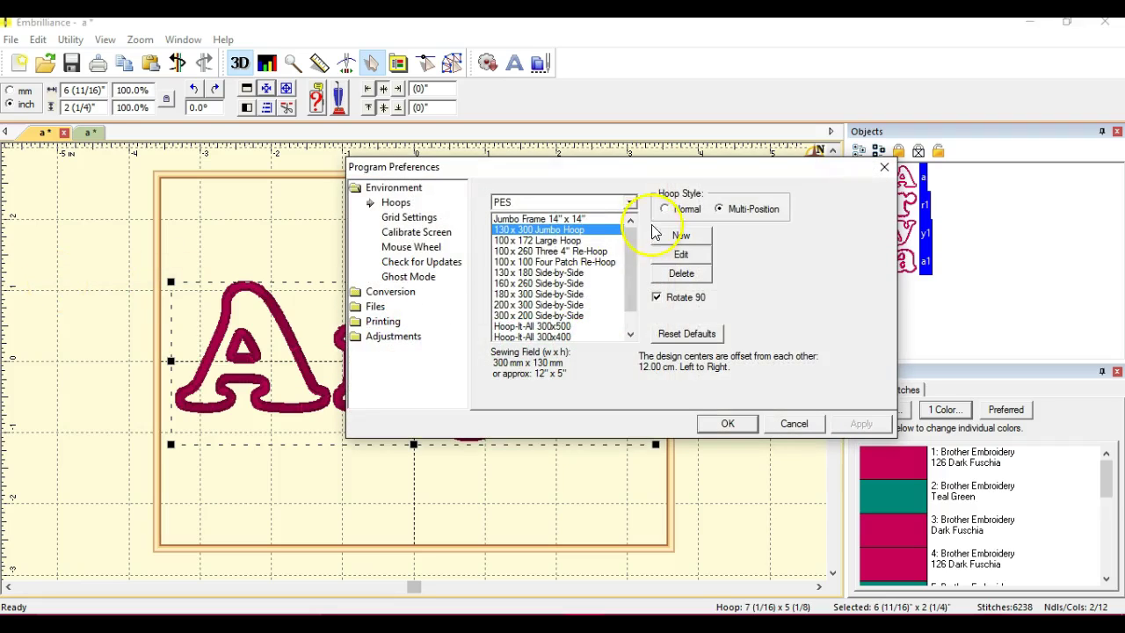
{"action": "left_click", "coordinate": [667, 210]}
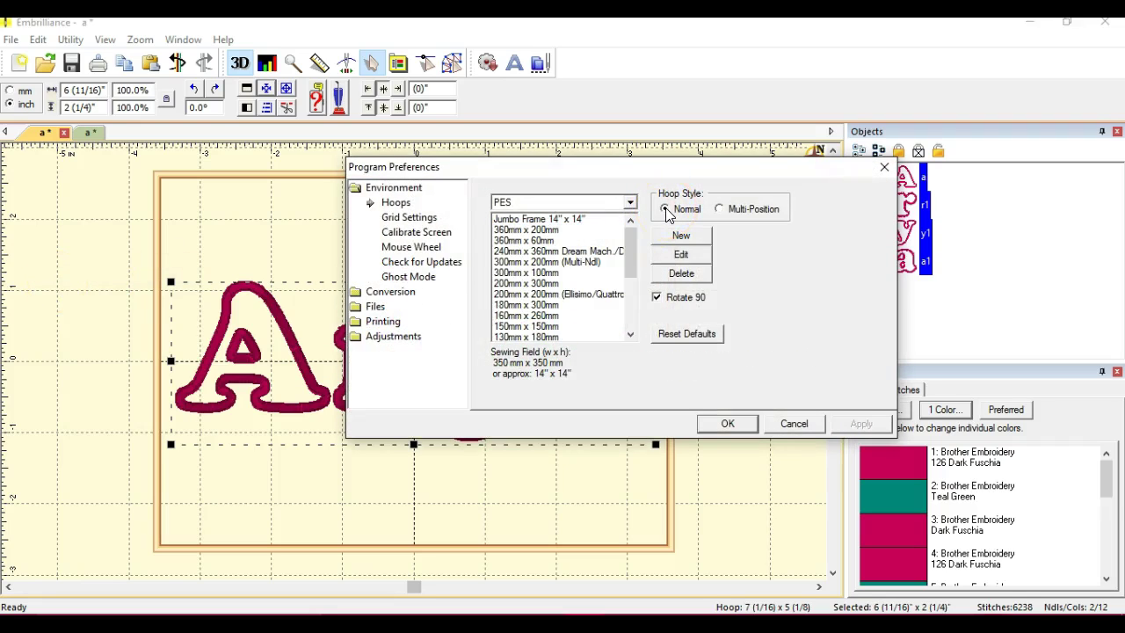
{"action": "left_click_drag", "start_coordinate": [632, 228], "coordinate": [635, 263]}
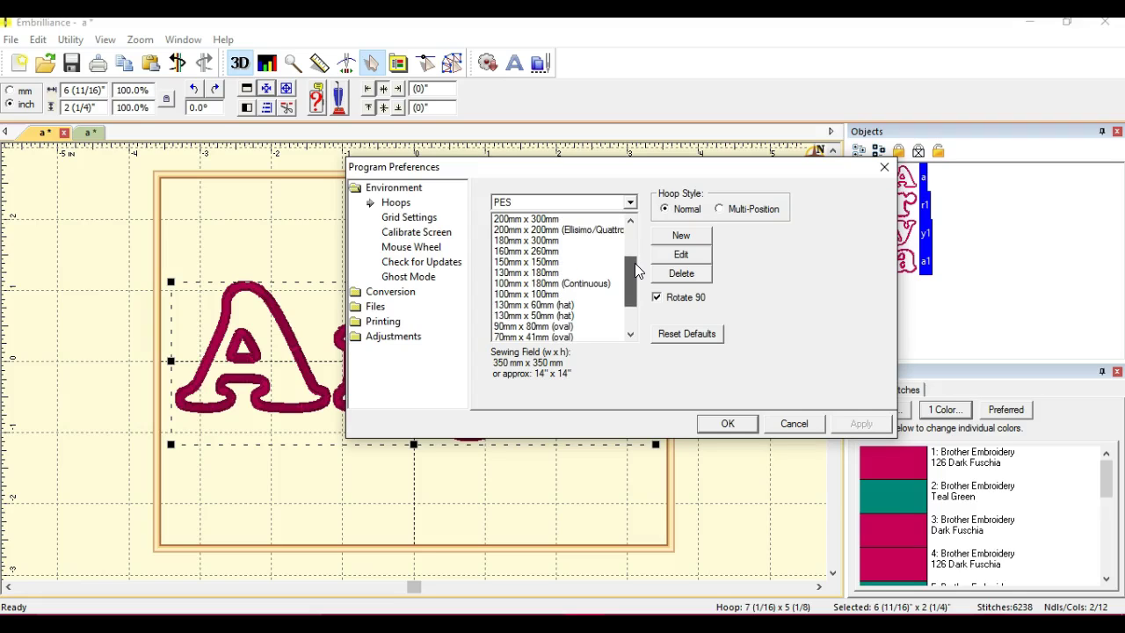
{"action": "left_click", "coordinate": [580, 296]}
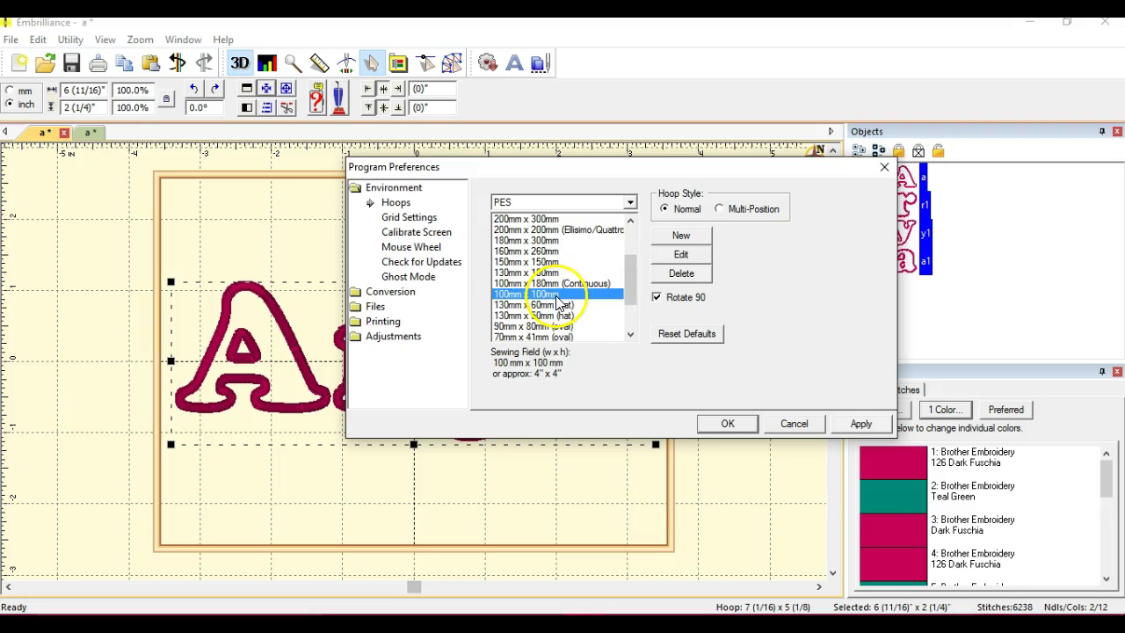
{"action": "left_click", "coordinate": [861, 424]}
{"action": "left_click", "coordinate": [727, 424]}
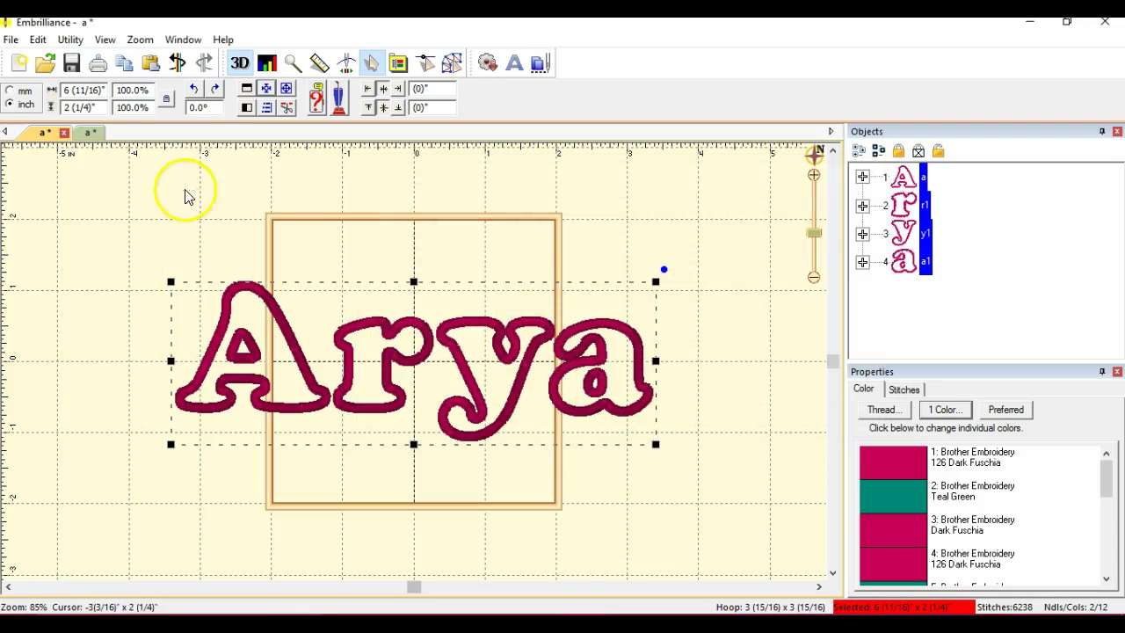
Step: Centre Arya and repeat Fit to Hoop until it shrinks to 3 13/16 x 1 1/4 inches
{"action": "left_click", "coordinate": [288, 91]}
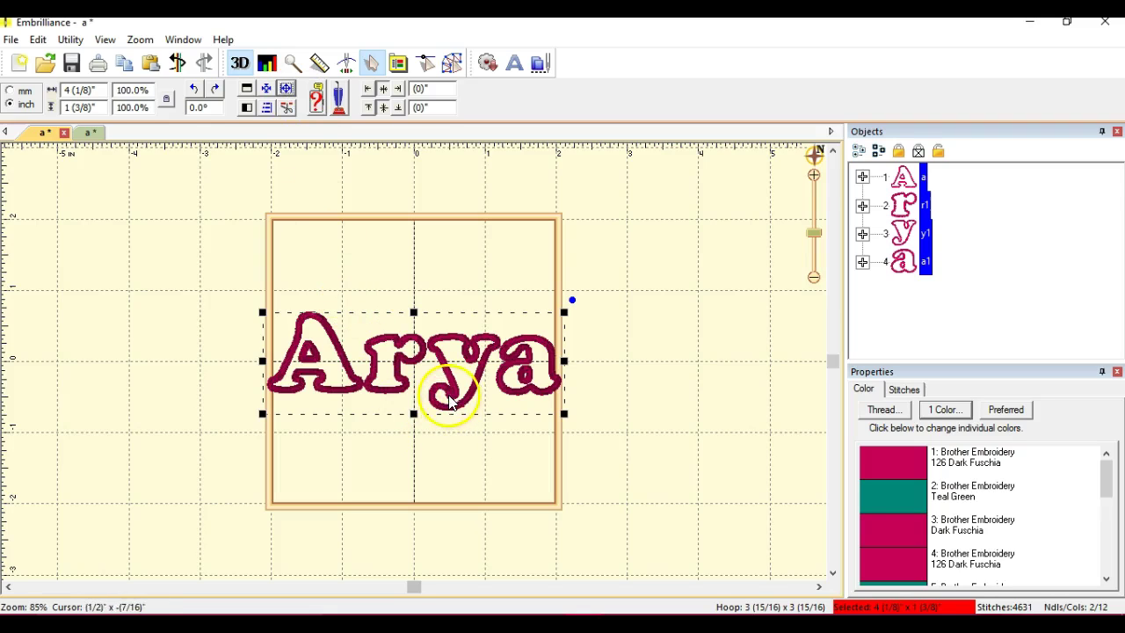
{"action": "left_click", "coordinate": [267, 91]}
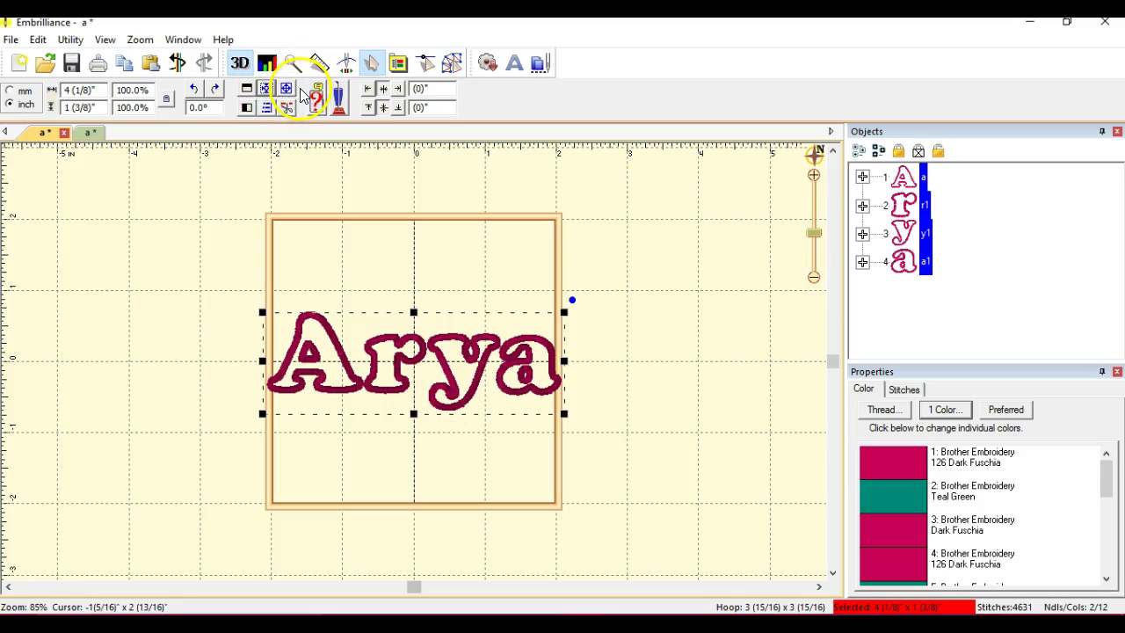
{"action": "left_click", "coordinate": [285, 90]}
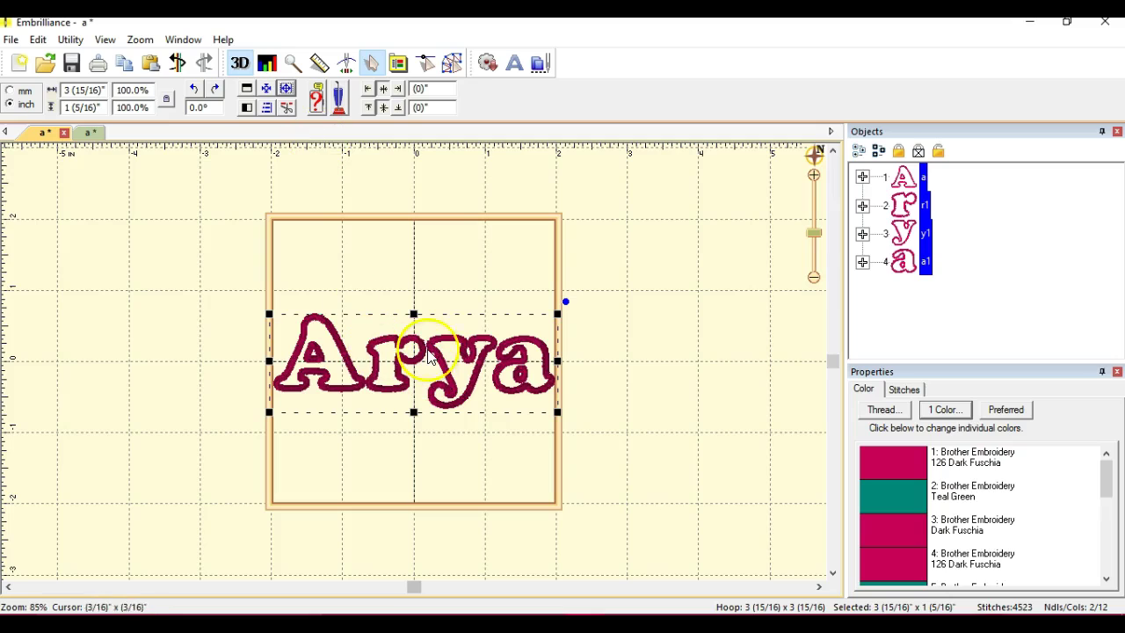
{"action": "left_click", "coordinate": [286, 90]}
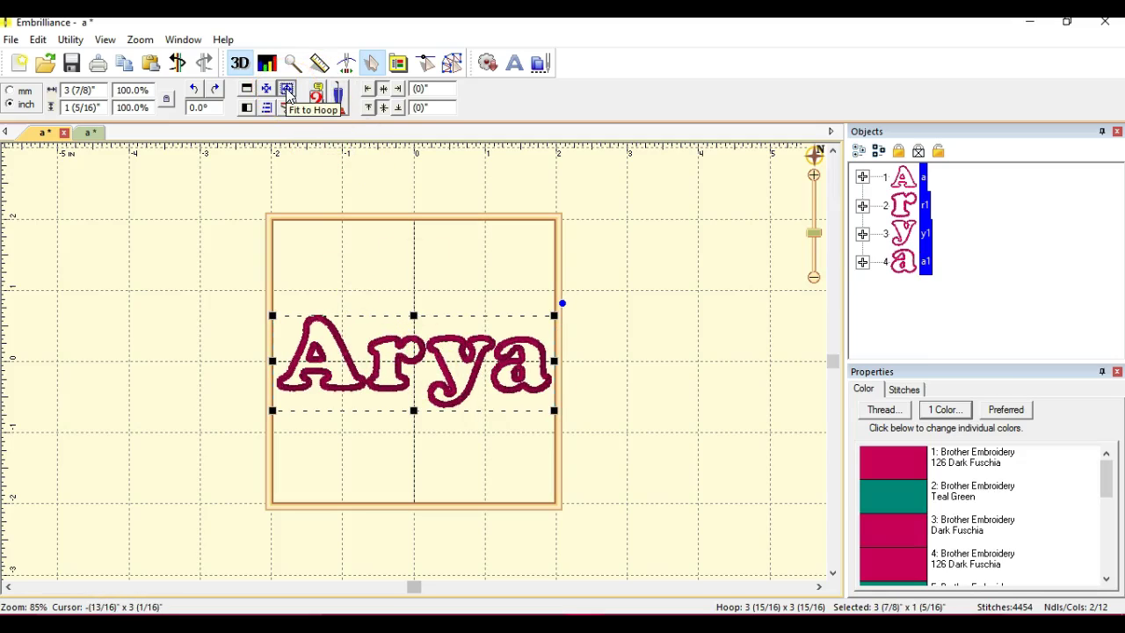
{"action": "left_click", "coordinate": [286, 92]}
{"action": "left_click", "coordinate": [287, 92]}
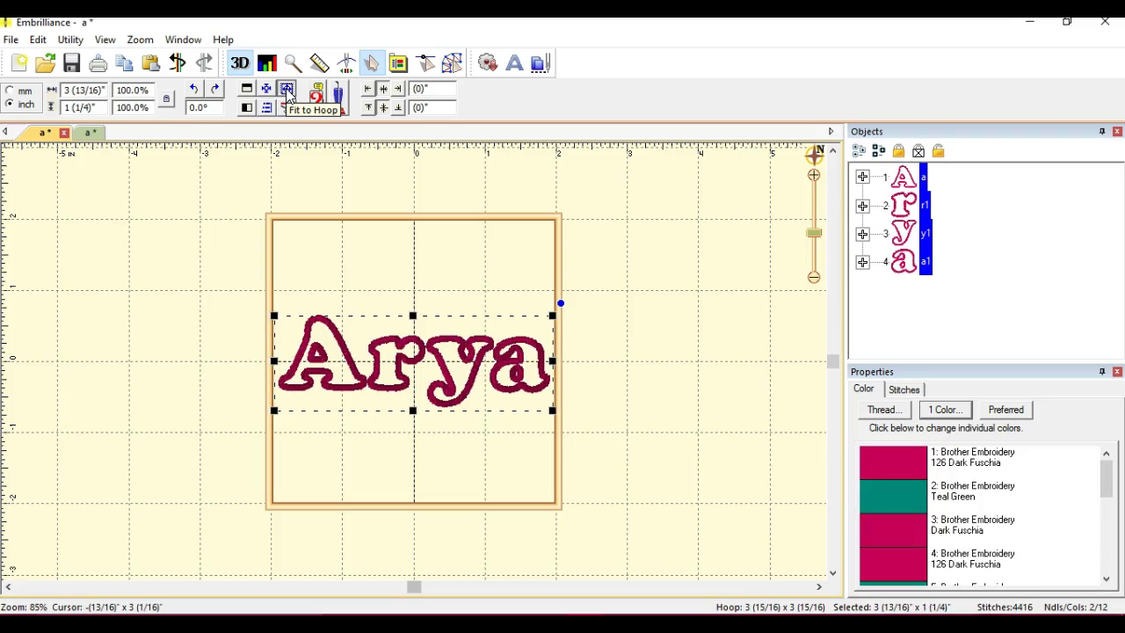
{"action": "left_click", "coordinate": [287, 91]}
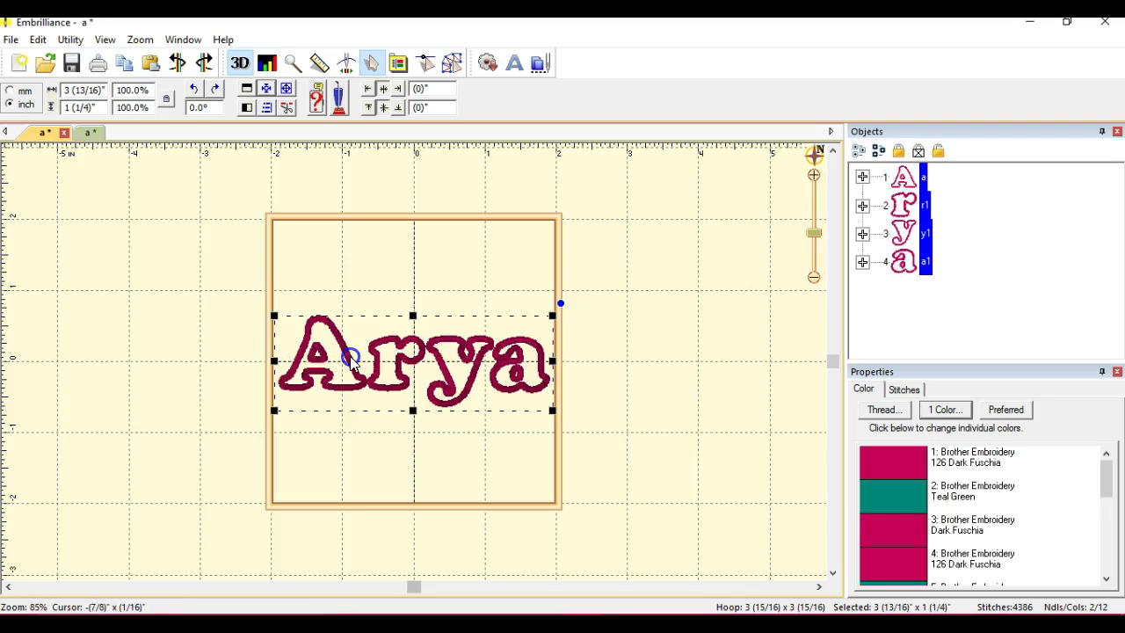
Step: Move the Arya lettering toward the hoop's top and ungroup it into separate letters
{"action": "left_click_drag", "start_coordinate": [351, 360], "coordinate": [351, 291]}
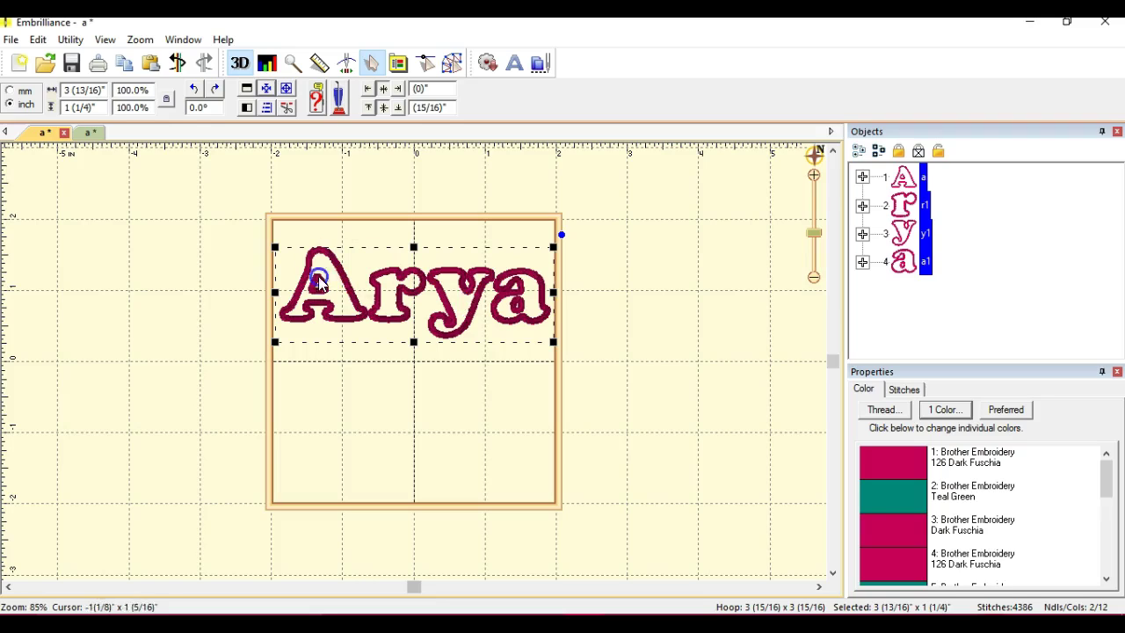
{"action": "left_click", "coordinate": [462, 304]}
{"action": "left_click", "coordinate": [466, 306]}
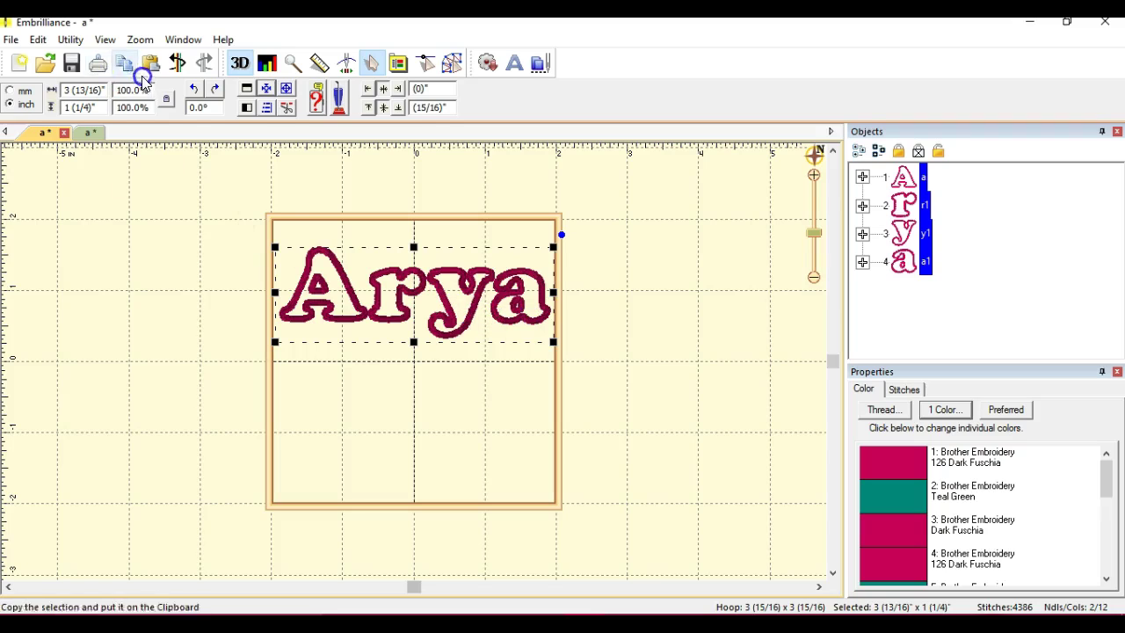
{"action": "left_click", "coordinate": [38, 40]}
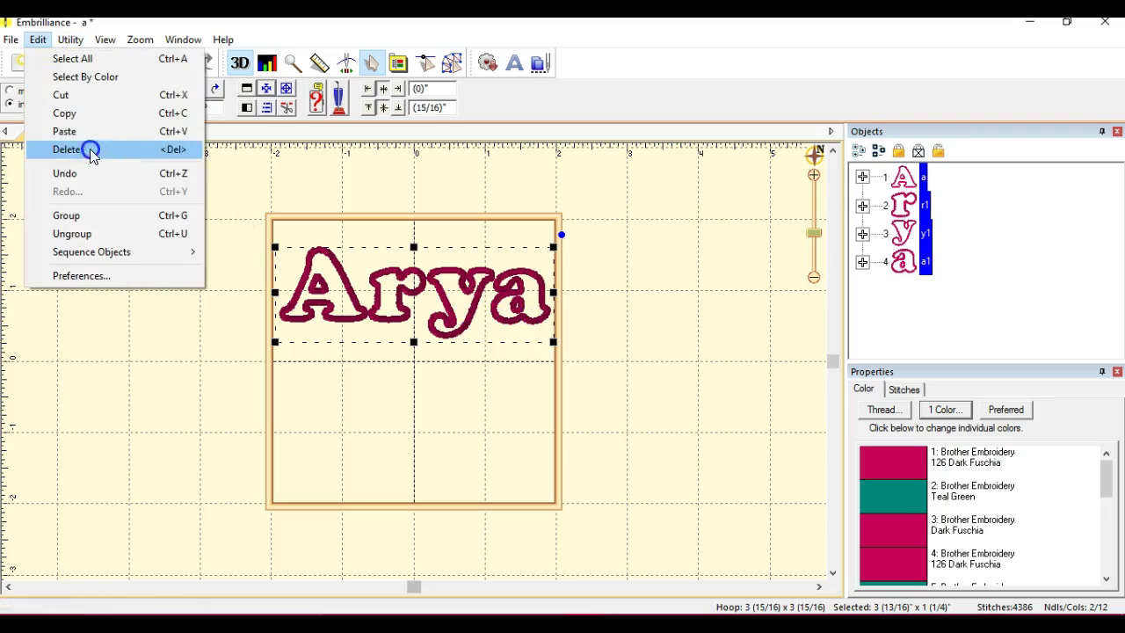
{"action": "left_click", "coordinate": [107, 233]}
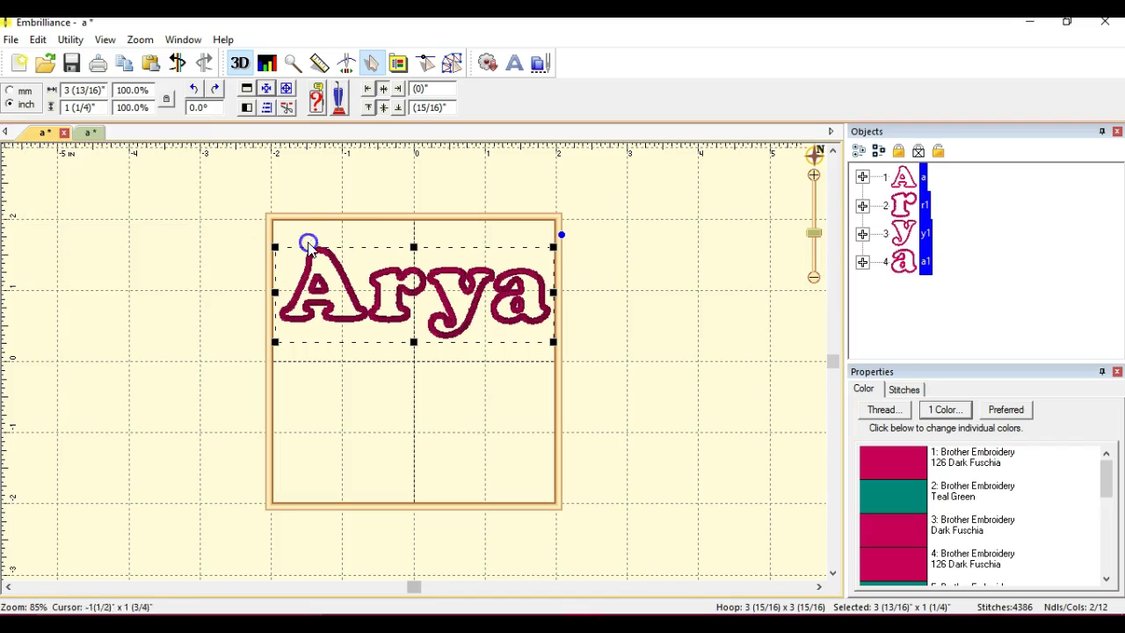
Step: Select the r, y and final a together and delete them, leaving only the A
{"action": "left_click", "coordinate": [356, 198]}
{"action": "left_click_drag", "start_coordinate": [356, 198], "coordinate": [684, 384]}
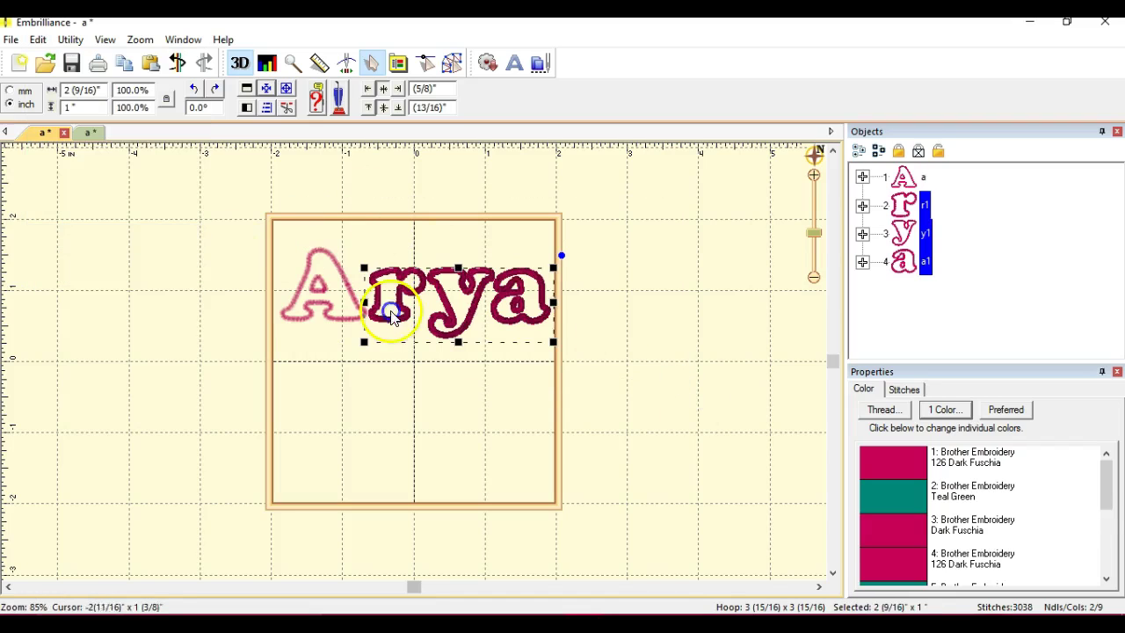
{"action": "left_click", "coordinate": [39, 37]}
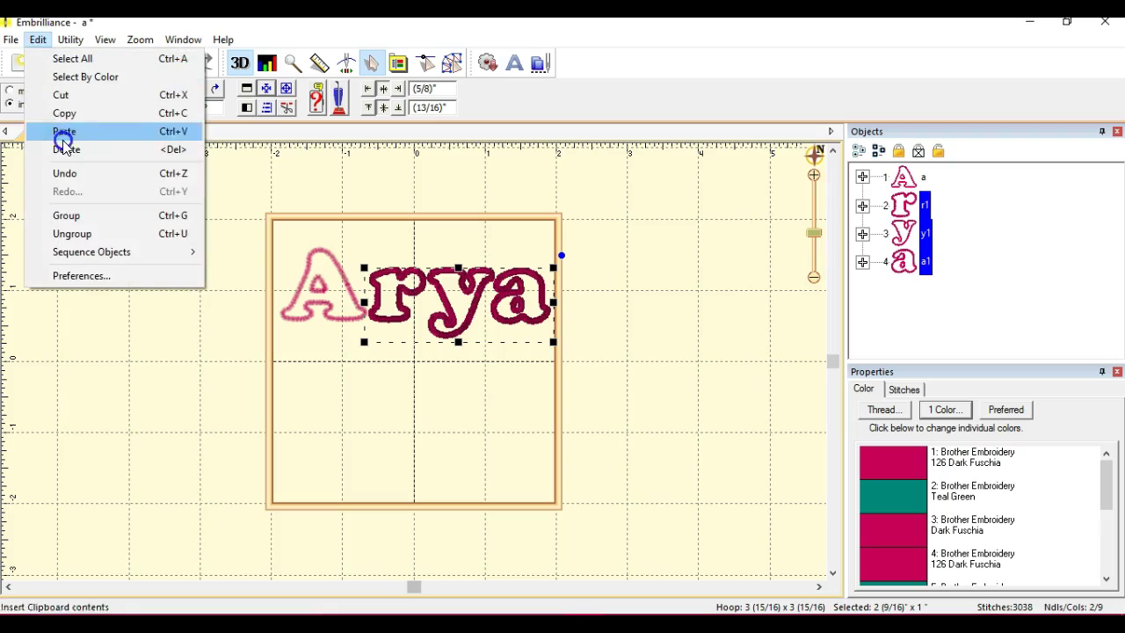
{"action": "left_click", "coordinate": [70, 149]}
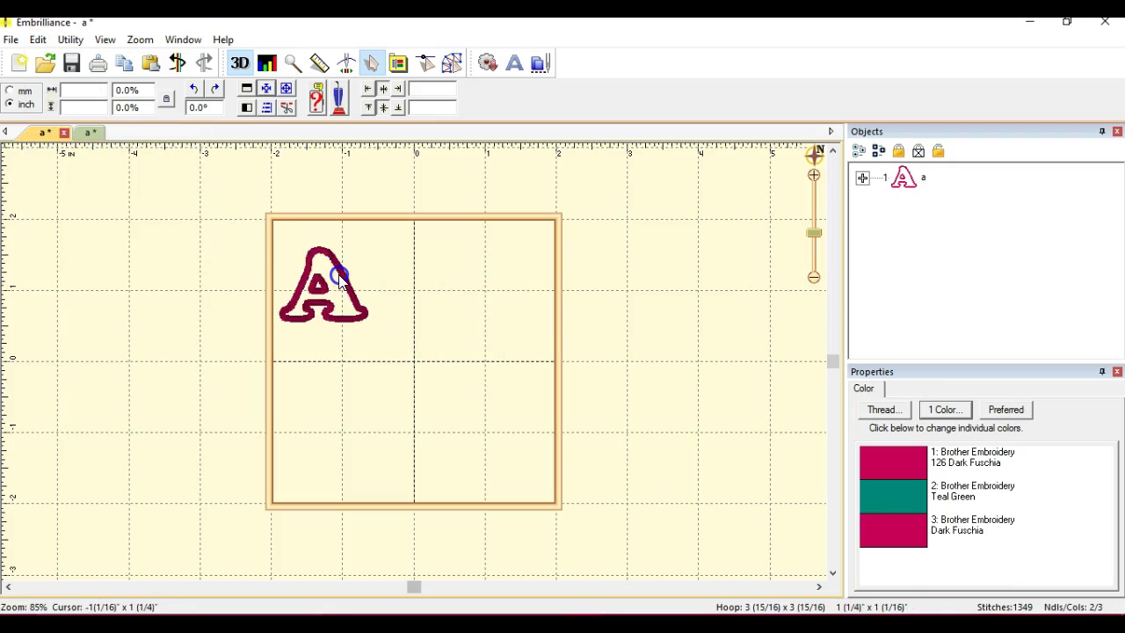
Step: Enlarge the lone A to about 114.7% and centre it in the hoop
{"action": "left_click", "coordinate": [342, 278]}
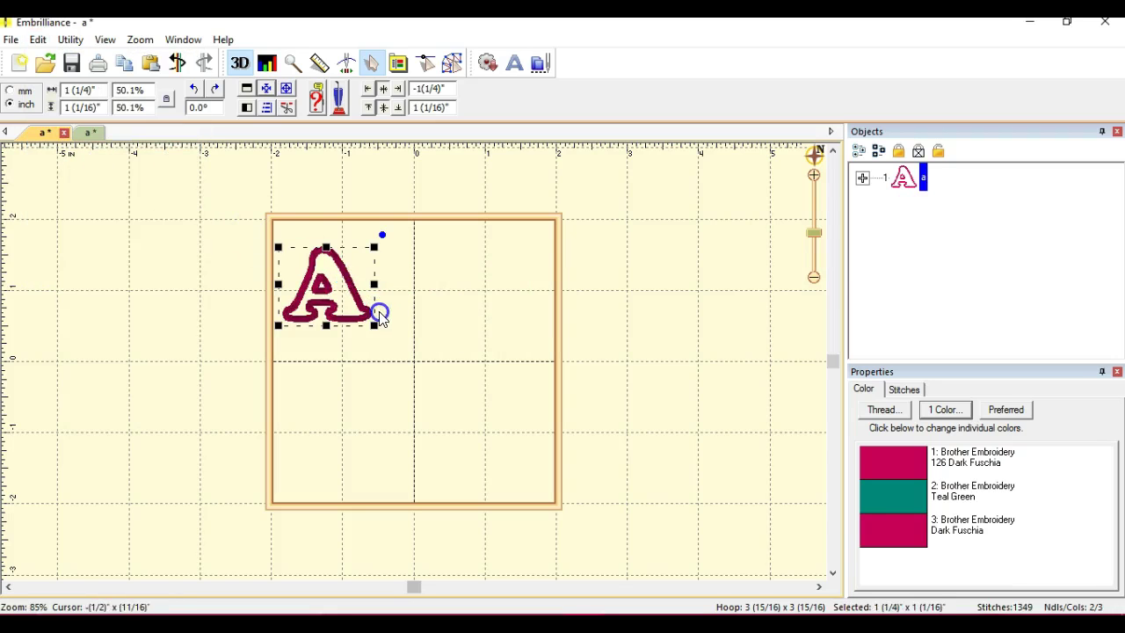
{"action": "left_click_drag", "start_coordinate": [375, 327], "coordinate": [507, 419]}
{"action": "left_click_drag", "start_coordinate": [402, 348], "coordinate": [428, 356]}
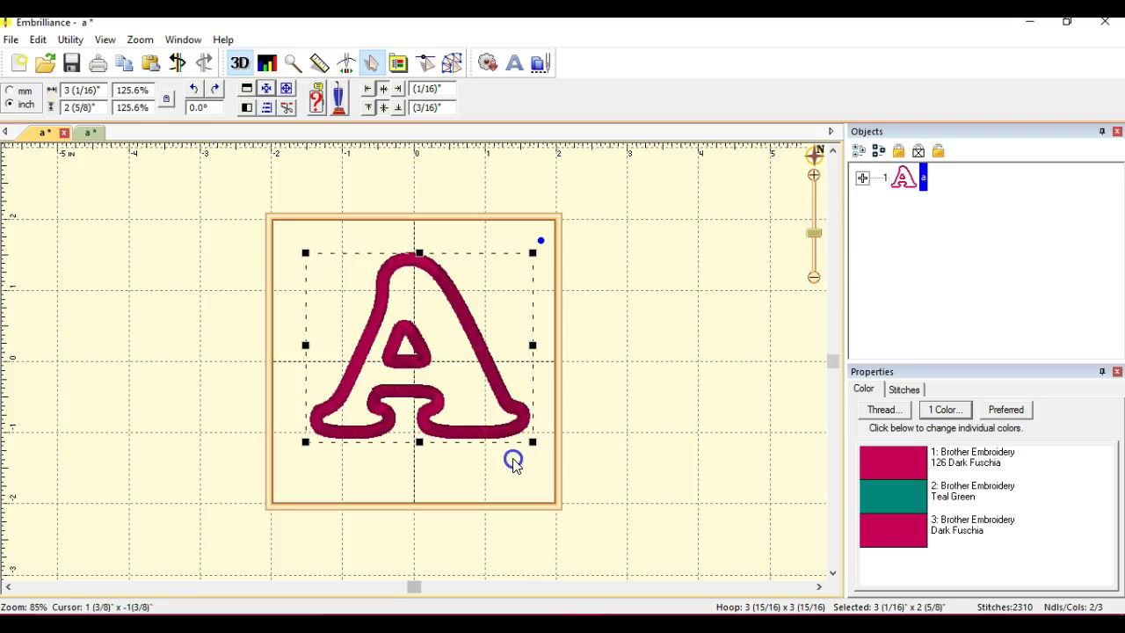
{"action": "left_click_drag", "start_coordinate": [528, 441], "coordinate": [510, 432]}
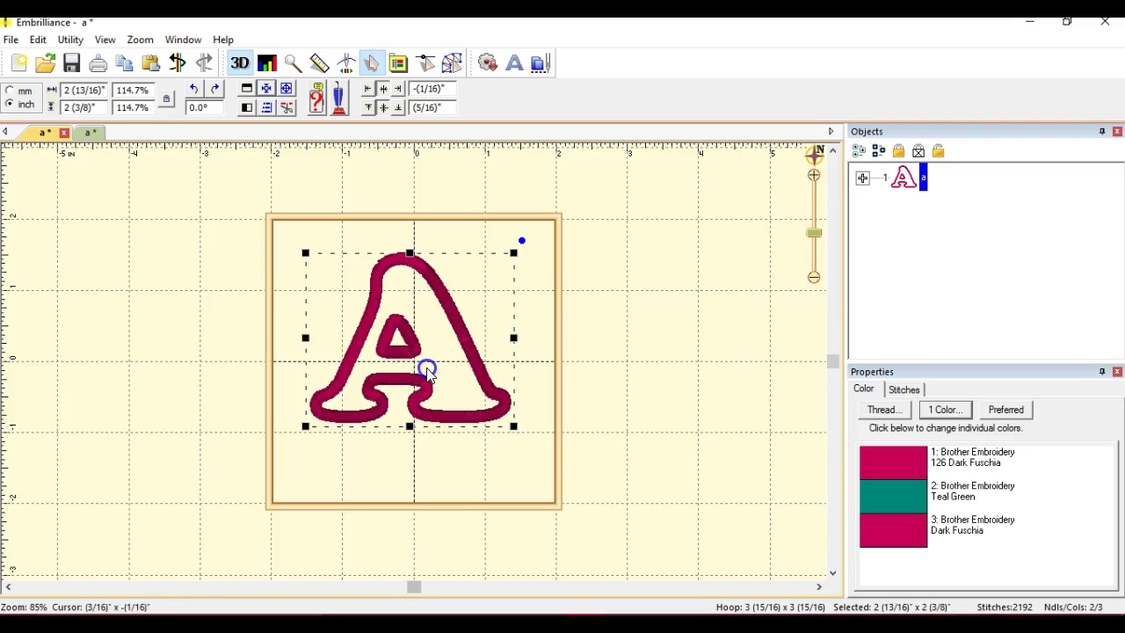
{"action": "left_click", "coordinate": [267, 91]}
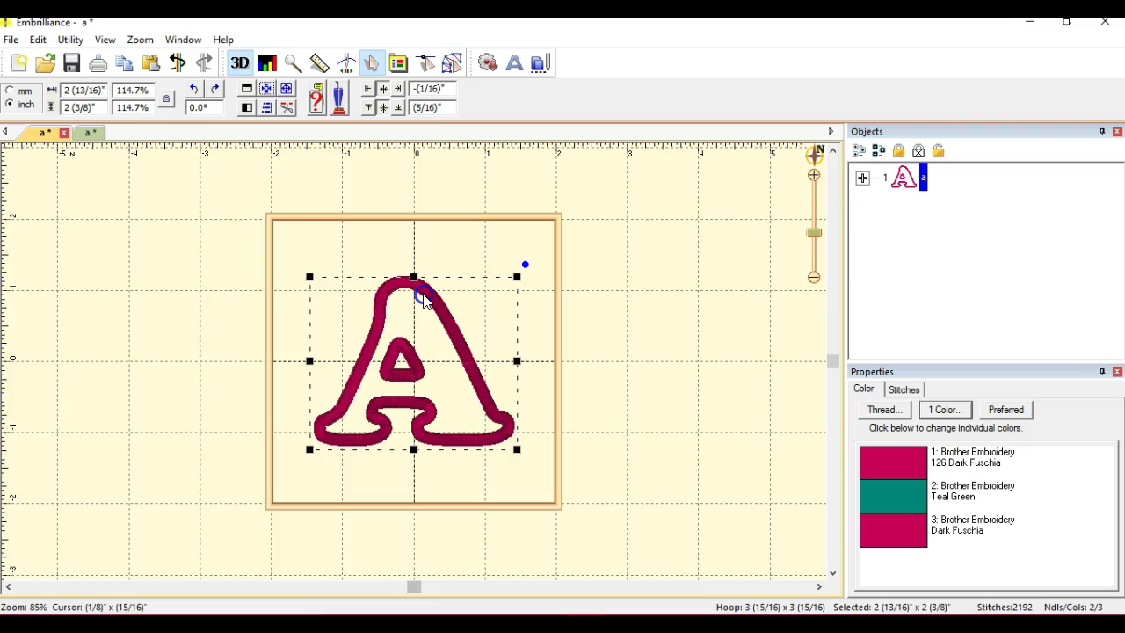
Step: Click around the enlarged A on the canvas to check its placement in the hoop
{"action": "left_click", "coordinate": [442, 421]}
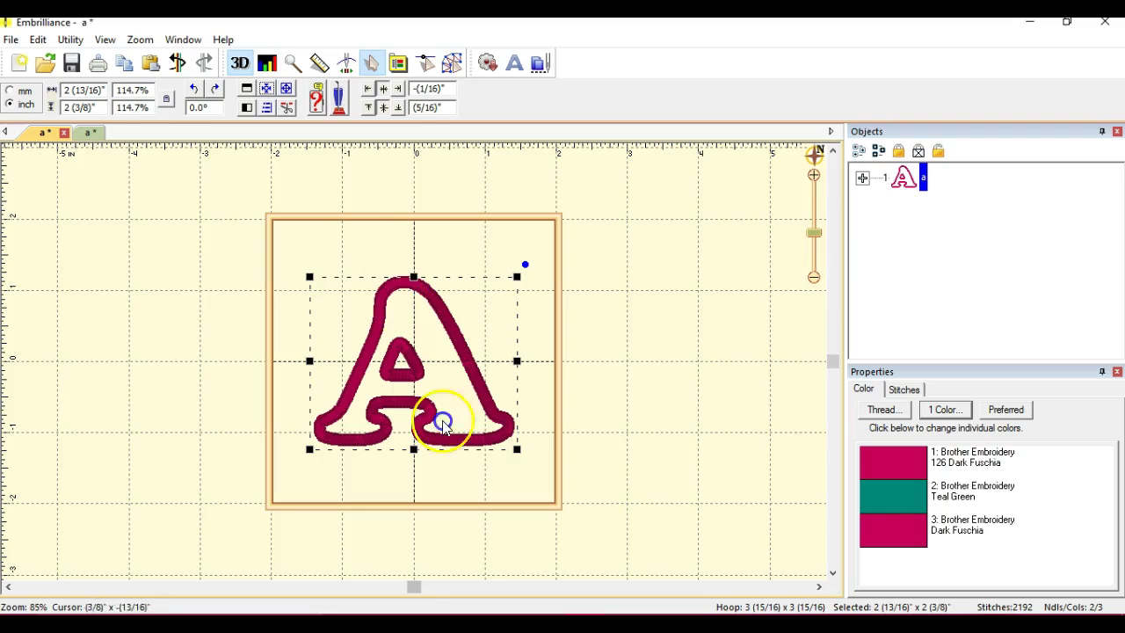
{"action": "left_click", "coordinate": [396, 312]}
{"action": "left_click", "coordinate": [502, 298]}
{"action": "left_click", "coordinate": [373, 413]}
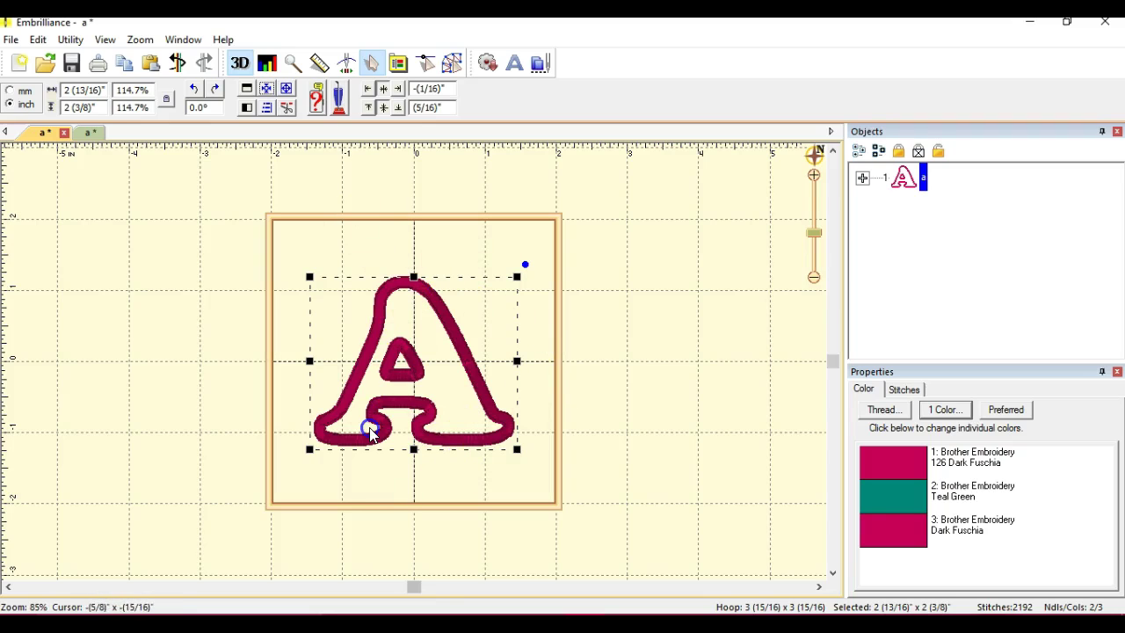
{"action": "left_click", "coordinate": [395, 329]}
{"action": "left_click", "coordinate": [389, 394]}
{"action": "left_click", "coordinate": [381, 448]}
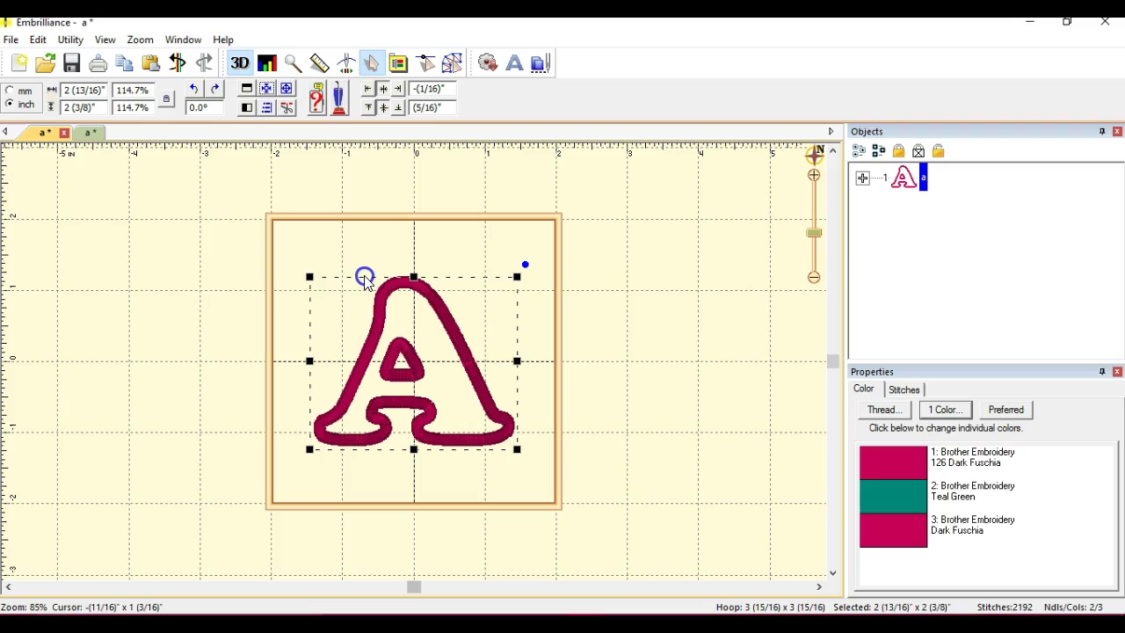
{"action": "left_click", "coordinate": [403, 339]}
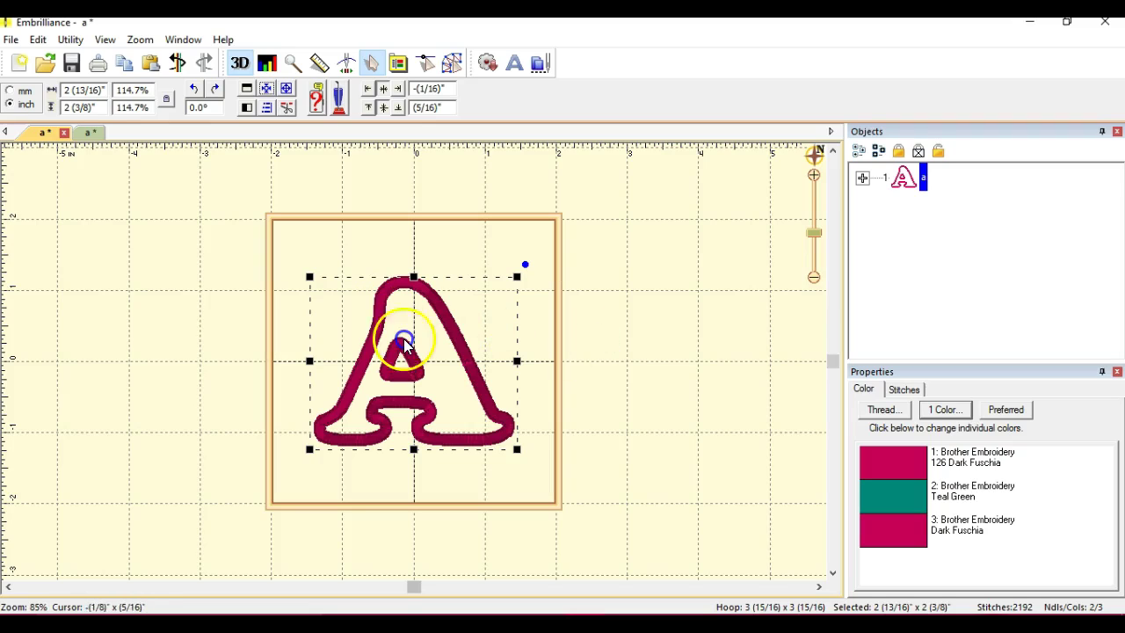
{"action": "left_click", "coordinate": [432, 525]}
{"action": "left_click", "coordinate": [478, 340]}
{"action": "left_click", "coordinate": [374, 382]}
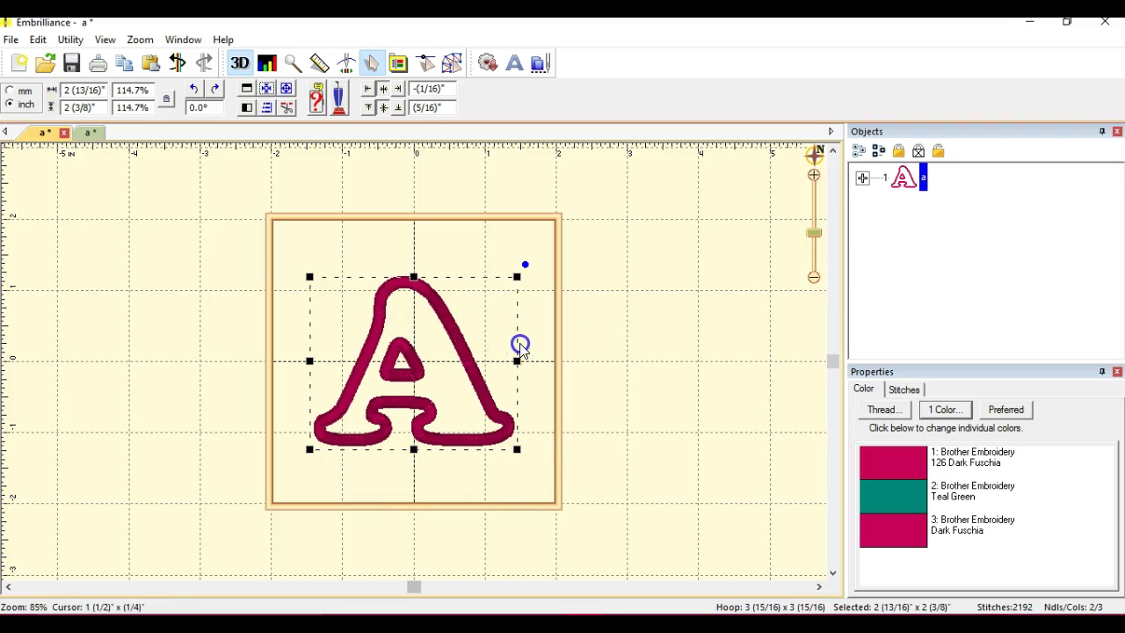
{"action": "left_click", "coordinate": [570, 348]}
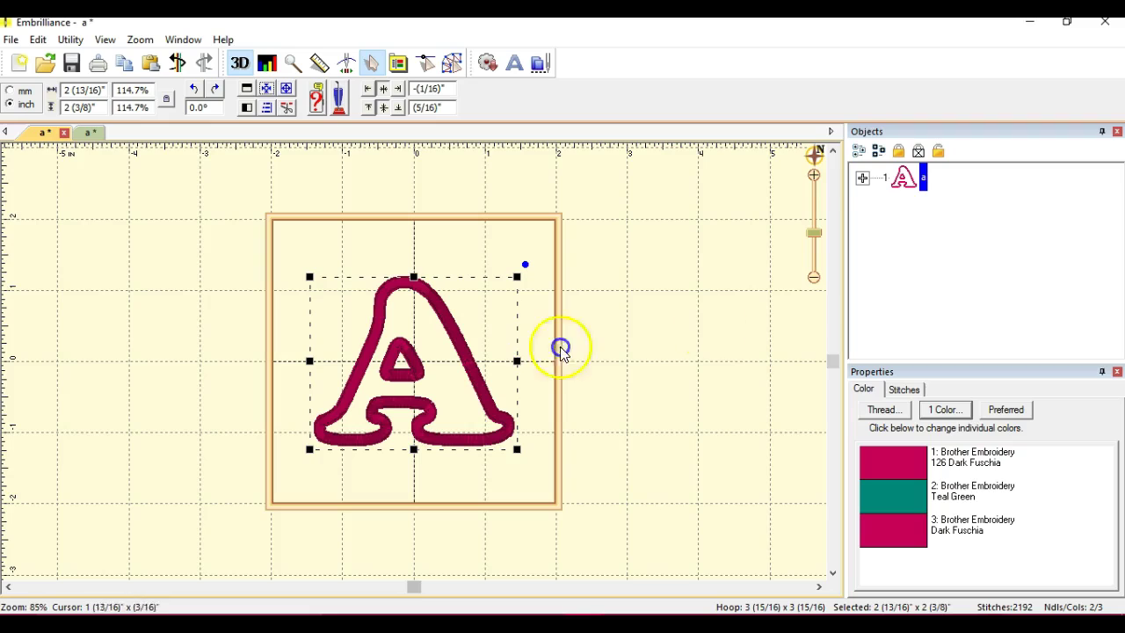
Step: Toggle the A's colour parts list and bring up the File menu's save options
{"action": "left_click", "coordinate": [864, 181]}
{"action": "left_click", "coordinate": [864, 181]}
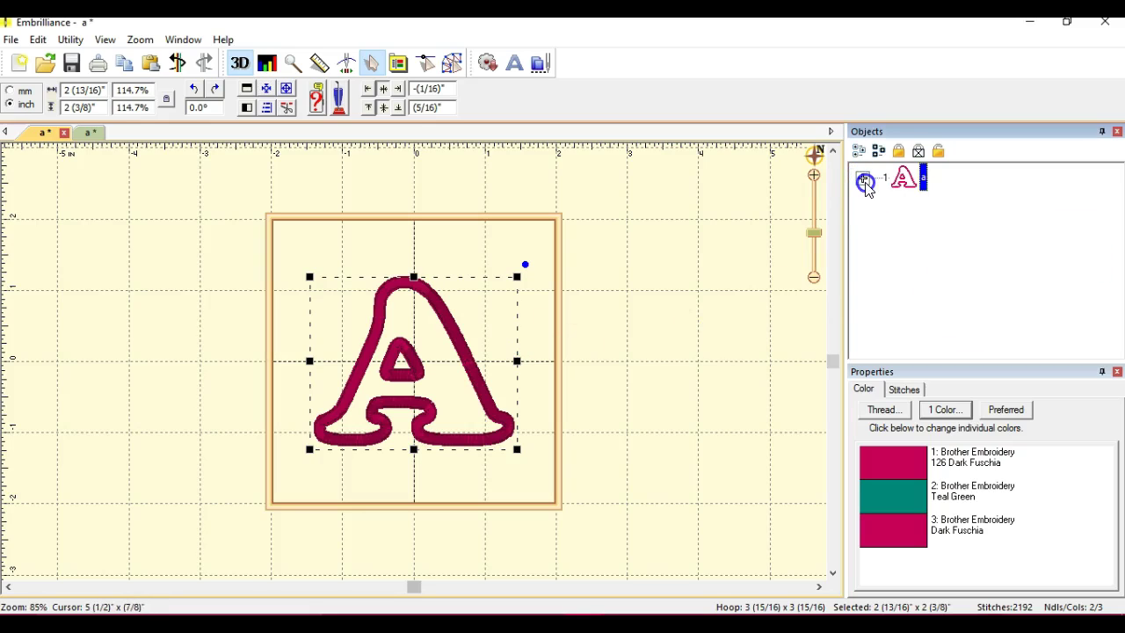
{"action": "left_click", "coordinate": [410, 431]}
{"action": "left_click", "coordinate": [287, 428]}
{"action": "left_click", "coordinate": [430, 354]}
{"action": "left_click", "coordinate": [350, 308]}
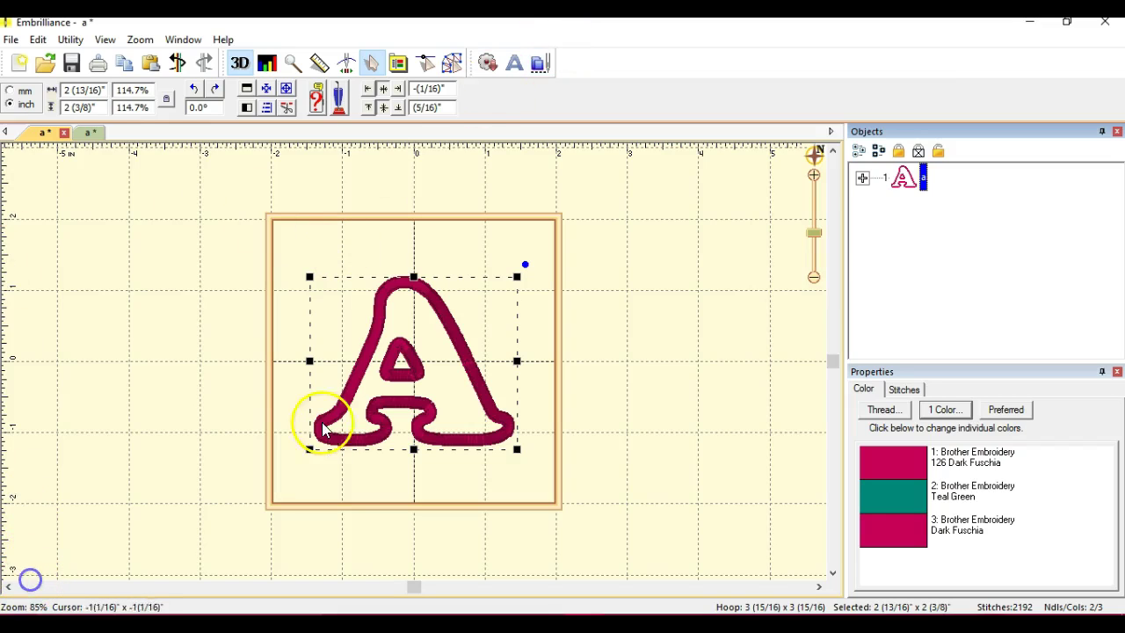
{"action": "left_click", "coordinate": [10, 41]}
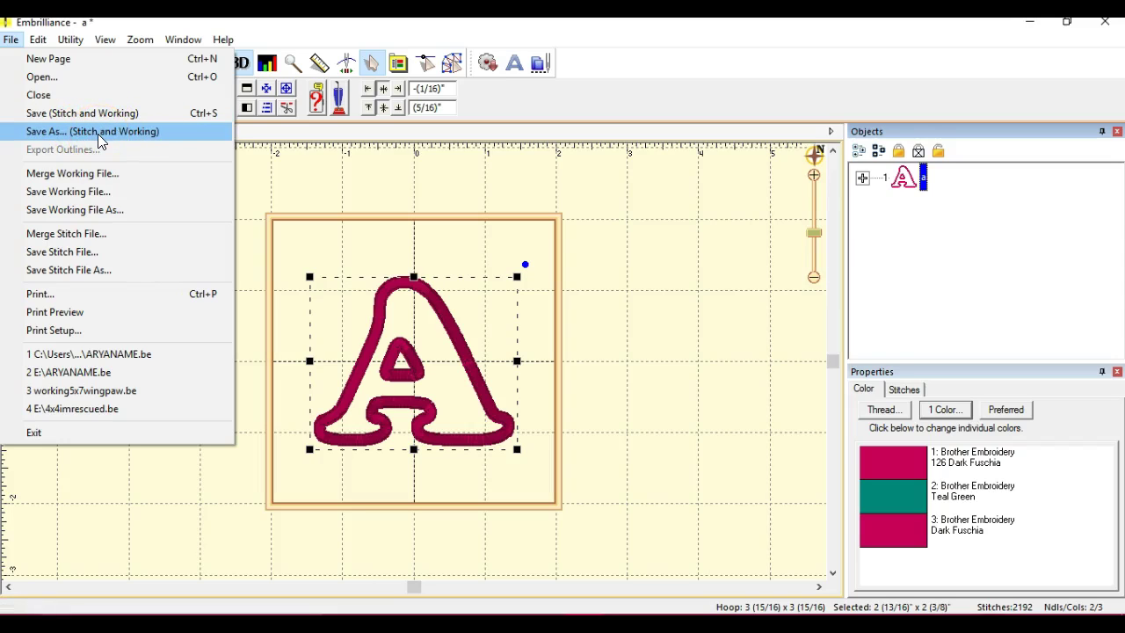
{"action": "left_click", "coordinate": [201, 169]}
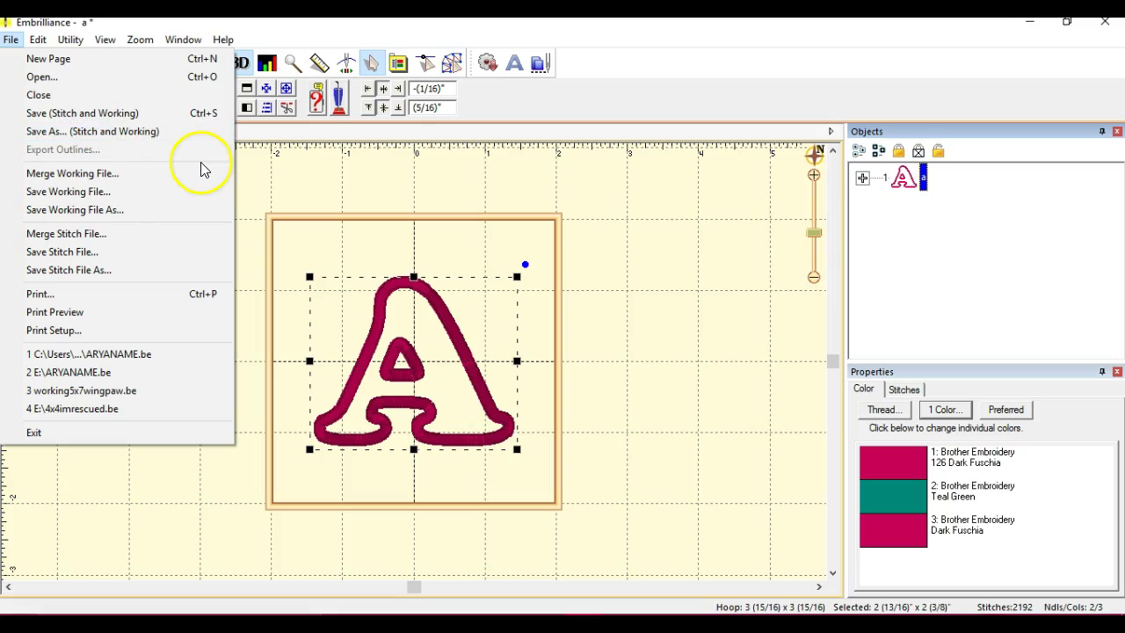
{"action": "left_click", "coordinate": [139, 132]}
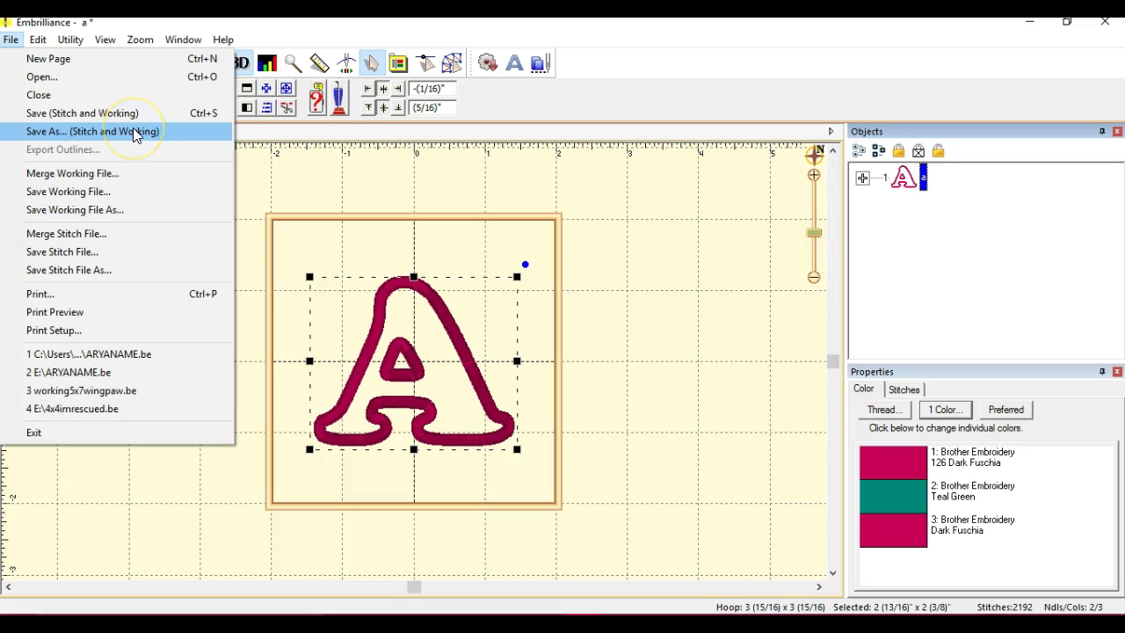